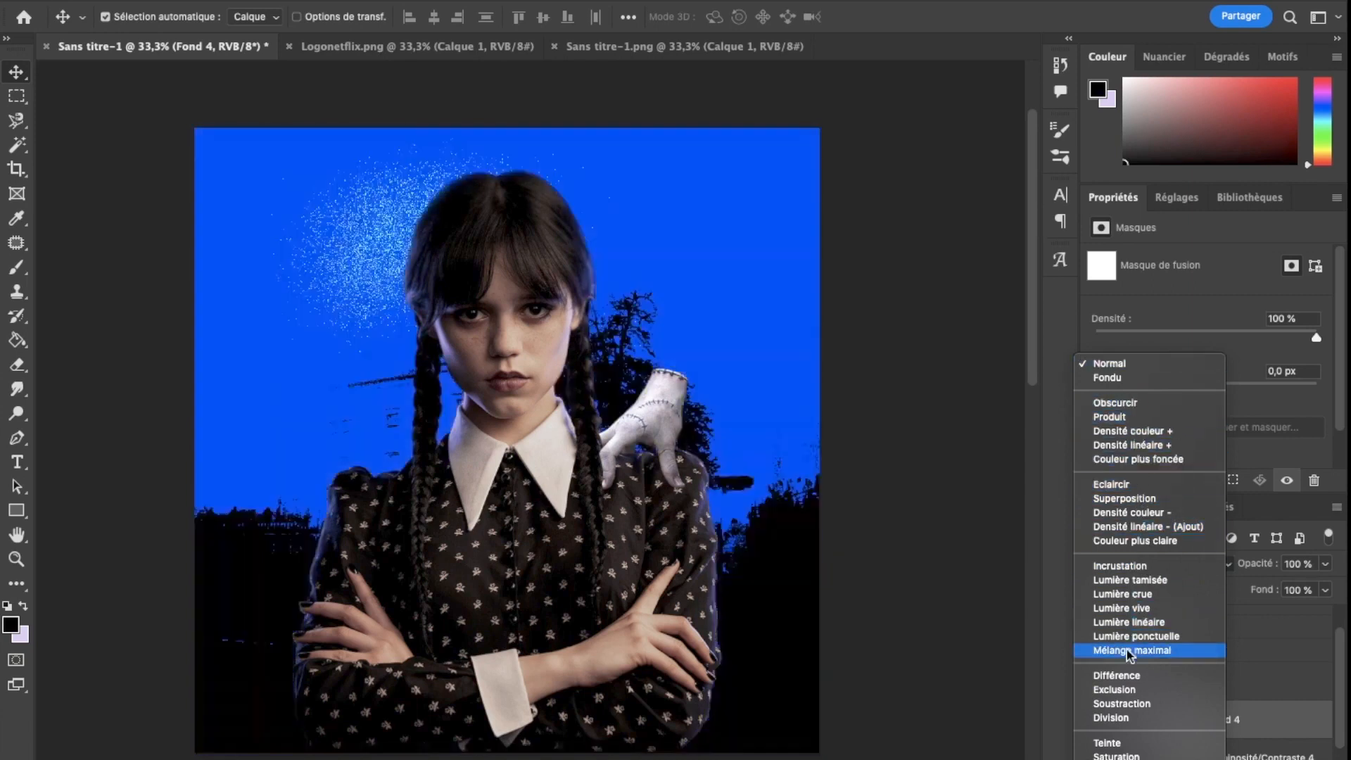
Set the Fond 4 fill layer's blend mode to Teinte and place a duplicate of it directly above Groupe 1.
left_click(1124, 743)
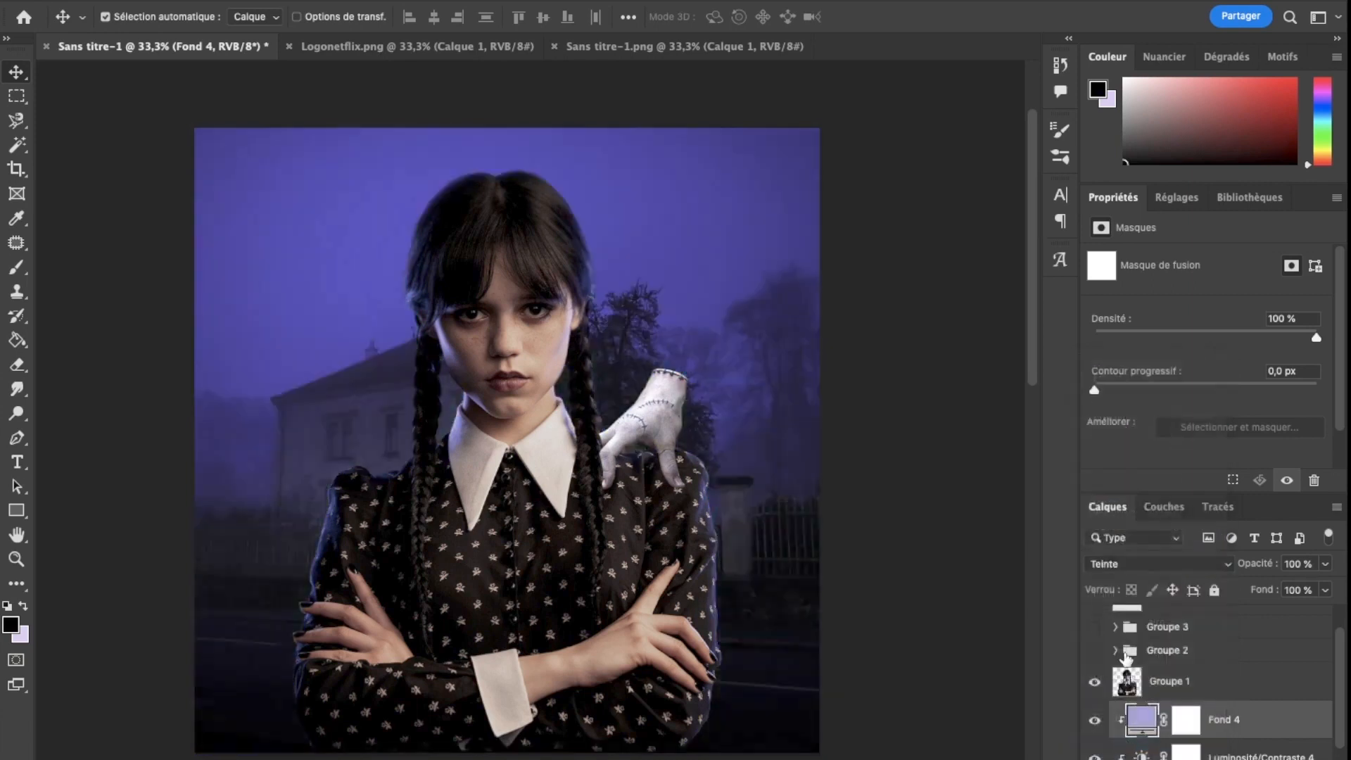
scroll(1186, 678, "down", 1)
left_click(1182, 660)
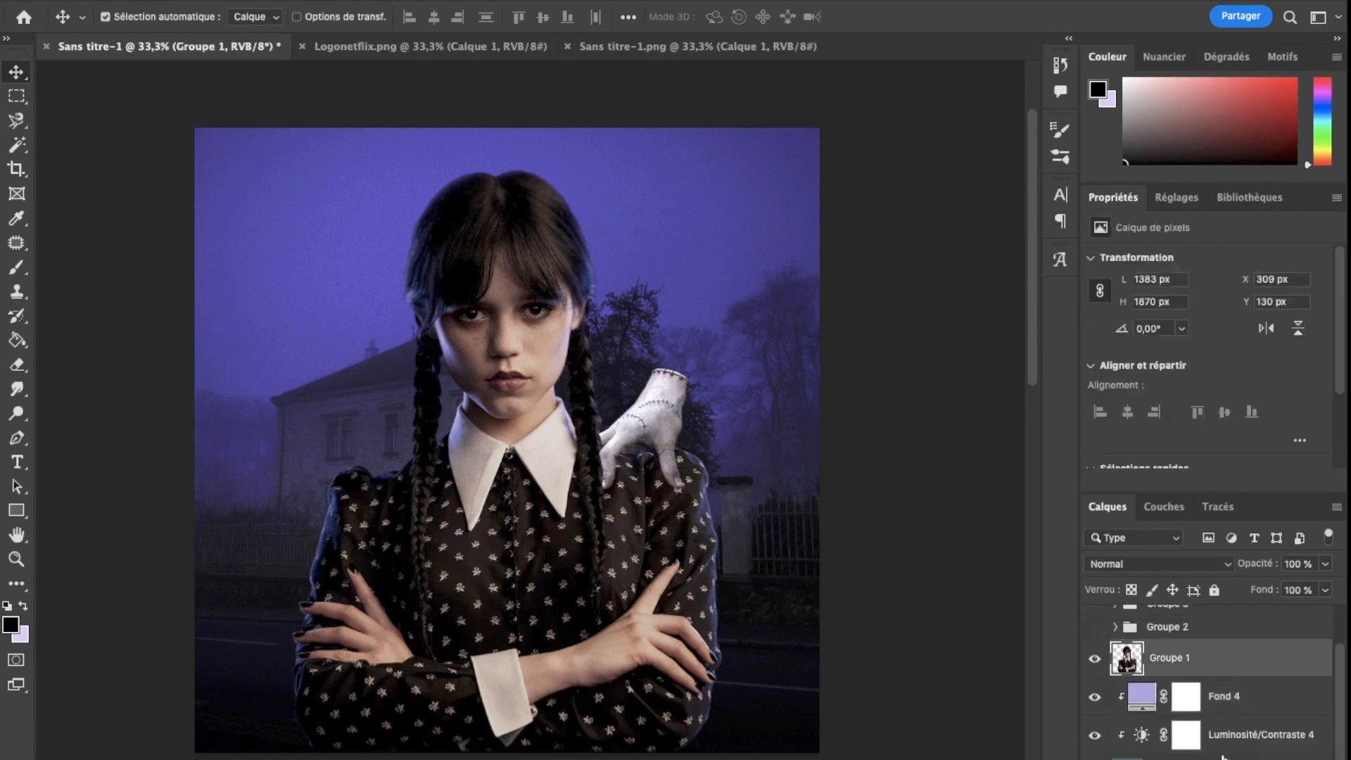
left_click(1244, 700)
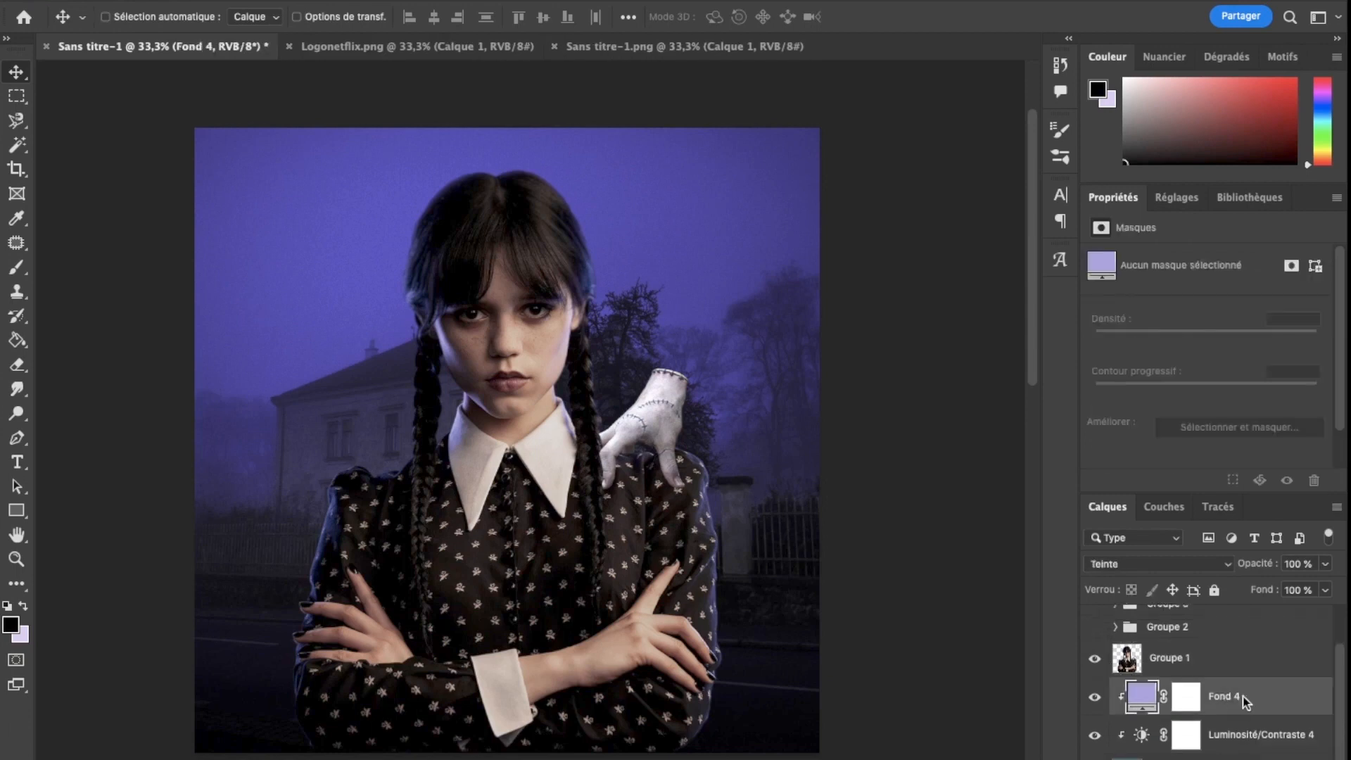
key("super+alt+j")
left_click(870, 389)
key("super+j")
left_click_drag(1225, 689, 1217, 643)
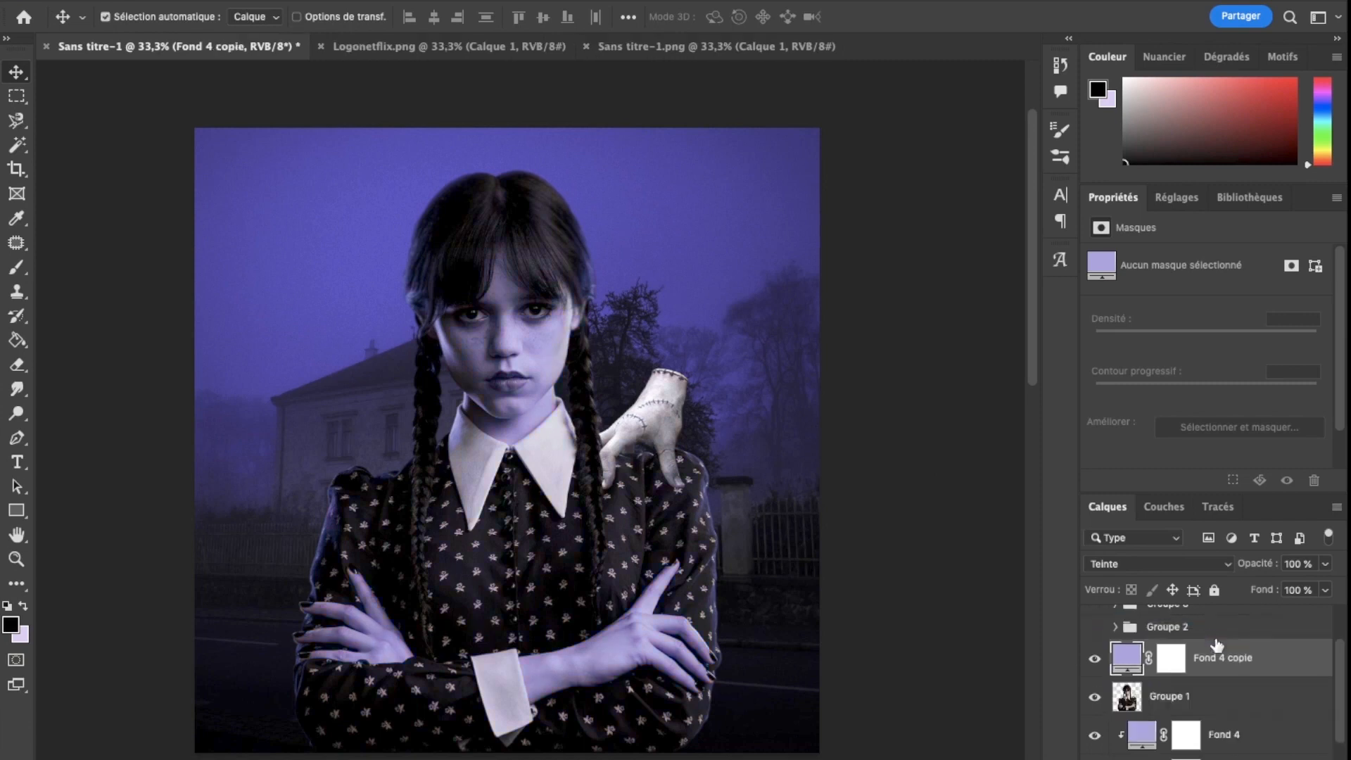
Clip the duplicated fill to Groupe 1 and set it to Incrustation blending at 70% opacity.
key("super+alt+g")
left_click(1205, 565)
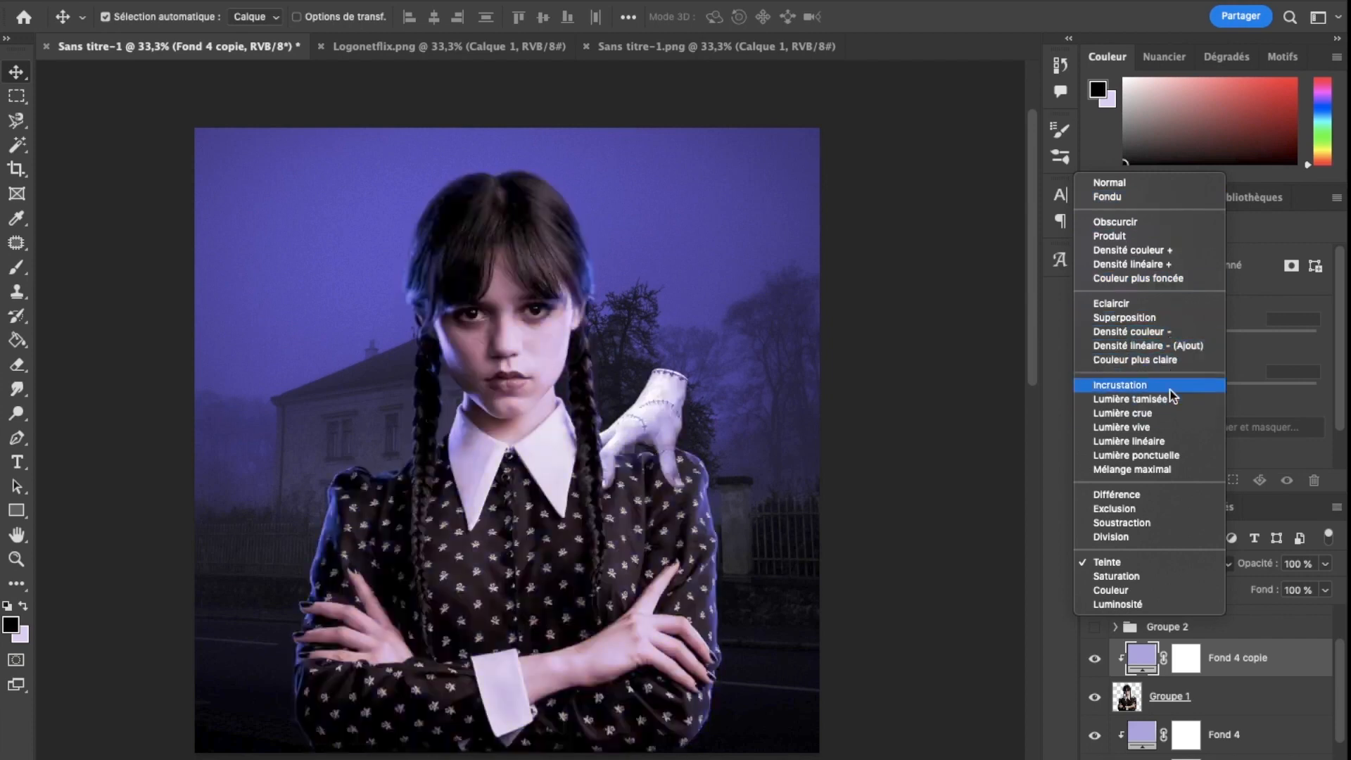
left_click(1170, 387)
left_click(1299, 563)
key("shift+Down")
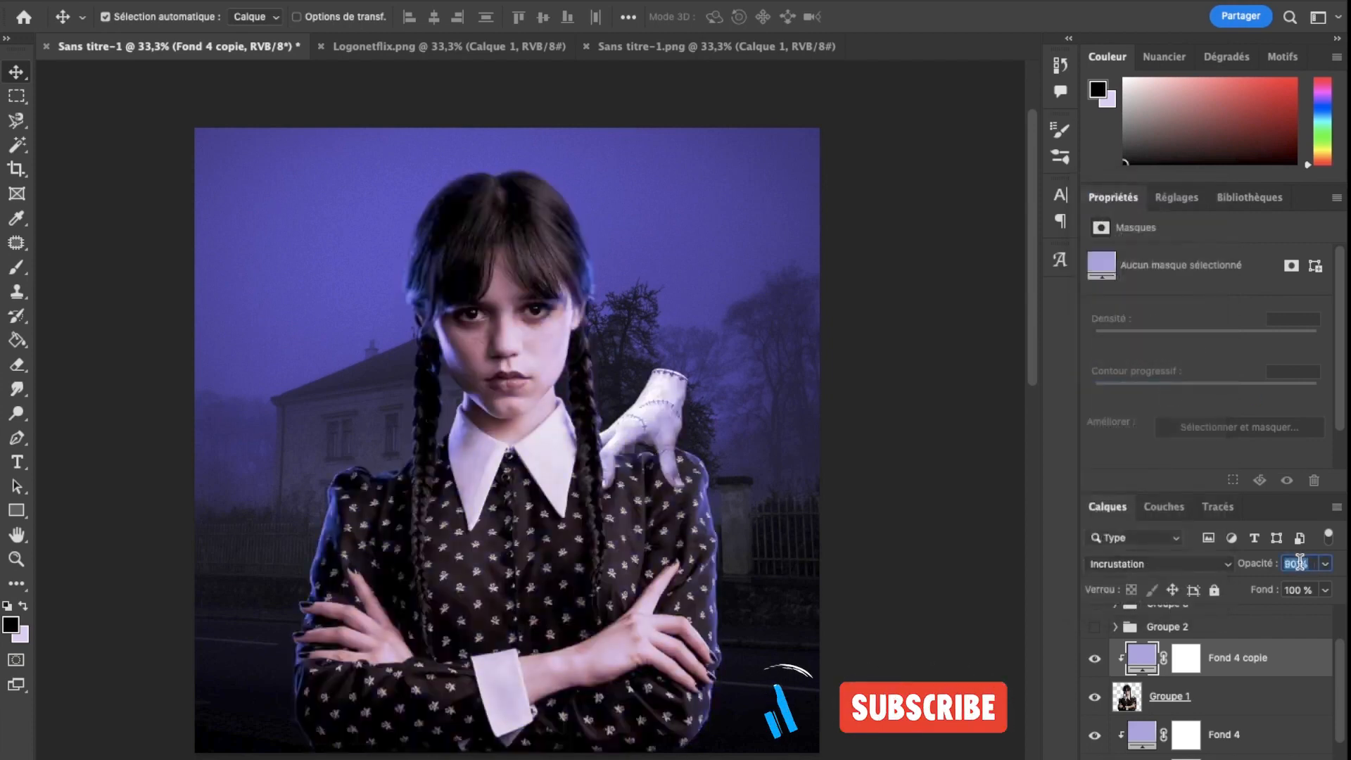
key("shift+Down")
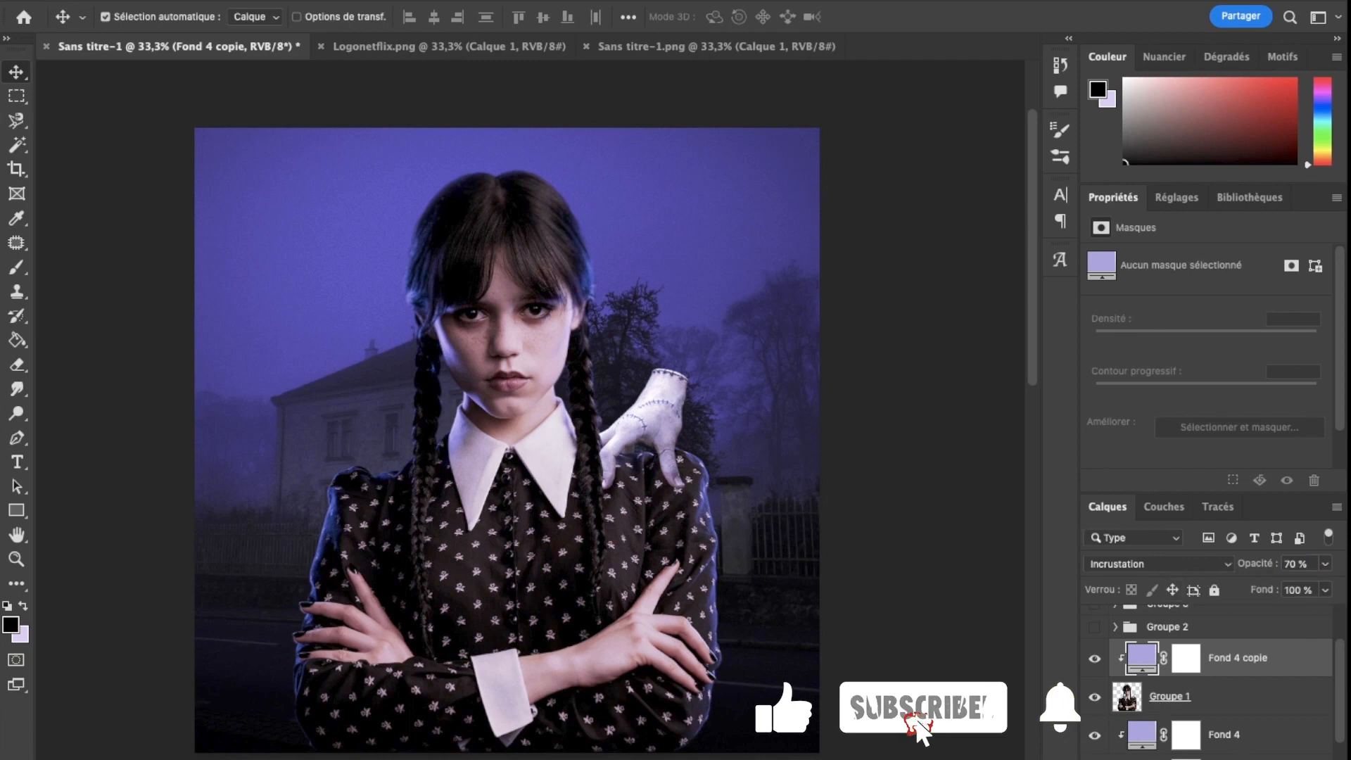
left_click(1215, 758)
left_click(1214, 432)
left_click(1251, 333)
key("Delete")
key("super+z")
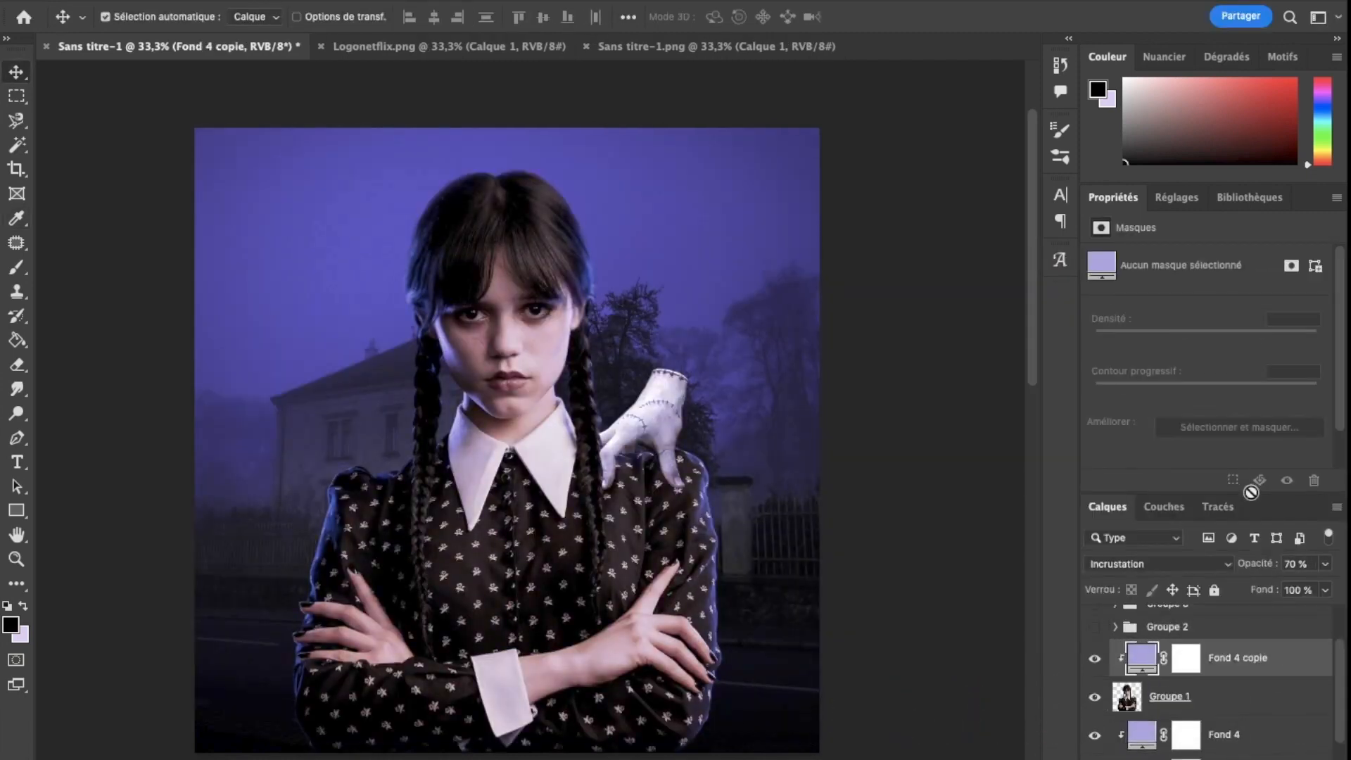
Create an empty layer and place it directly beneath Groupe 1, above Fond 4.
scroll(1238, 703, "up", 2)
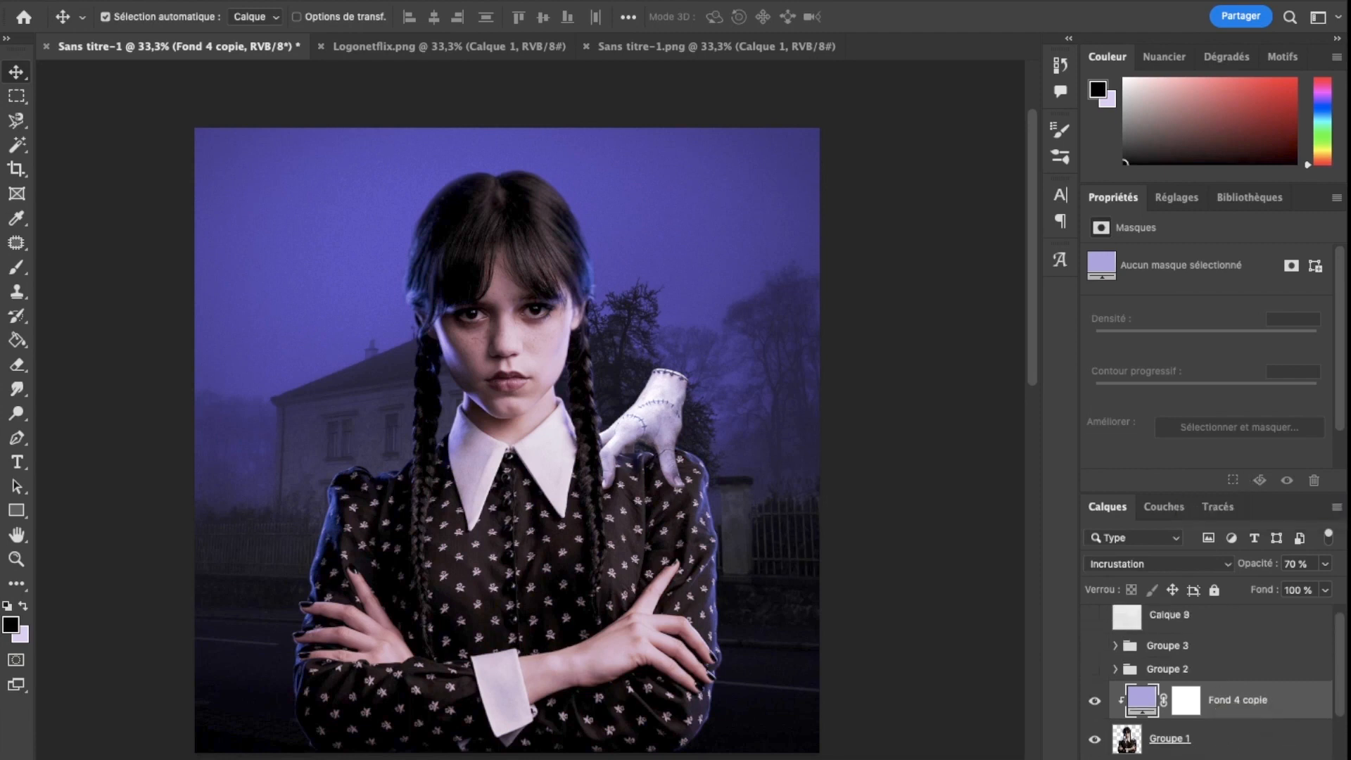
left_click(1268, 758)
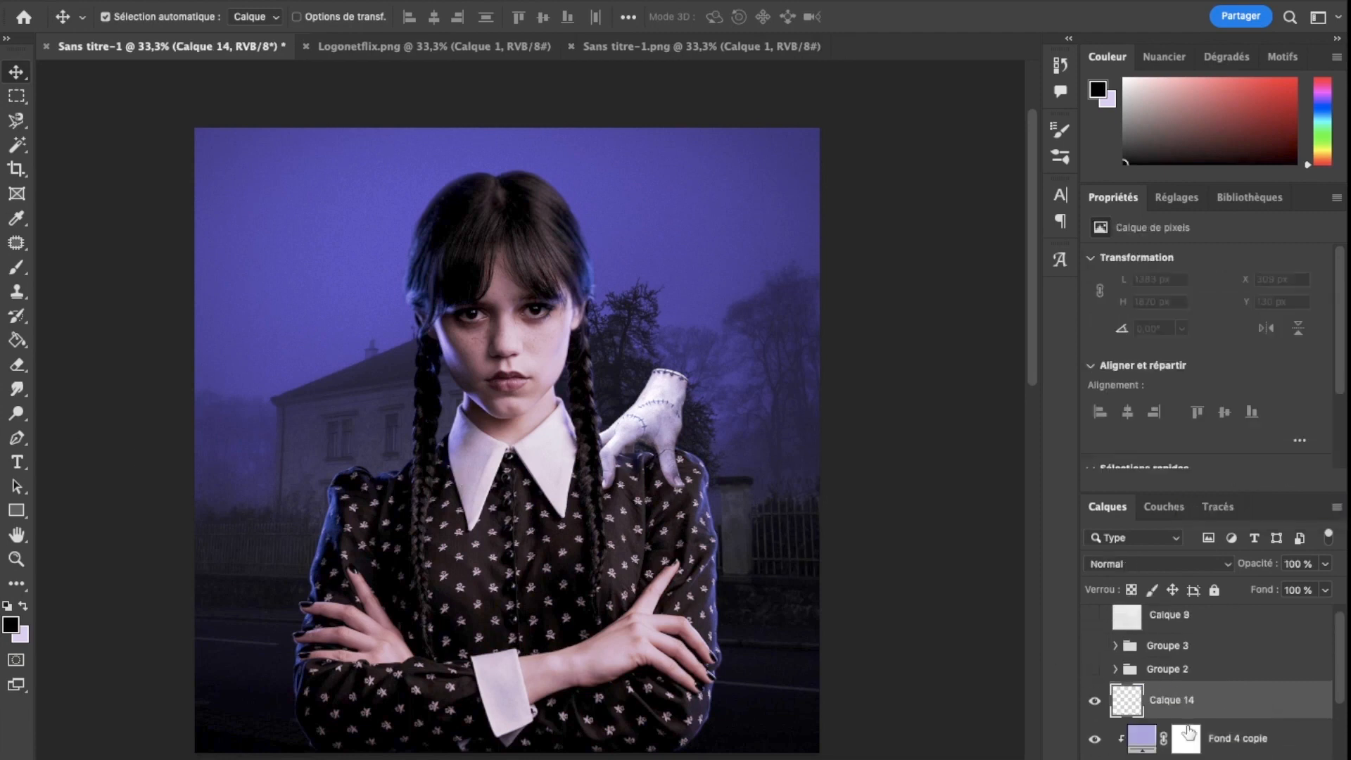
scroll(1196, 704, "down", 3)
left_click_drag(1217, 642, 1160, 703)
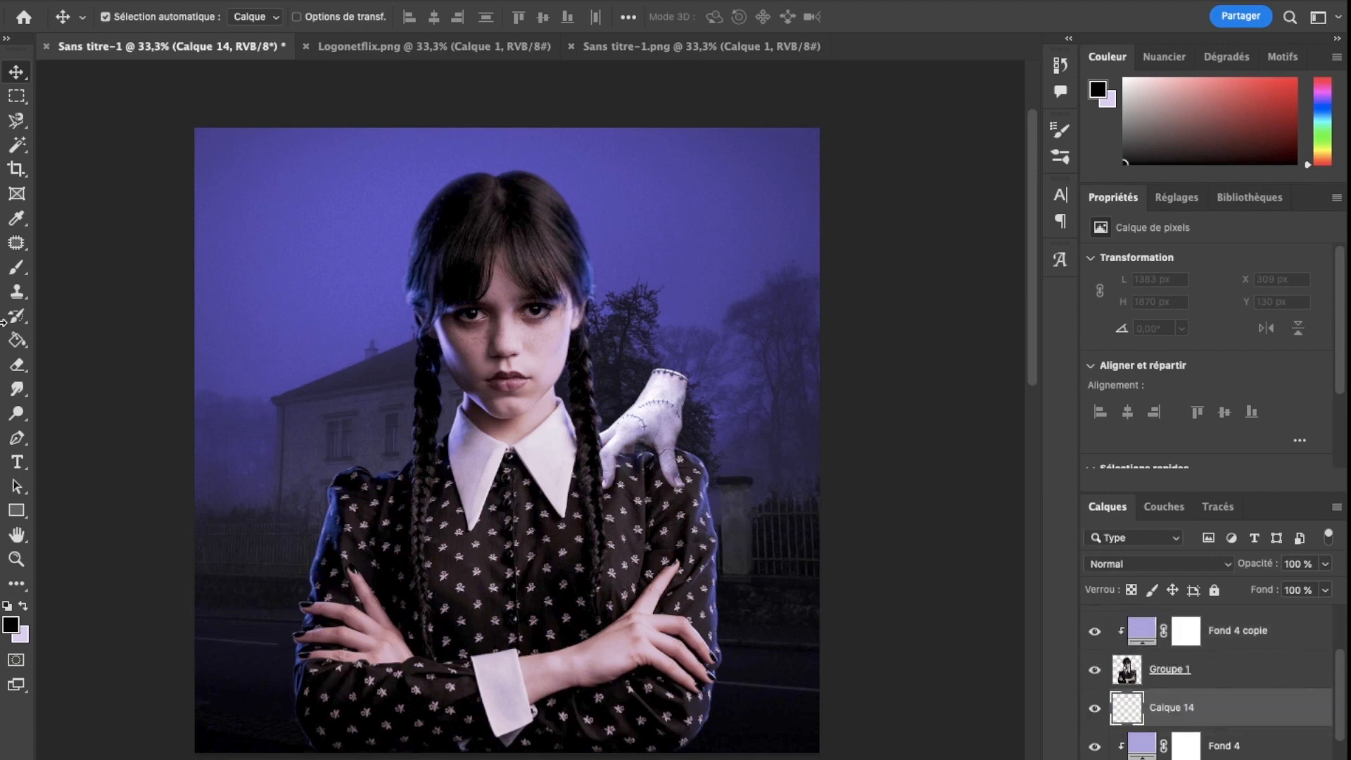
Choose the Brush tool and set the foreground colour to lavender a896dc.
left_click(19, 269)
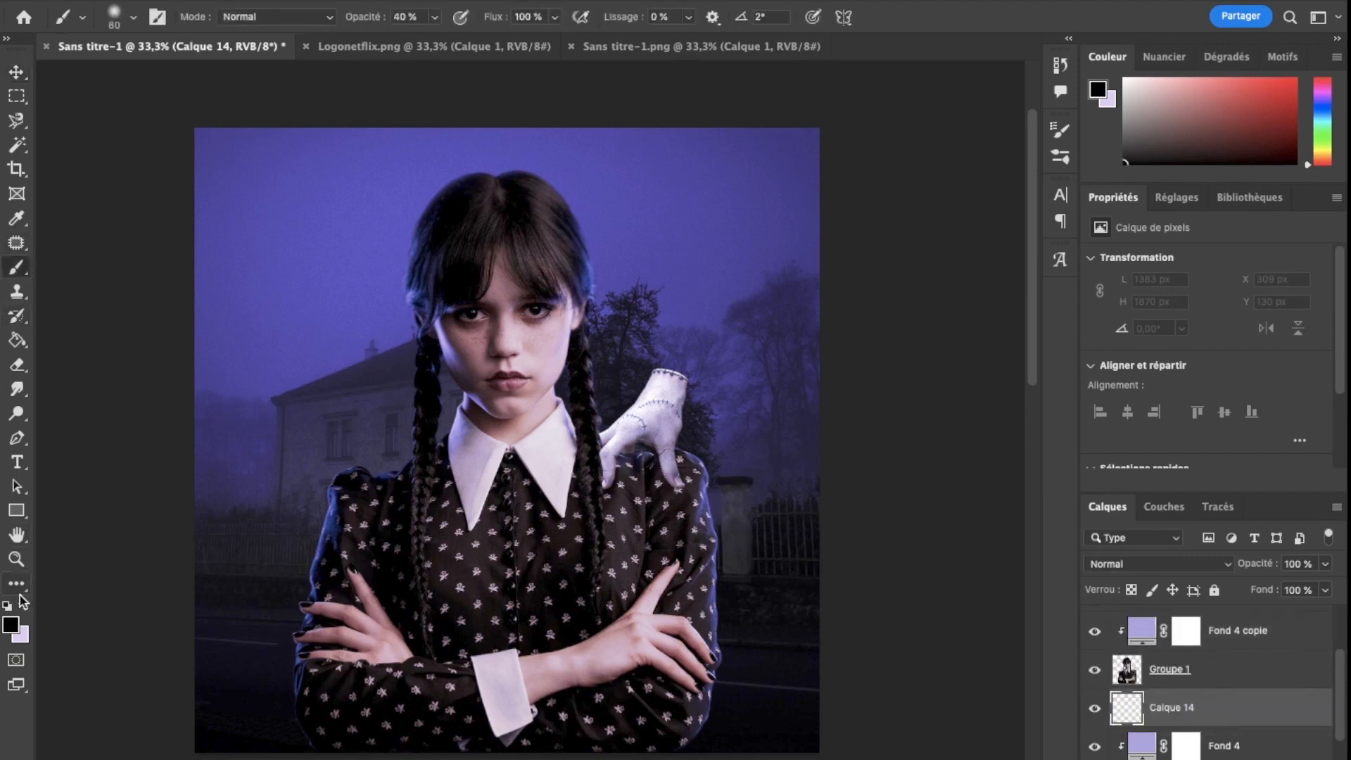
left_click(10, 624)
left_click(668, 233)
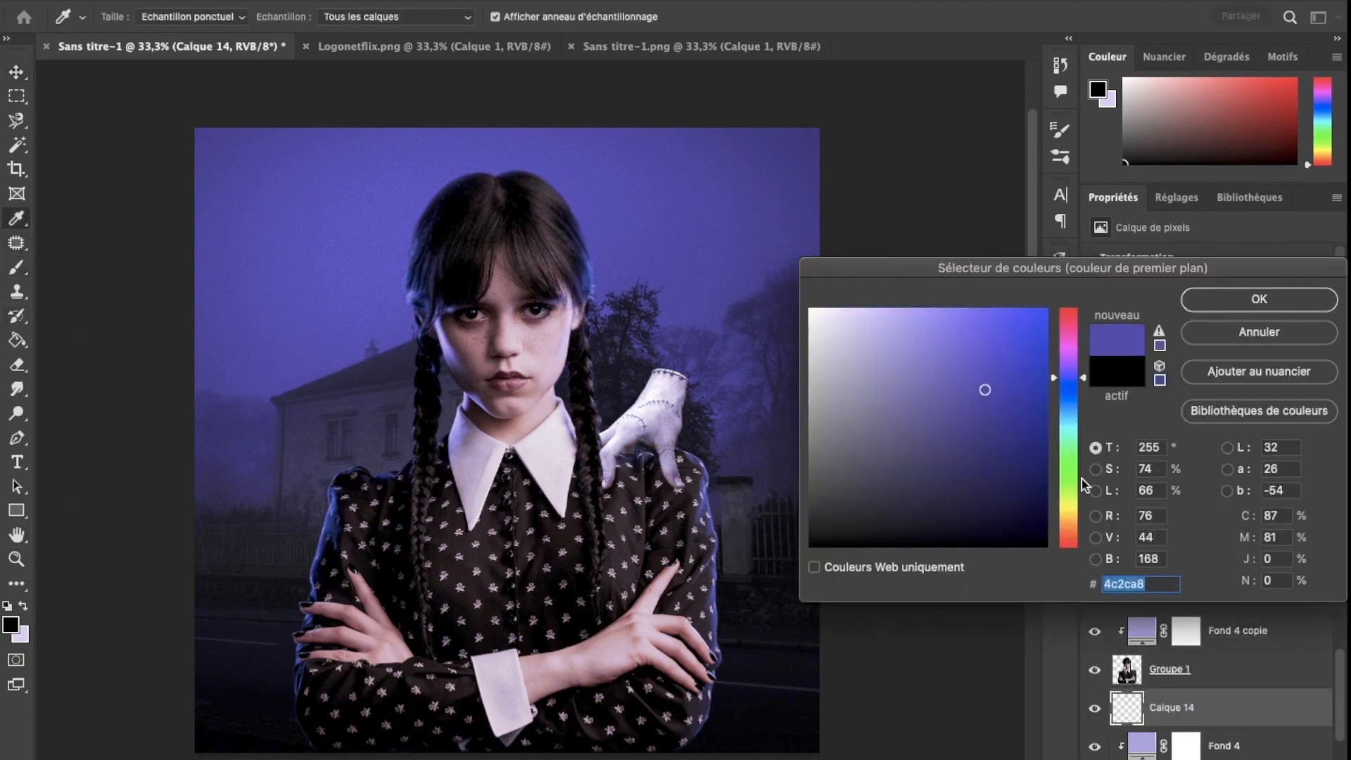
type("a896dc")
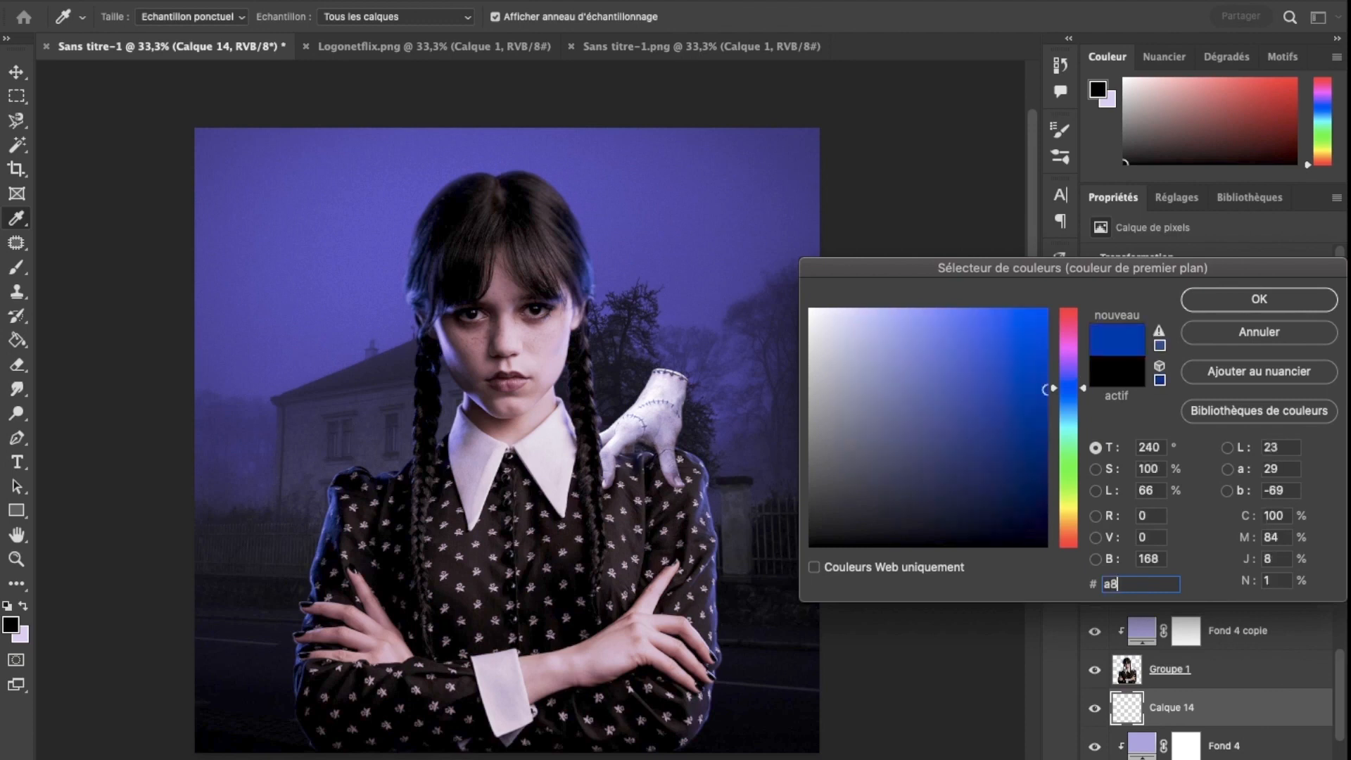
key("Return")
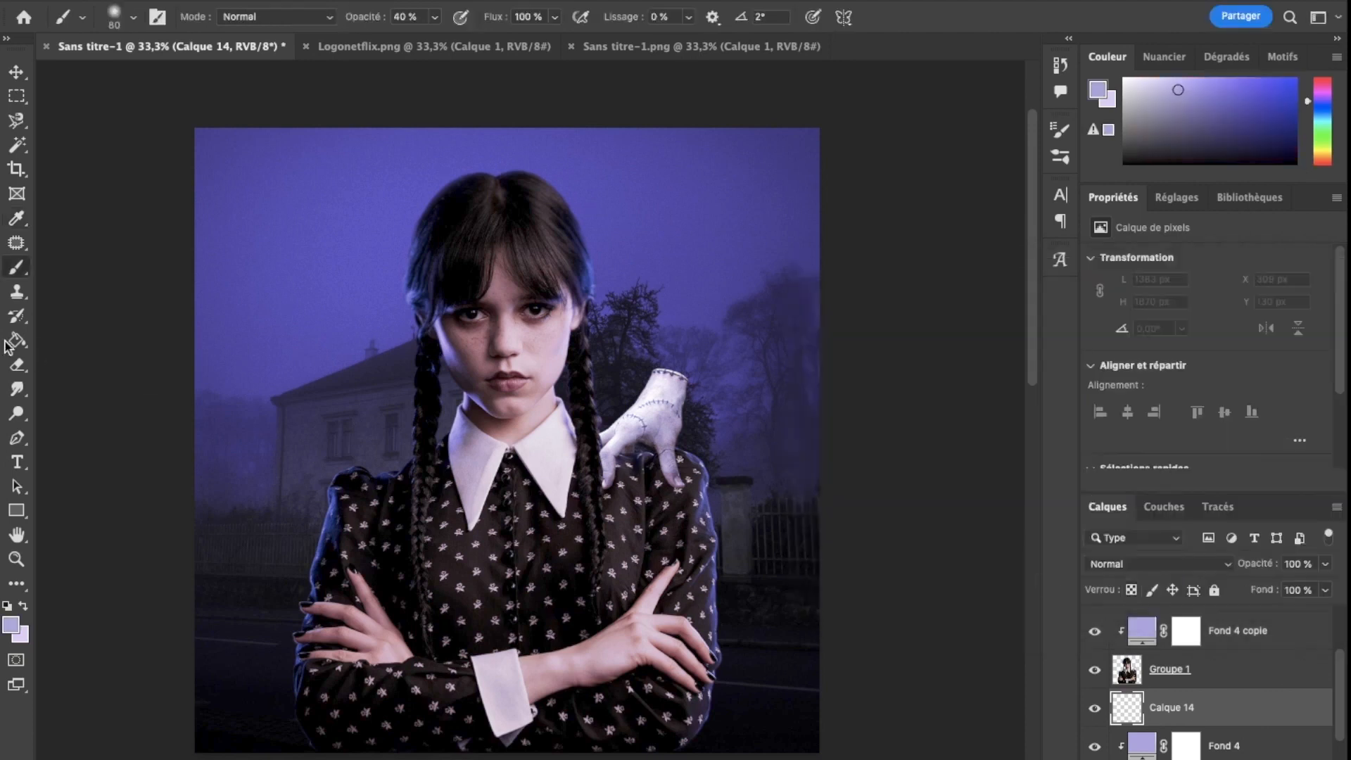
Paint a soft lavender glow behind the girl with a 2226 px brush at 100% opacity.
right_click(296, 370)
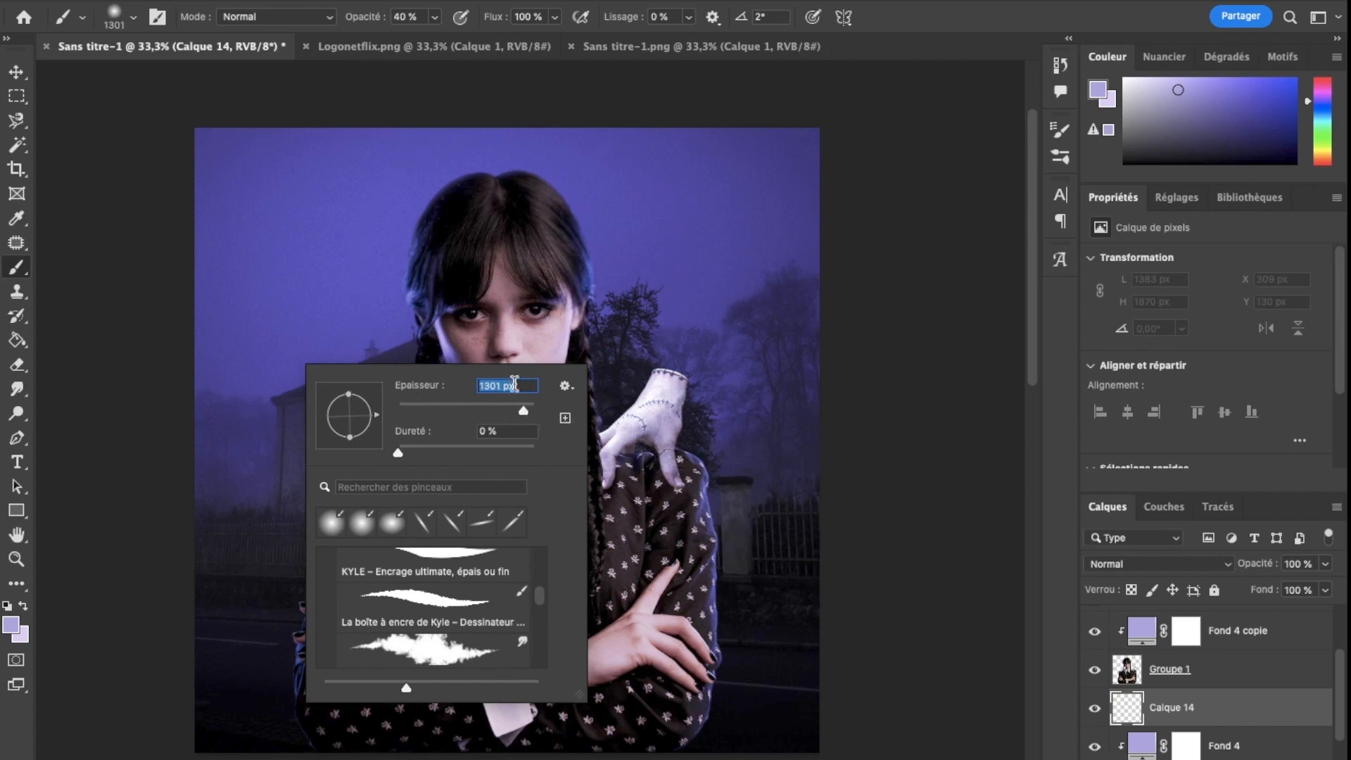
key("Return")
right_click(674, 461)
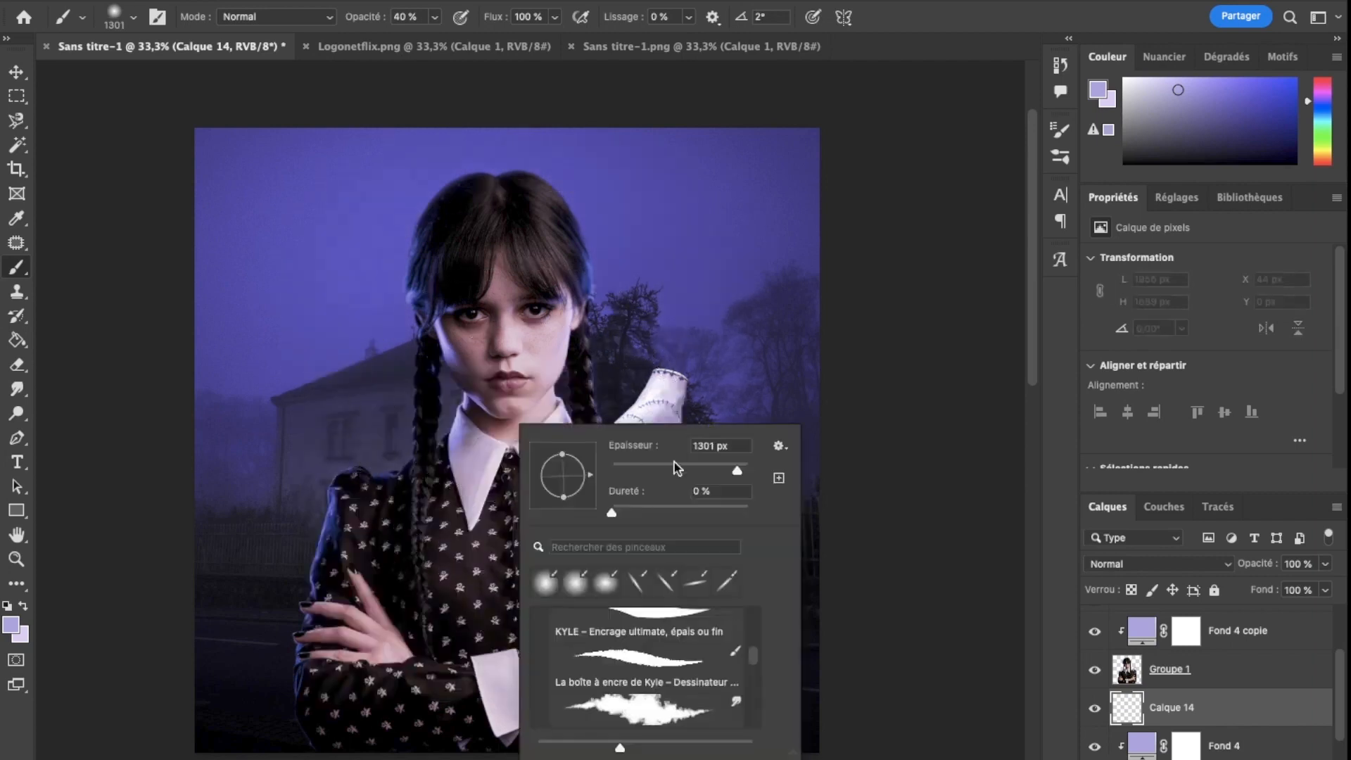
key("Return")
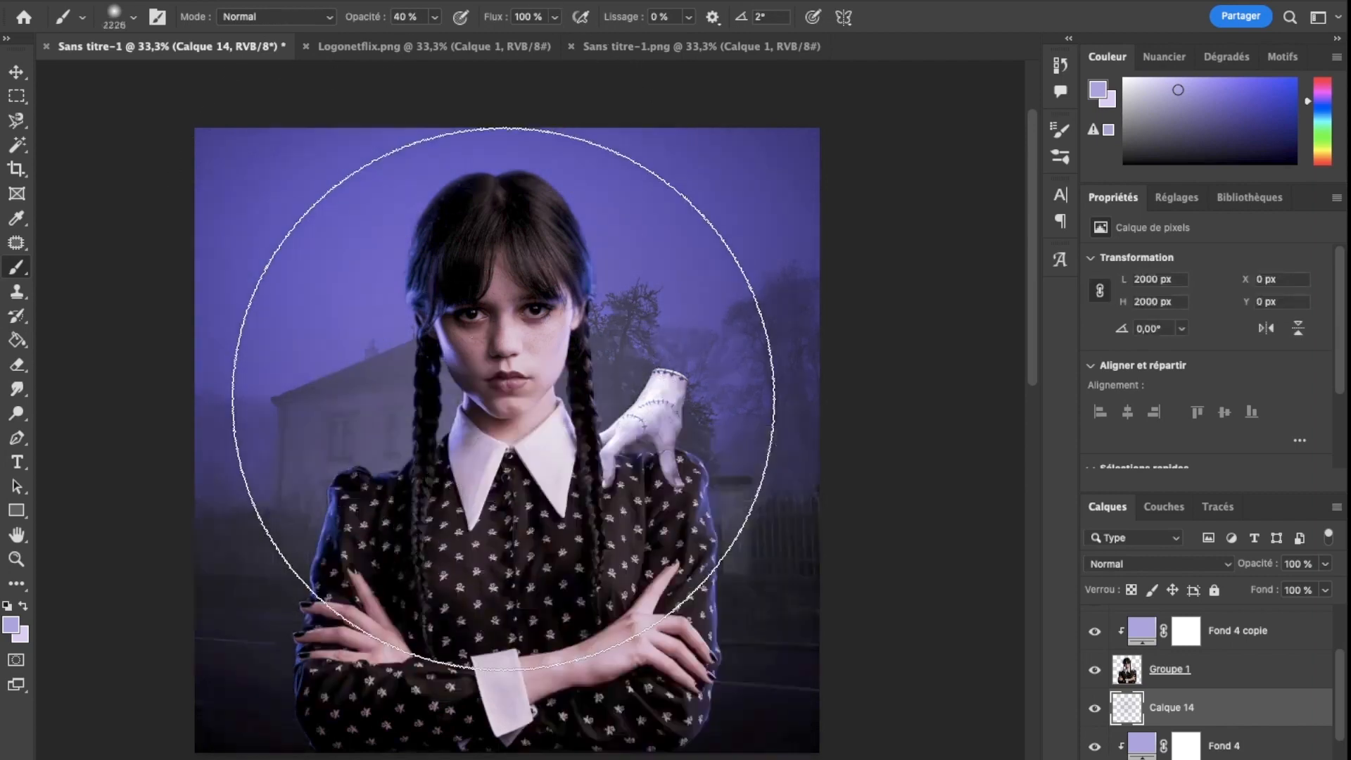
left_click(435, 16)
left_click_drag(445, 39, 489, 39)
left_click(497, 401)
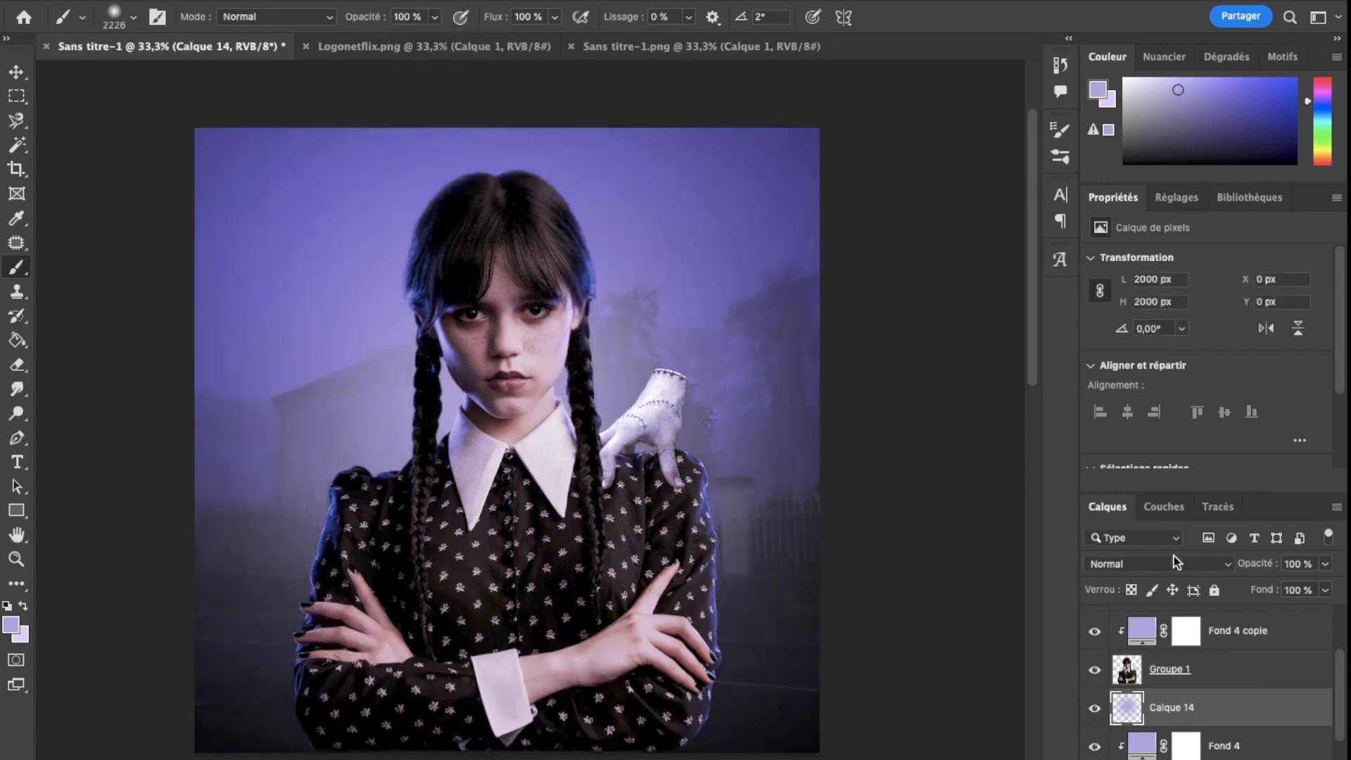
Add a layer above the glow and paint a smaller, lighter glow behind the girl with the swapped colour and a 1568 px brush.
left_click(1267, 759)
left_click(24, 605)
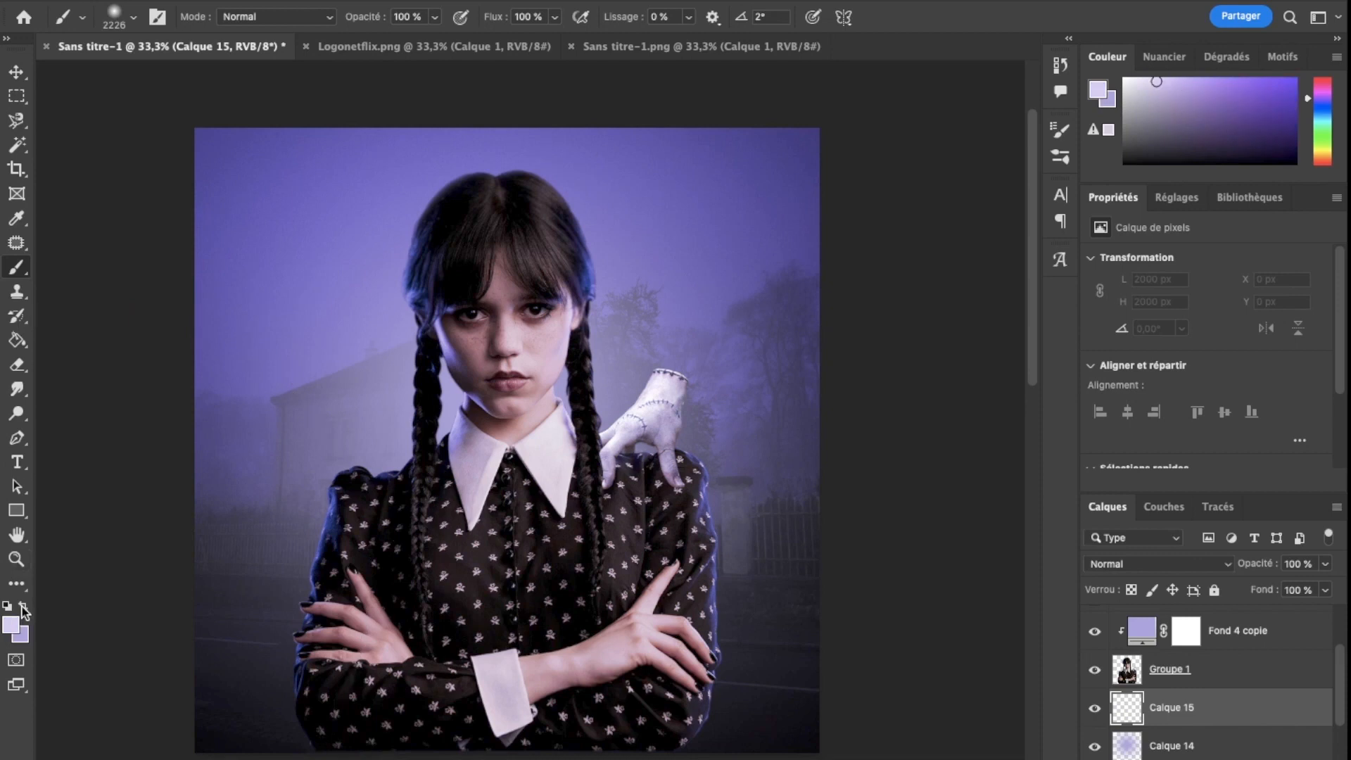
right_click(517, 410)
left_click_drag(742, 455, 740, 455)
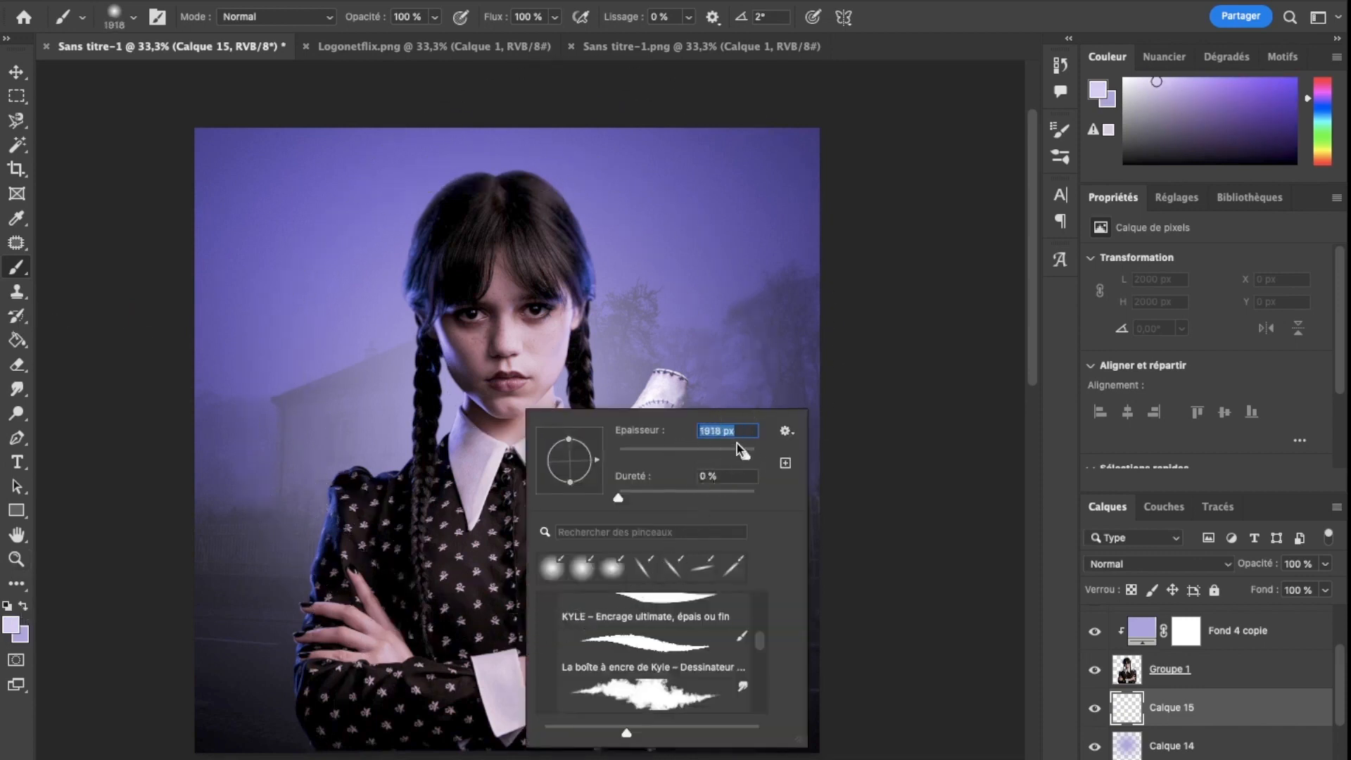
left_click_drag(737, 444, 734, 444)
key("bracketleft")
left_click(499, 392)
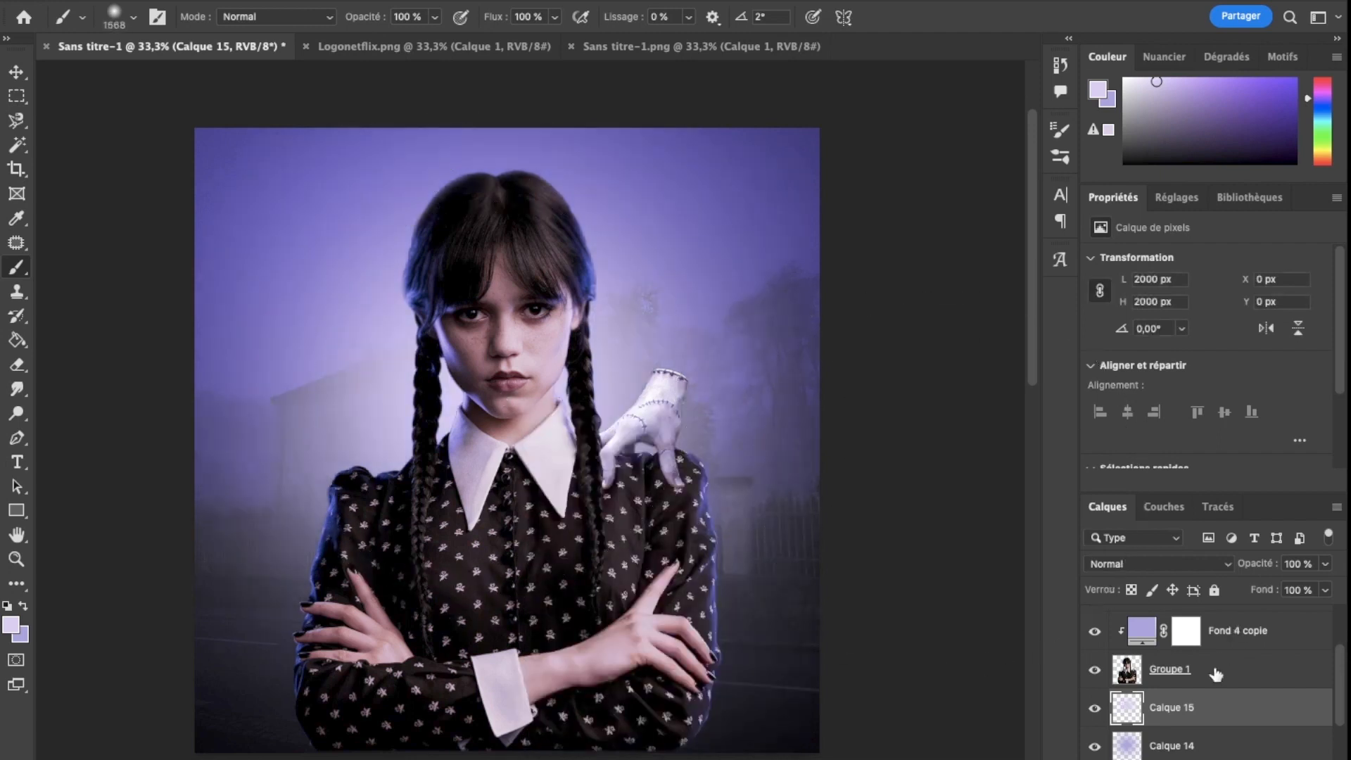
Add a clipped Luminosité/Contraste adjustment above the duplicated fill with brightness -150 and contrast 43, and invert its mask.
scroll(741, 445, "right", 2)
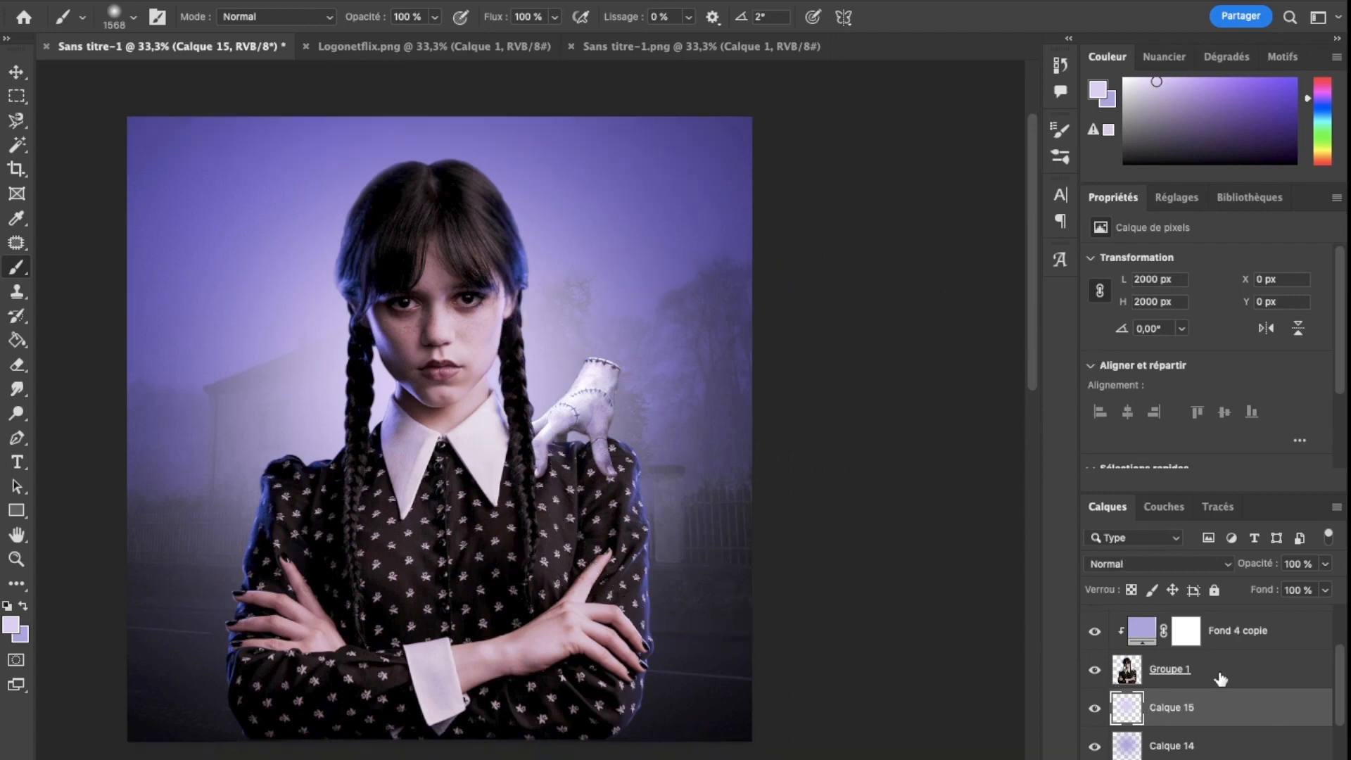
scroll(1220, 678, "up", 2)
left_click(1256, 688)
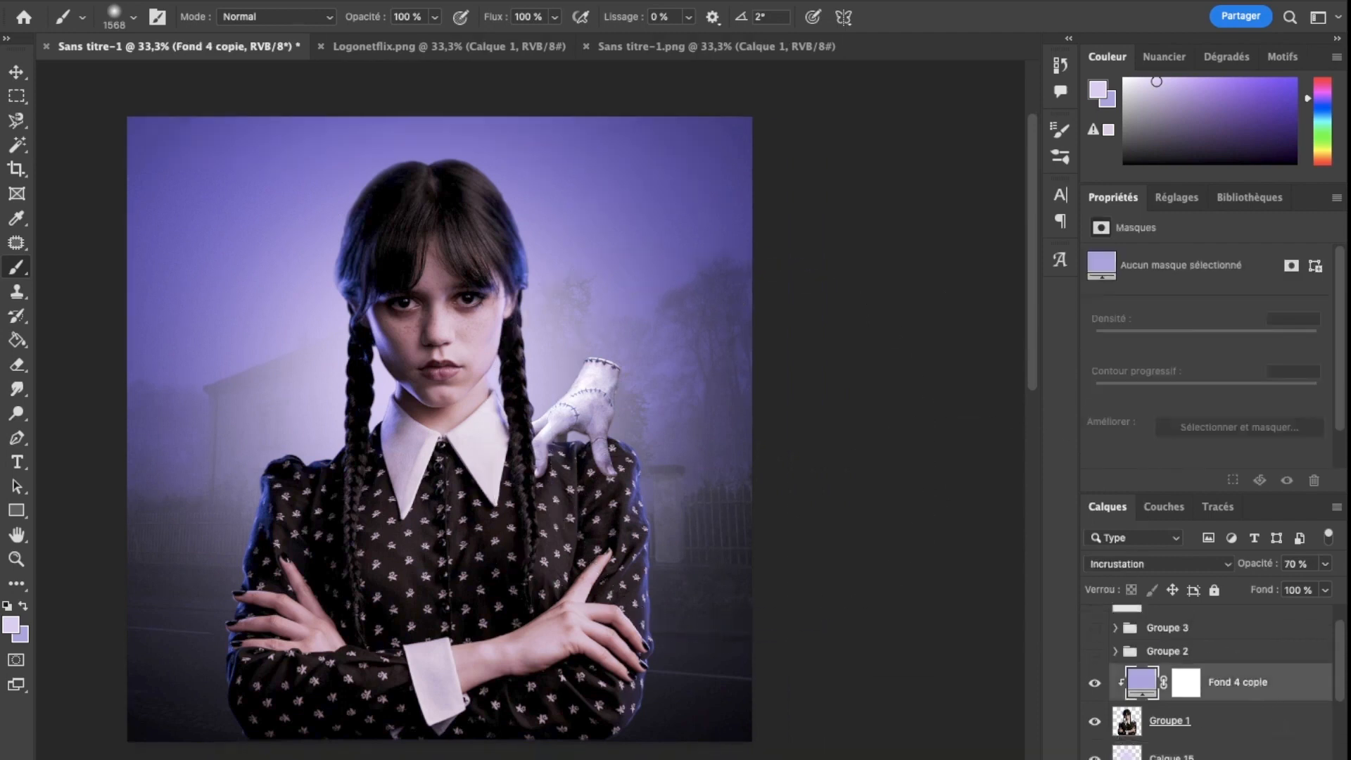
left_click(1233, 758)
left_click(1198, 493)
left_click(1206, 481)
left_click_drag(1205, 344, 1089, 312)
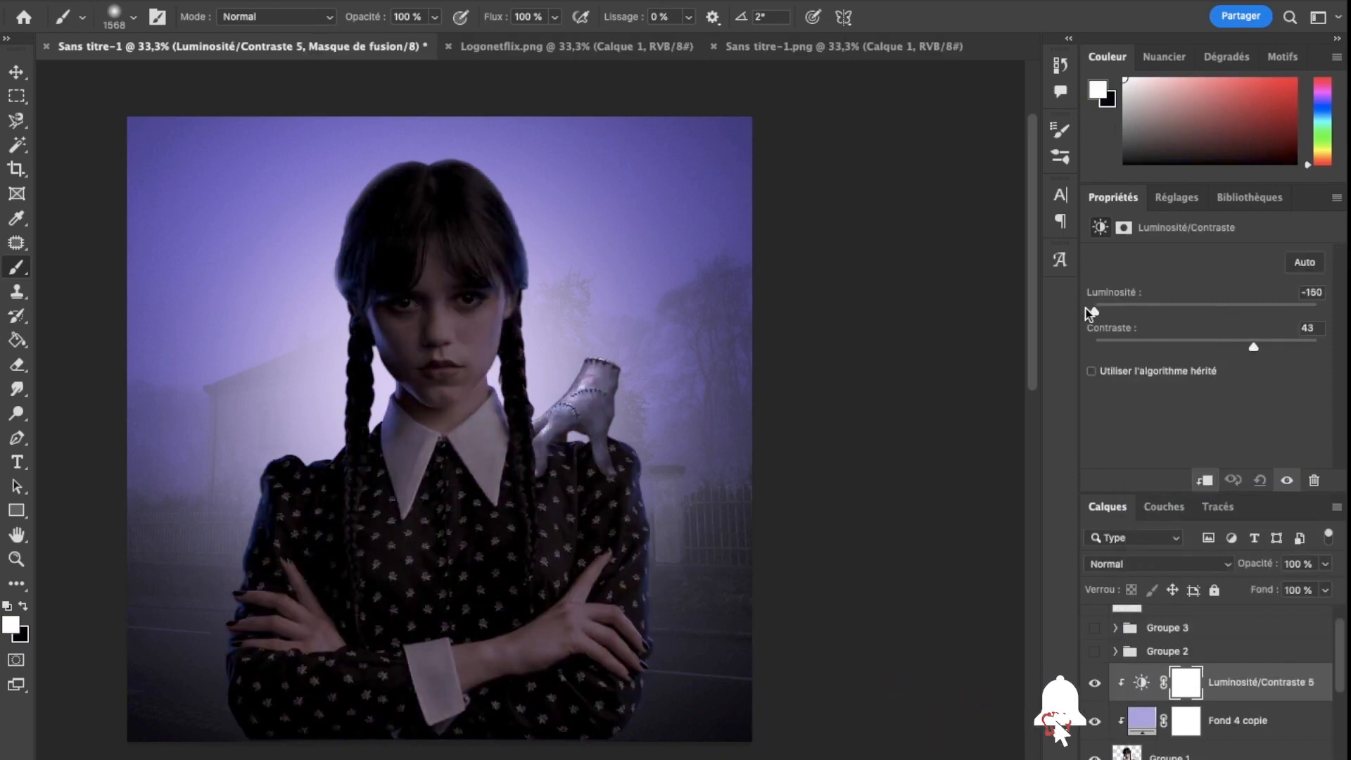
key("super+i")
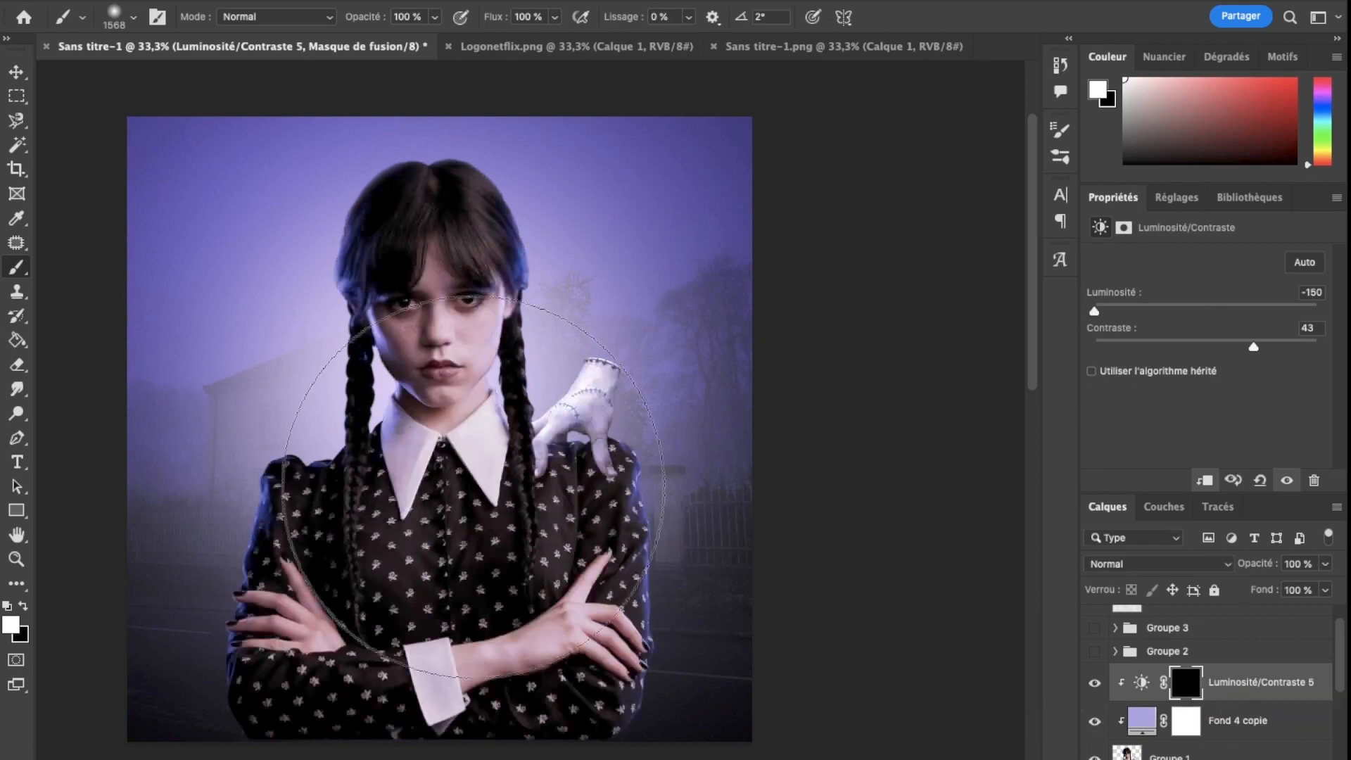
Try painting white on the adjustment mask over the severed hand and nearby sleeve with a soft 385 px brush.
right_click(422, 465)
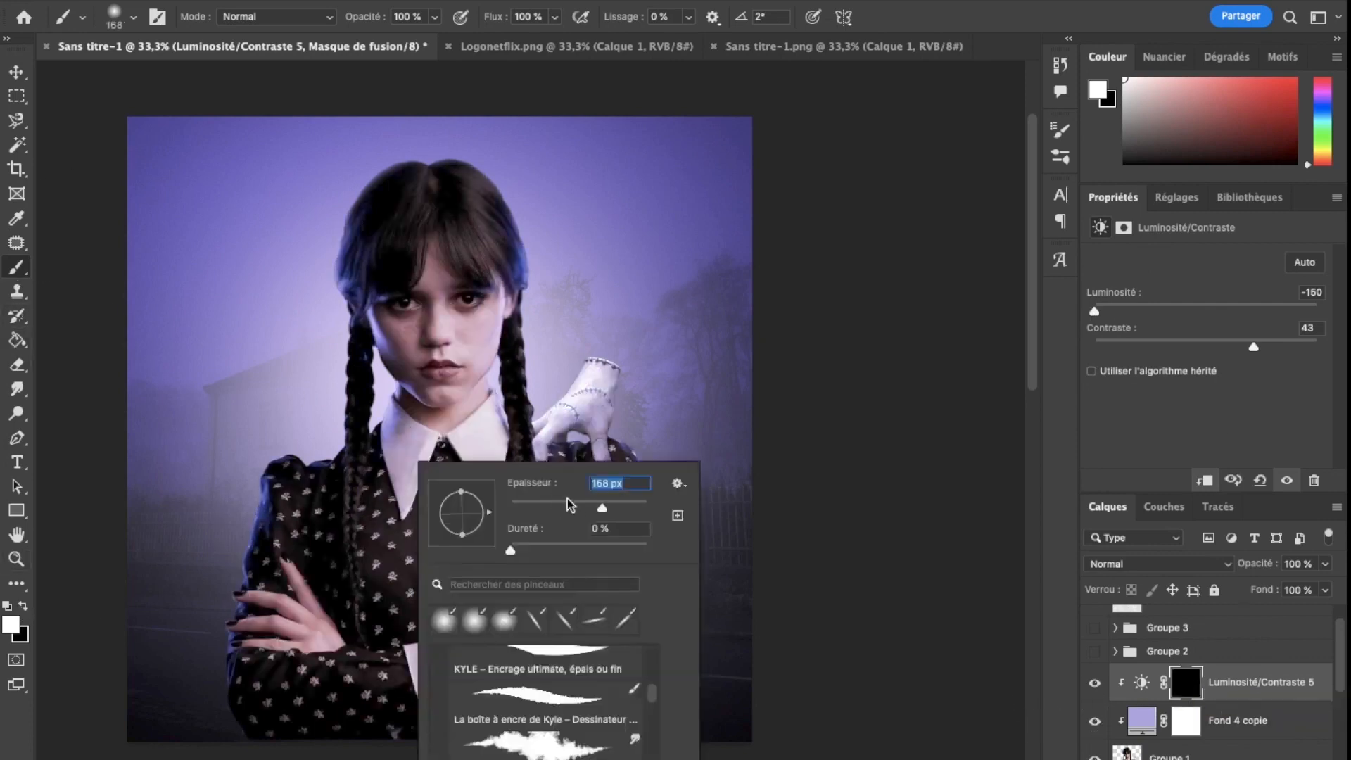
key("Return")
right_click(631, 401)
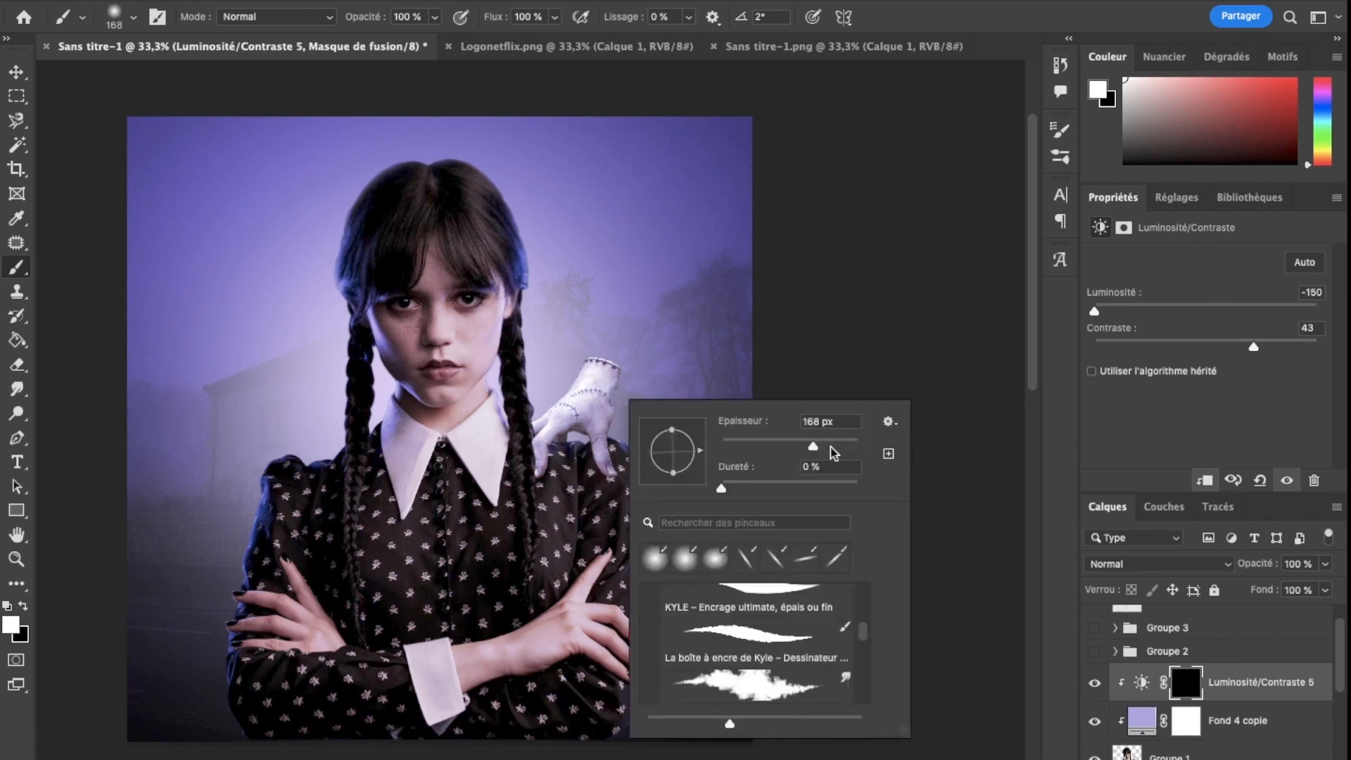
key("Return")
mouse_move(619, 432)
left_mouse_down()
mouse_move(611, 480)
mouse_move(575, 504)
mouse_move(556, 483)
mouse_move(503, 538)
left_mouse_up()
mouse_move(631, 552)
left_mouse_down()
mouse_move(647, 478)
mouse_move(698, 679)
mouse_move(693, 732)
mouse_move(666, 748)
mouse_move(705, 657)
mouse_move(709, 577)
mouse_move(693, 671)
mouse_move(695, 492)
left_mouse_up()
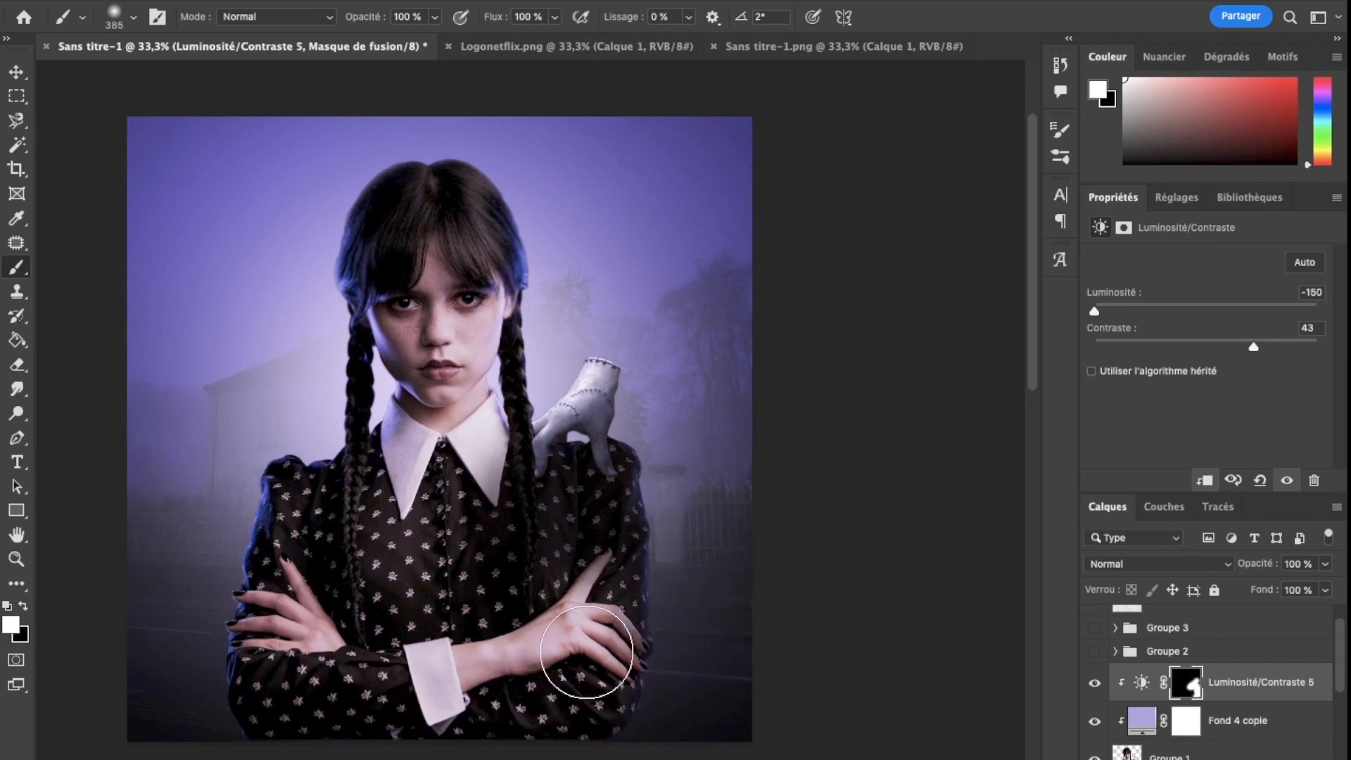
Undo the last brush strokes on the adjustment mask.
key("super+z")
key("super+z")
key("super+z")
key("super+z")
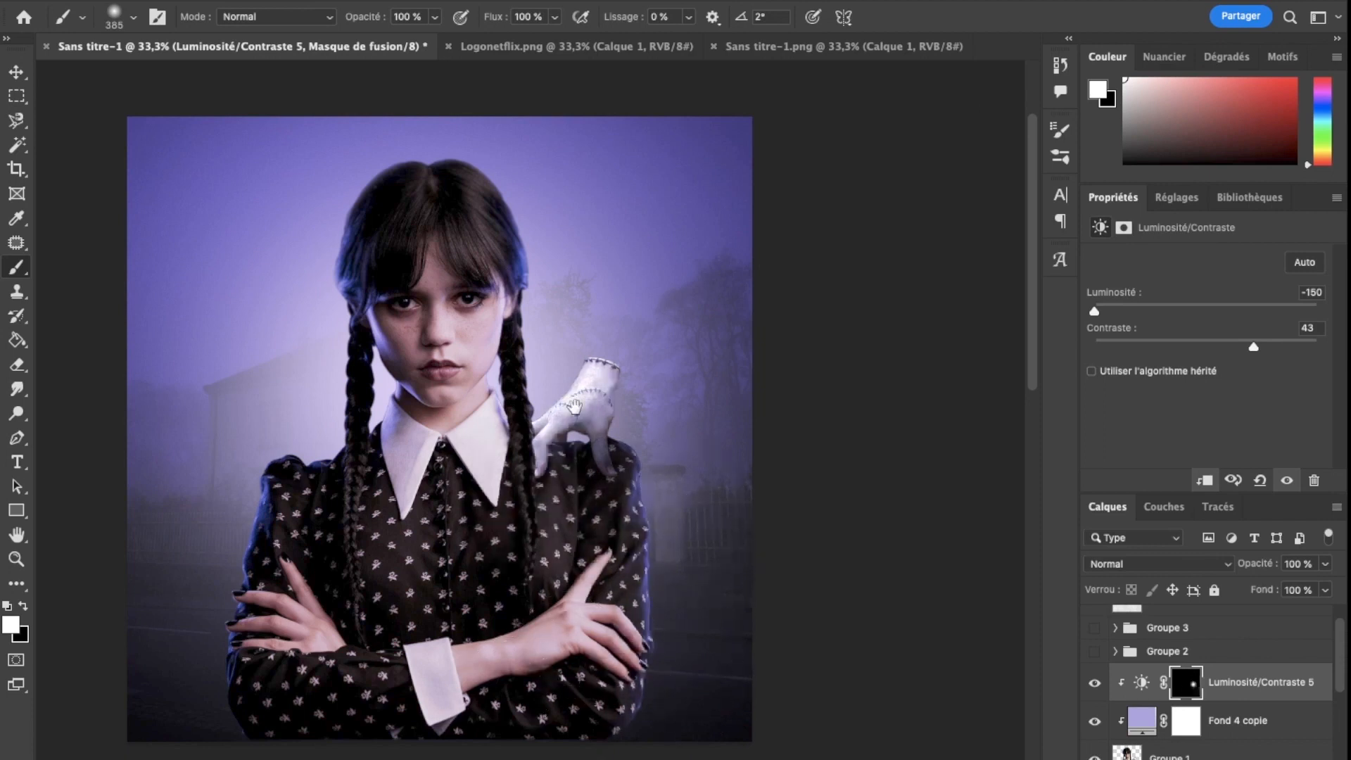
Paint white on the adjustment mask over the severed hand and the shoulder beneath it with a soft 177 px brush.
key("super+plus")
key("super+plus")
right_click(577, 411)
mouse_move(571, 393)
left_mouse_down()
mouse_move(642, 456)
mouse_move(667, 272)
mouse_move(634, 289)
left_mouse_up()
mouse_move(537, 479)
left_mouse_down()
mouse_move(497, 509)
mouse_move(549, 506)
left_mouse_up()
mouse_move(679, 510)
left_mouse_down()
mouse_move(732, 570)
mouse_move(718, 602)
mouse_move(733, 646)
left_mouse_up()
Paint white on the adjustment mask down the outer edge of the sleeve below the severed hand to darken it.
scroll(747, 732, "down", 5)
scroll(746, 732, "right", 2)
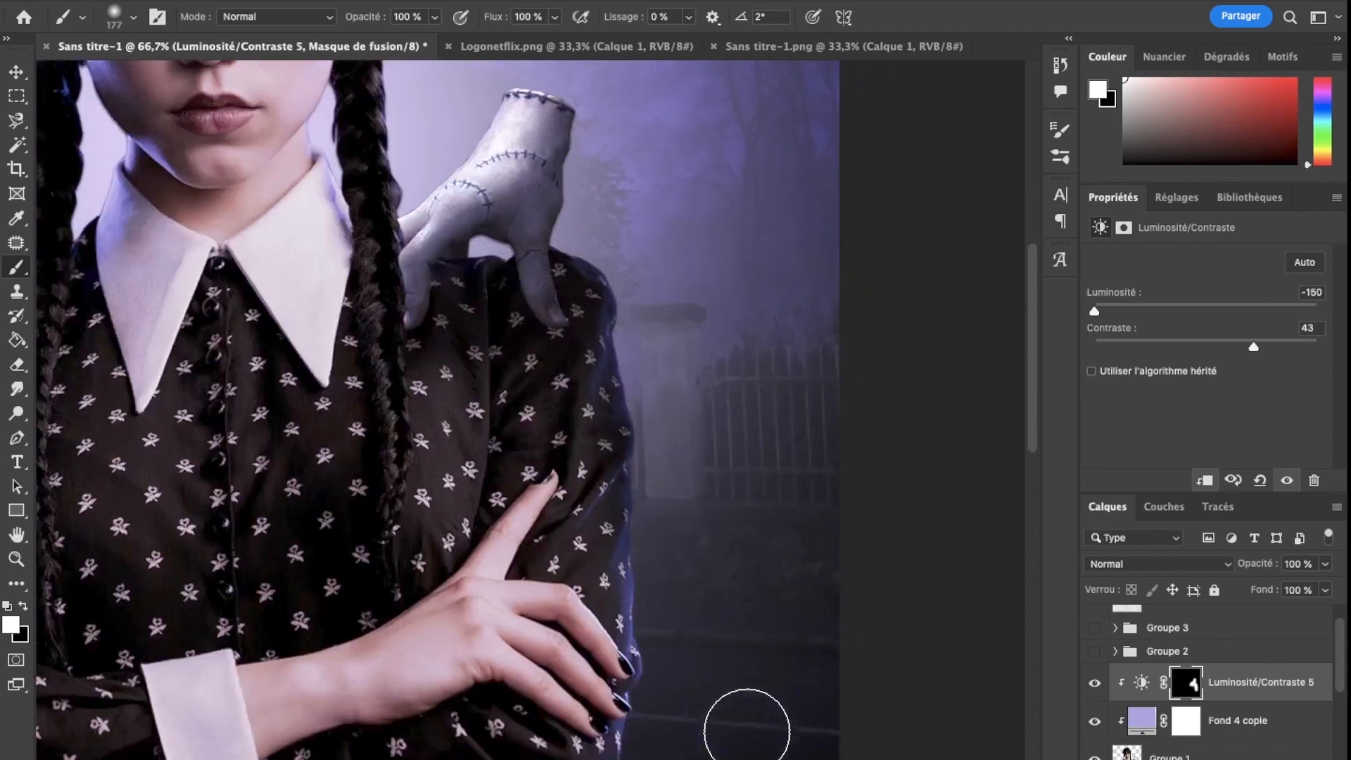
left_click_drag(661, 510, 684, 674)
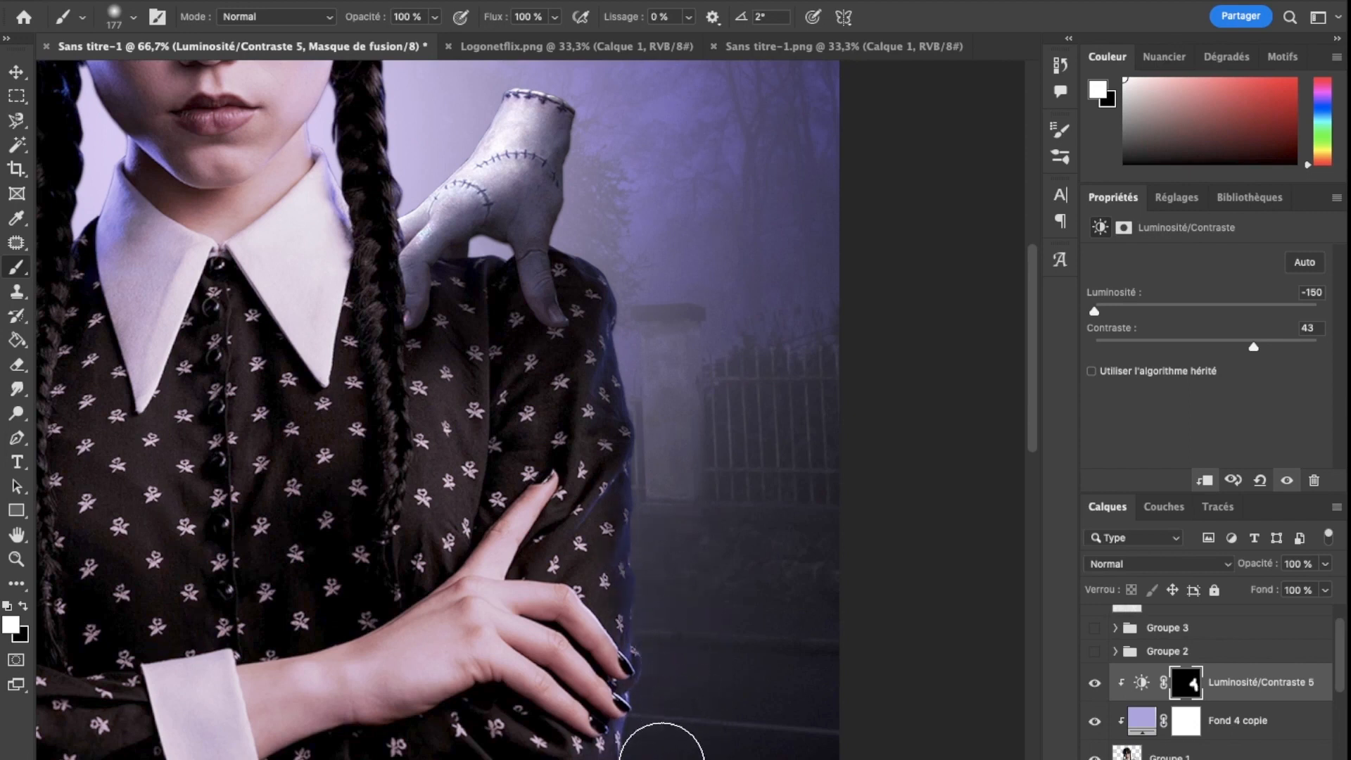
scroll(662, 756, "down", 4)
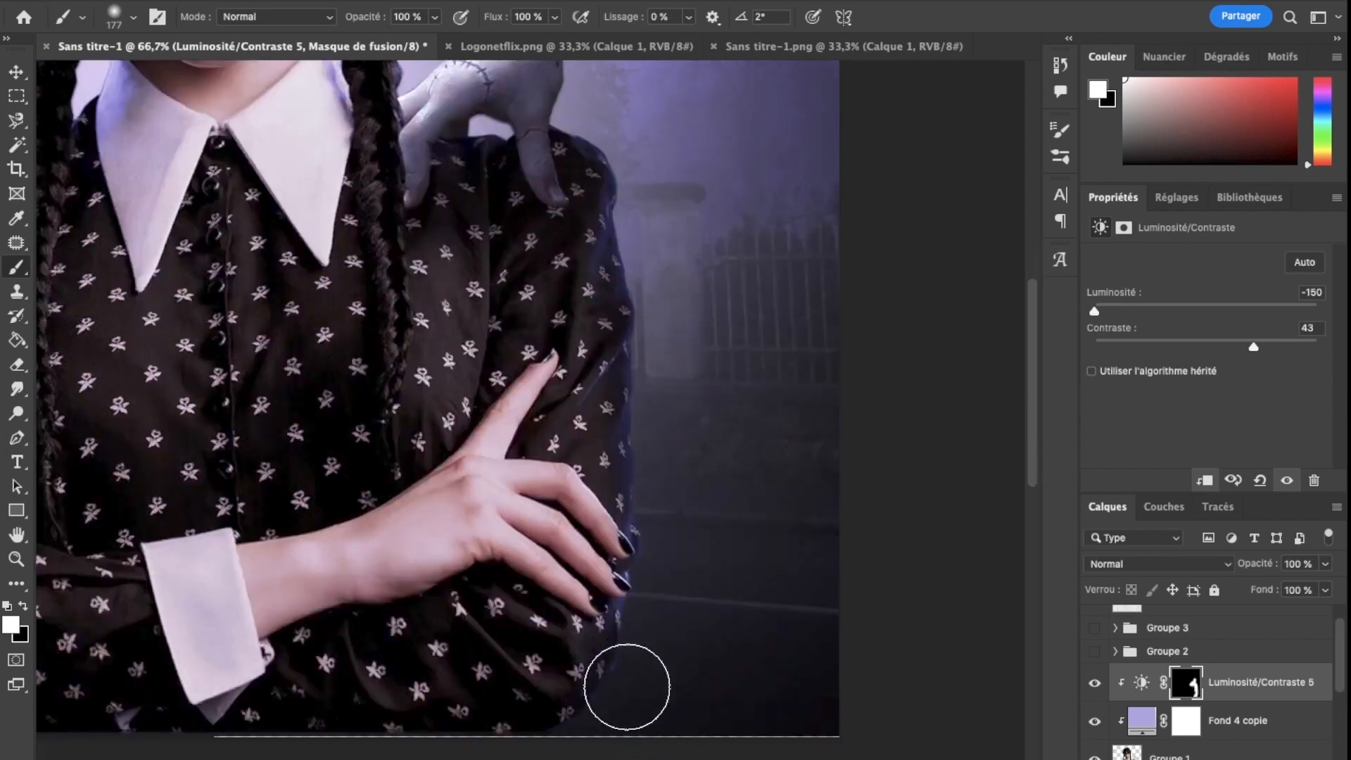
key("ctrl+minus")
key("ctrl+minus")
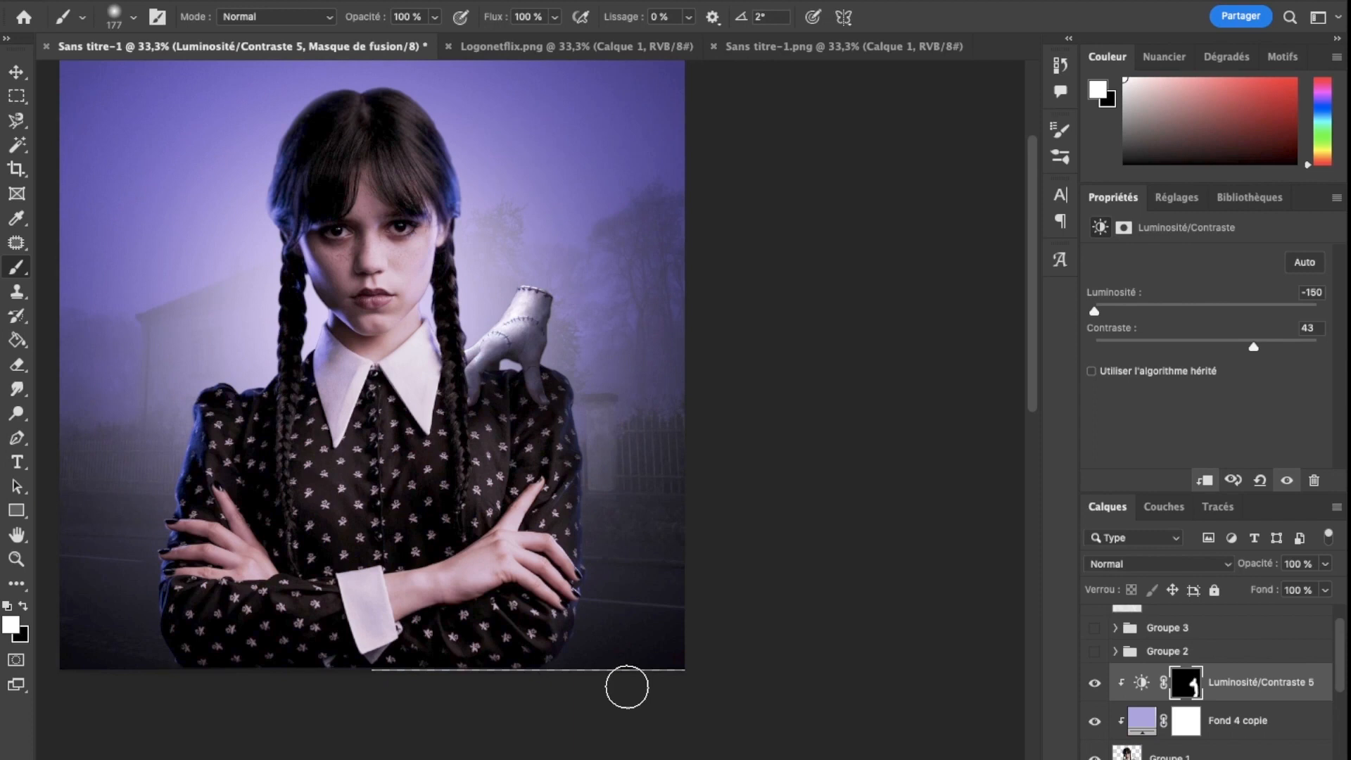
scroll(1259, 757, "up", 1)
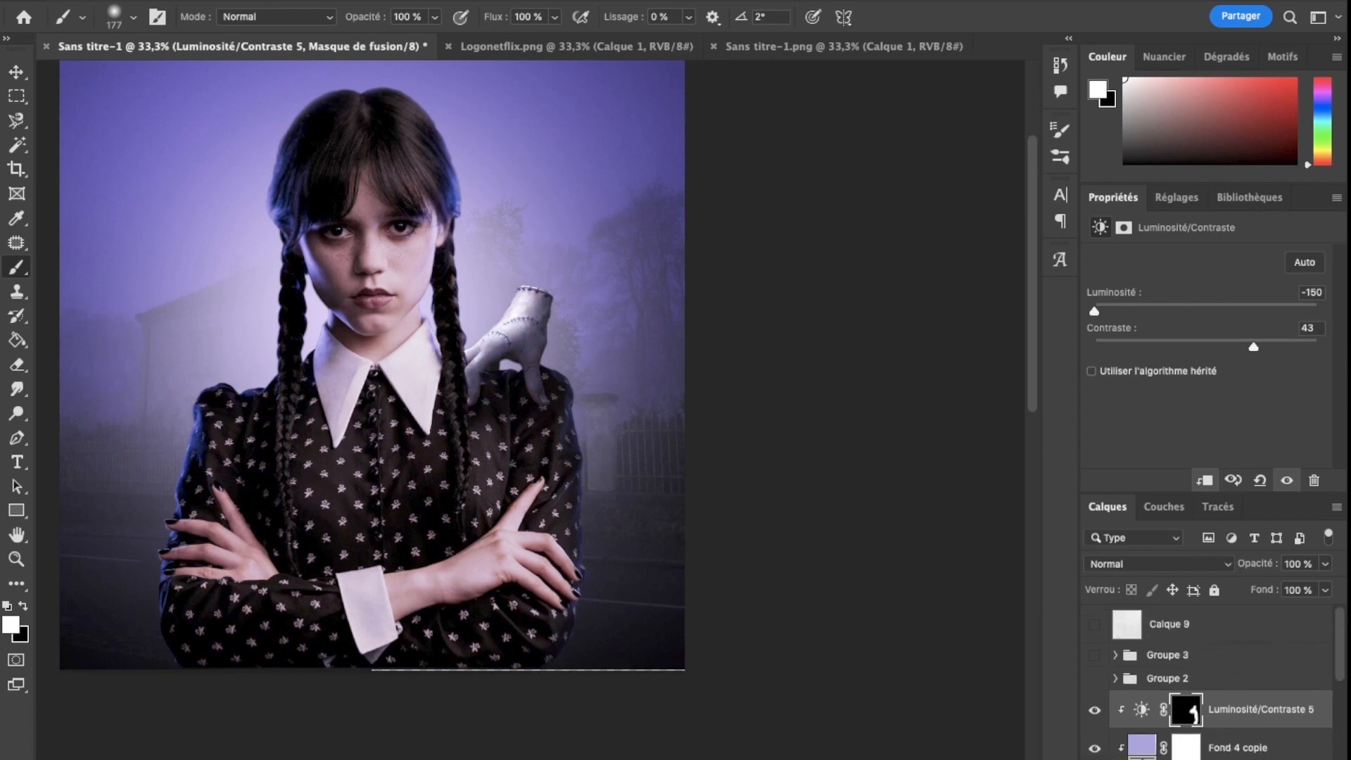
Add a new clipped layer above the brightness/contrast adjustment and set the foreground colour to a pale lavender.
key("ctrl+shift+alt+n")
left_click(285, 580, "alt")
left_click(12, 622)
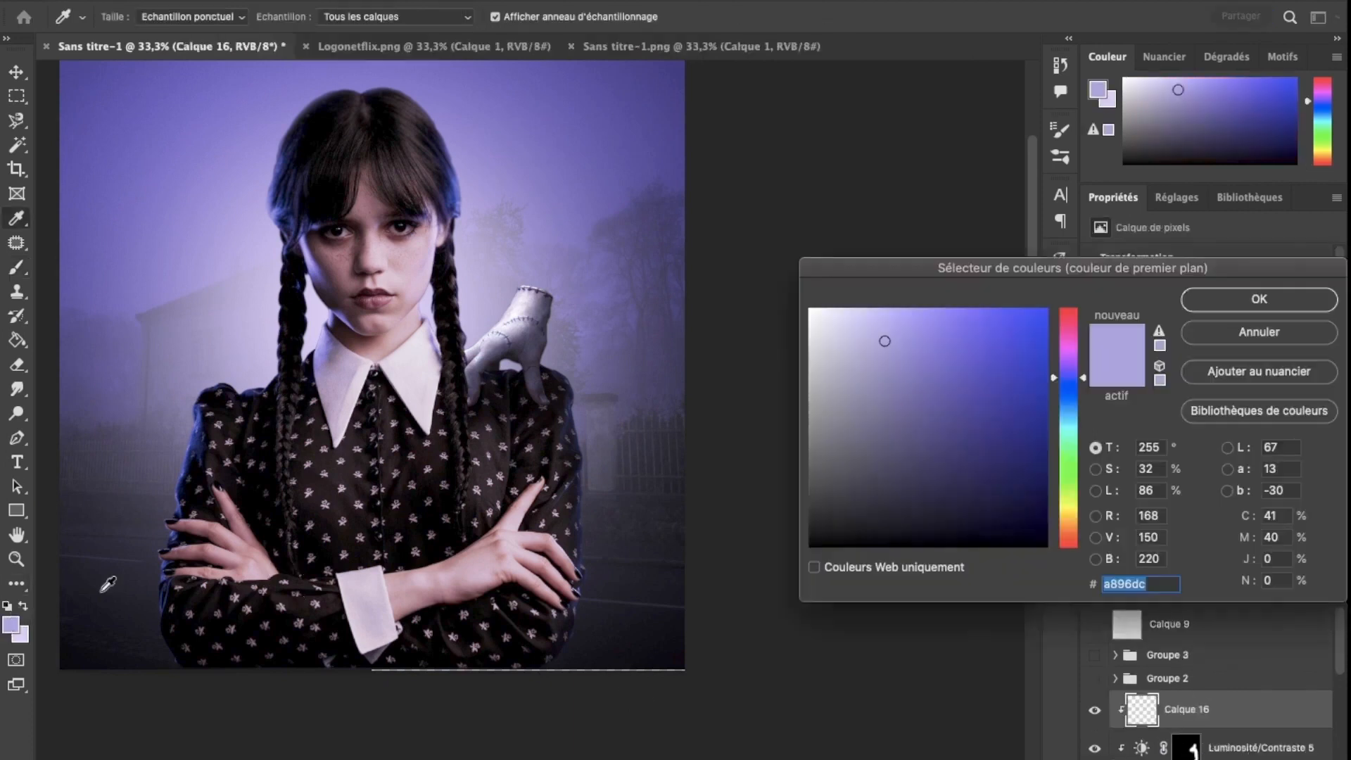
left_click_drag(878, 335, 868, 289)
left_click(1247, 307)
Paint a lavender glow along both sides of the head's outer hair edge with a soft 177 px brush.
key("ctrl+plus")
key("ctrl+plus")
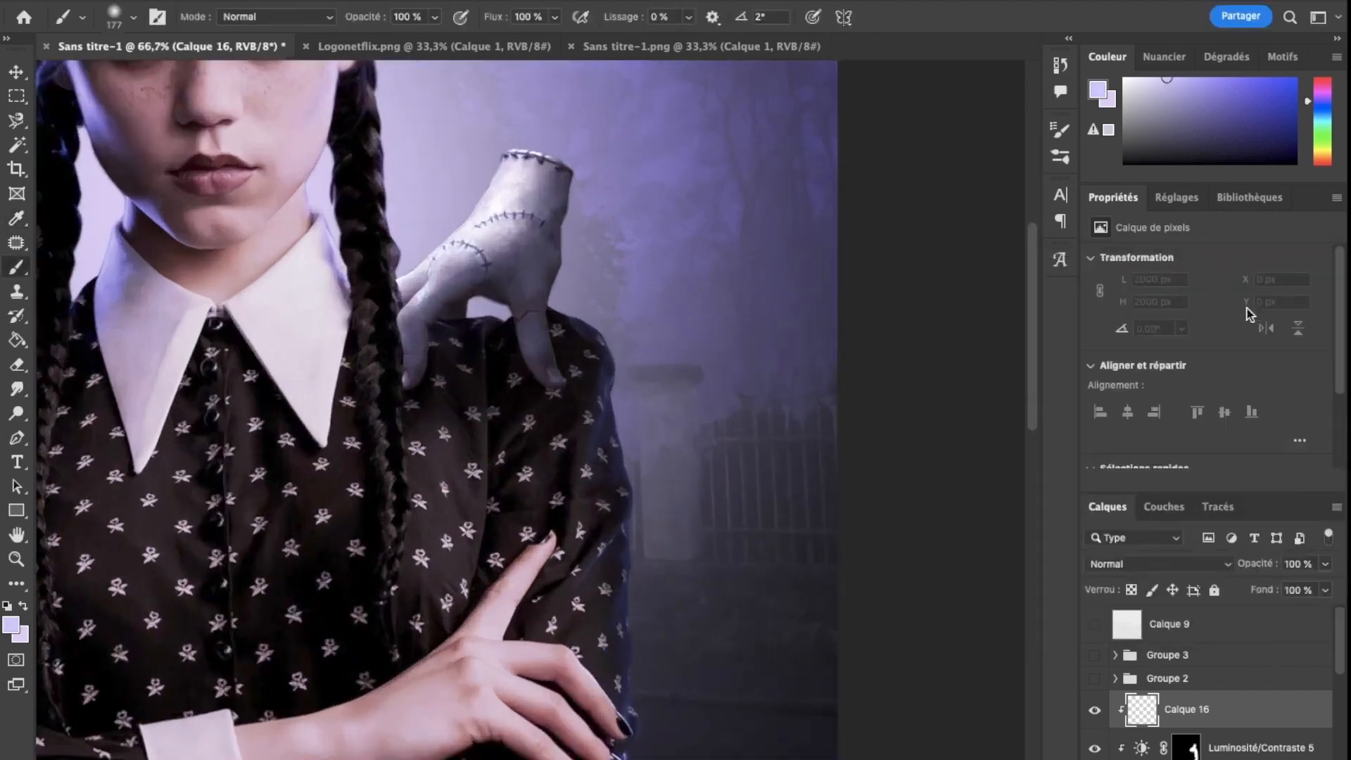
scroll(841, 246, "up", 5)
scroll(841, 246, "left", 2)
scroll(473, 256, "up", 5)
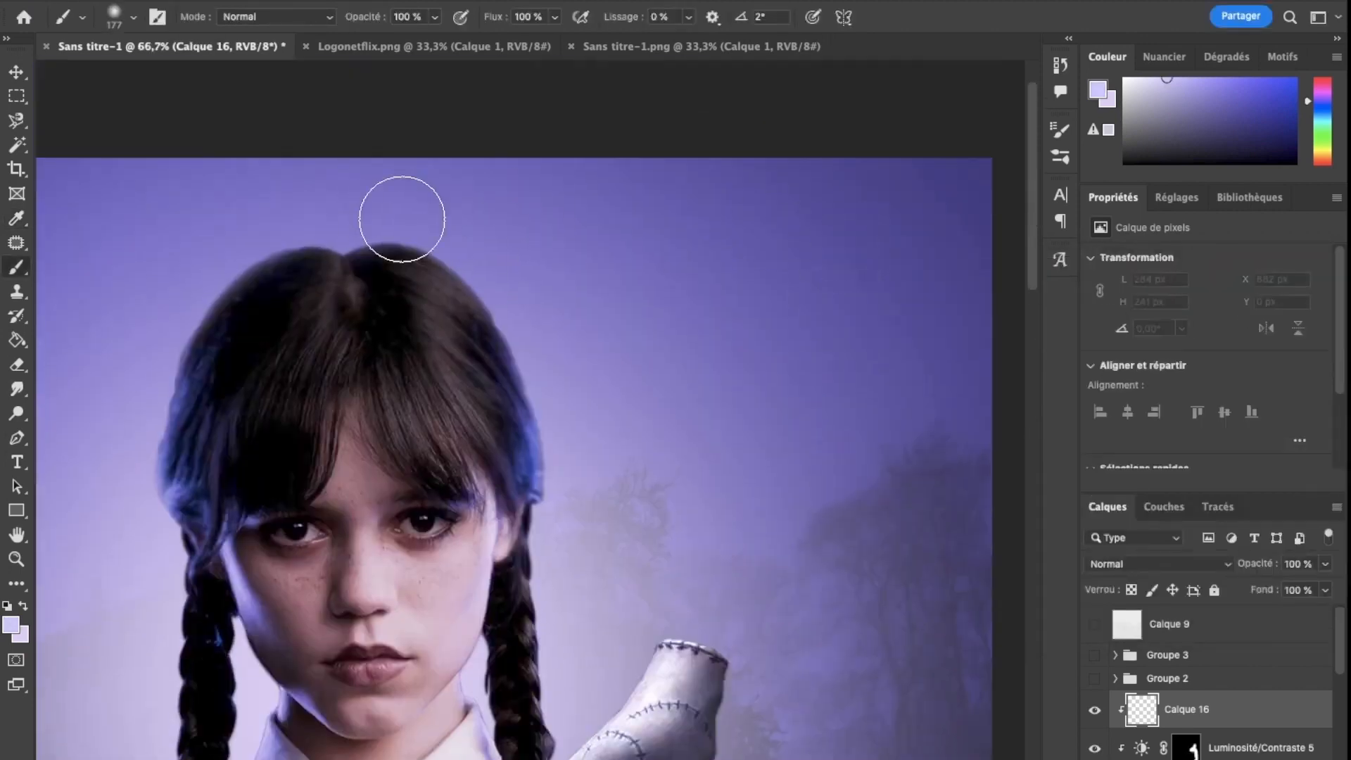
scroll(528, 315, "down", 3)
scroll(528, 316, "down", 1)
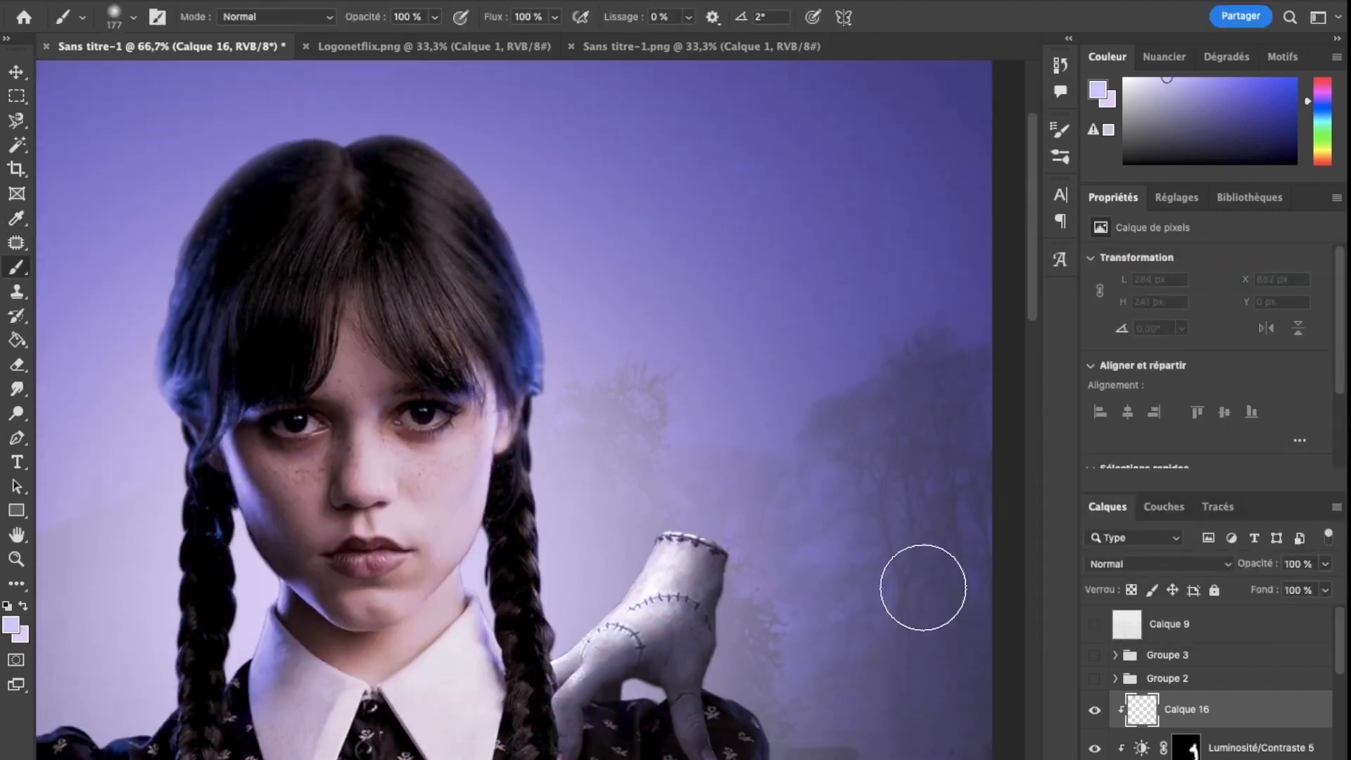
scroll(404, 187, "up", 3)
scroll(404, 187, "left", 1)
mouse_move(546, 246)
left_mouse_down()
mouse_move(420, 197)
mouse_move(295, 189)
mouse_move(420, 196)
left_mouse_up()
mouse_move(543, 254)
left_mouse_down()
mouse_move(610, 345)
mouse_move(629, 431)
left_mouse_up()
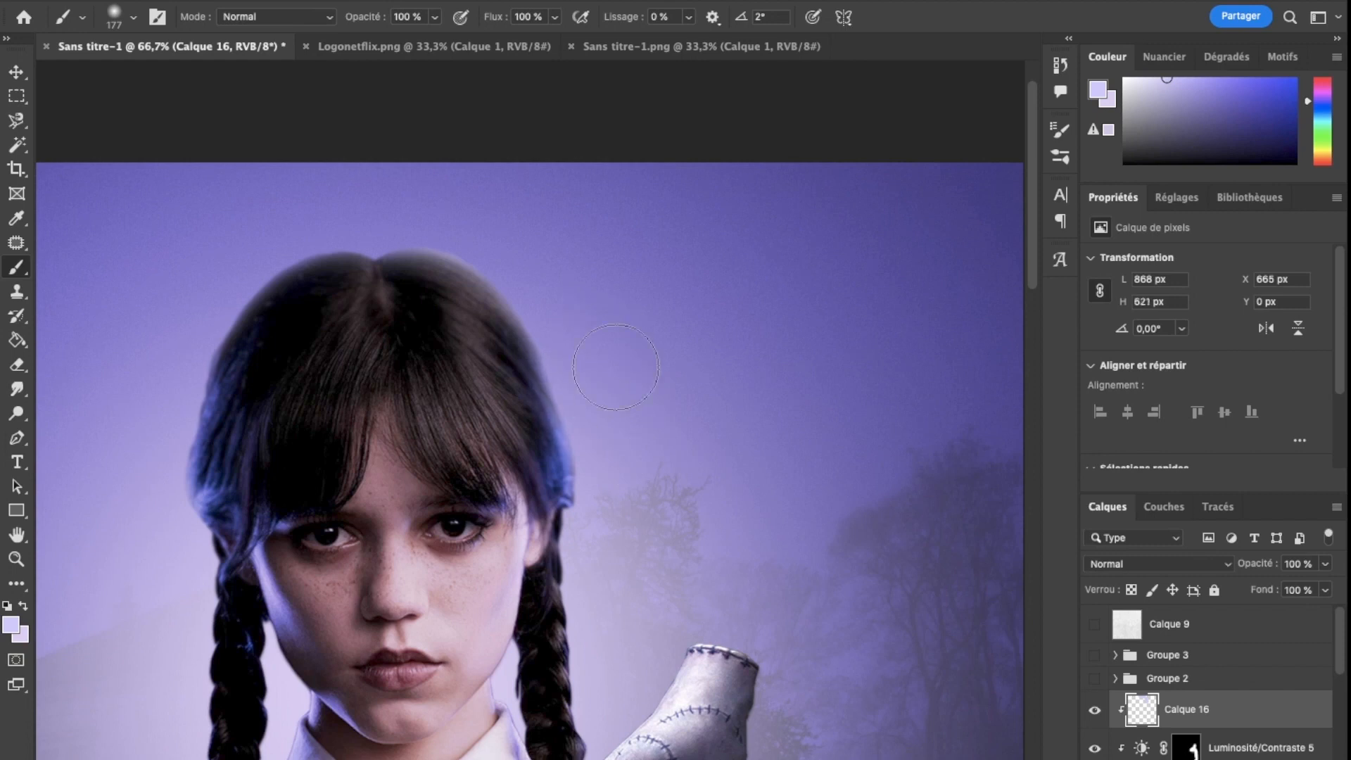
mouse_move(585, 313)
left_mouse_down()
mouse_move(648, 527)
mouse_move(643, 558)
left_mouse_up()
mouse_move(326, 199)
left_mouse_down()
mouse_move(242, 221)
mouse_move(176, 302)
mouse_move(149, 492)
mouse_move(180, 311)
left_mouse_up()
Paint lavender light down the outer edge of the braid beside the severed hand, reducing the soft brush to 57 px.
scroll(139, 476, "down", 3)
key("super+plus")
key("super+plus")
scroll(139, 476, "down", 2)
mouse_move(612, 404)
left_mouse_down()
mouse_move(682, 389)
mouse_move(672, 472)
left_mouse_up()
scroll(704, 517, "down", 3)
right_click(662, 450)
left_click(795, 470)
mouse_move(537, 265)
left_mouse_down()
mouse_move(515, 298)
mouse_move(537, 612)
mouse_move(517, 474)
left_mouse_up()
scroll(524, 603, "down", 3)
left_click_drag(428, 573, 466, 691)
scroll(466, 693, "down", 2)
scroll(450, 668, "left", 3)
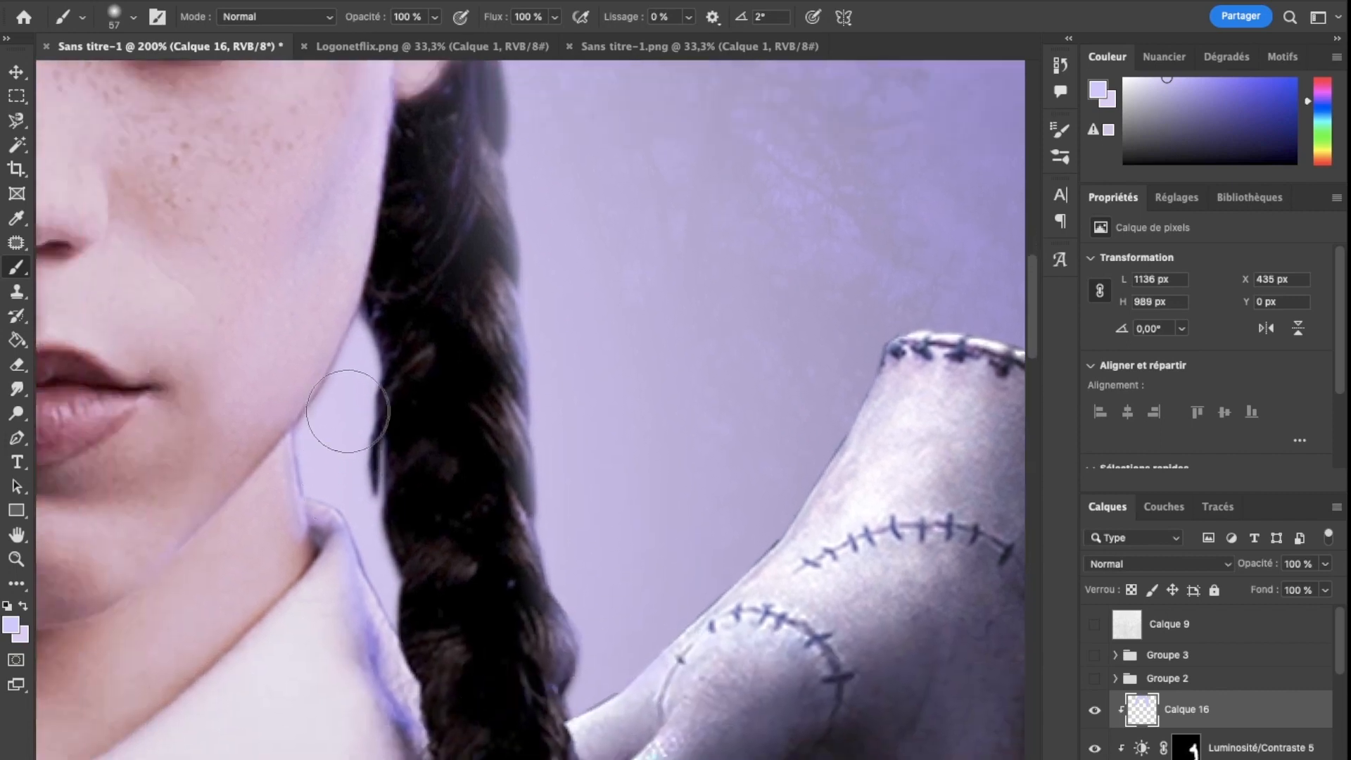
Paint lavender in the gap between neck, collar and hand-side braid with a soft 27 px brush, undoing the stray strokes.
right_click(389, 431)
left_click(360, 391)
left_click_drag(359, 360, 362, 541)
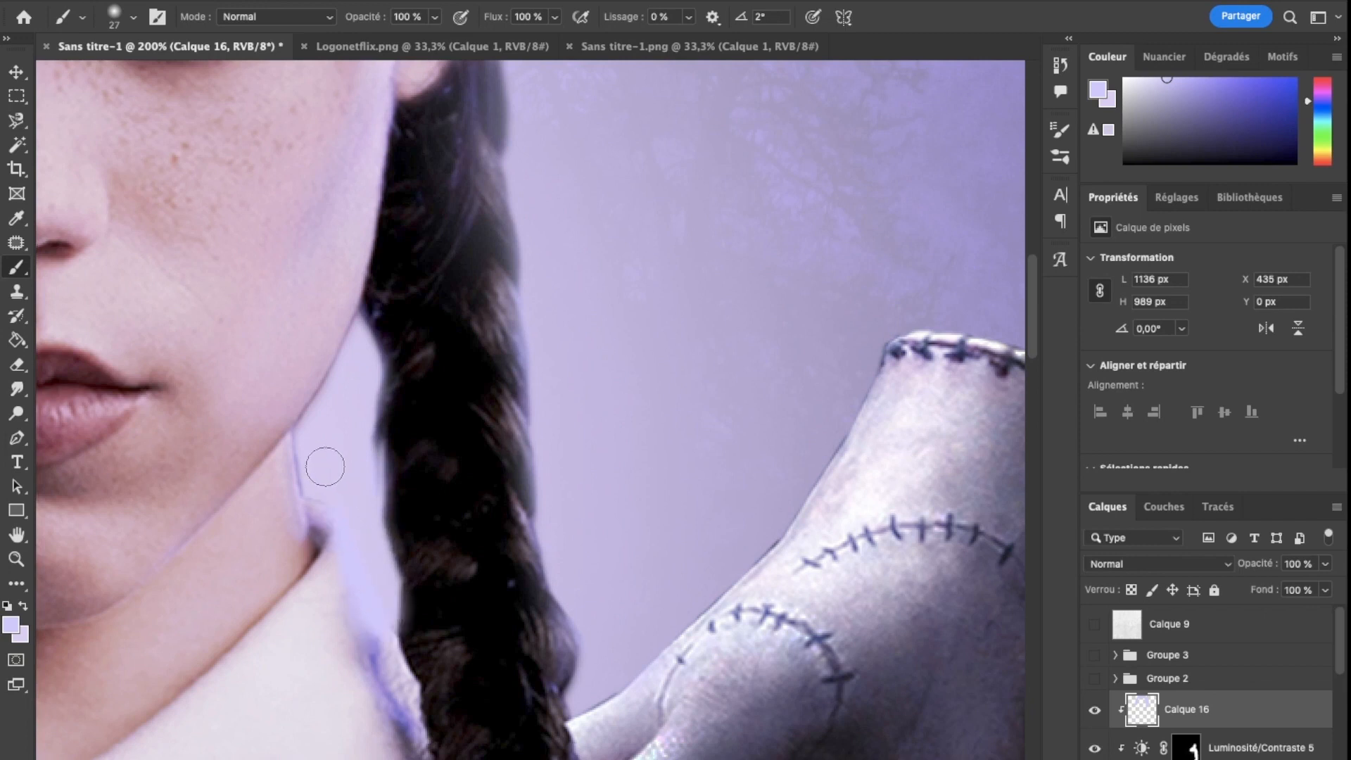
left_click_drag(324, 401, 365, 319)
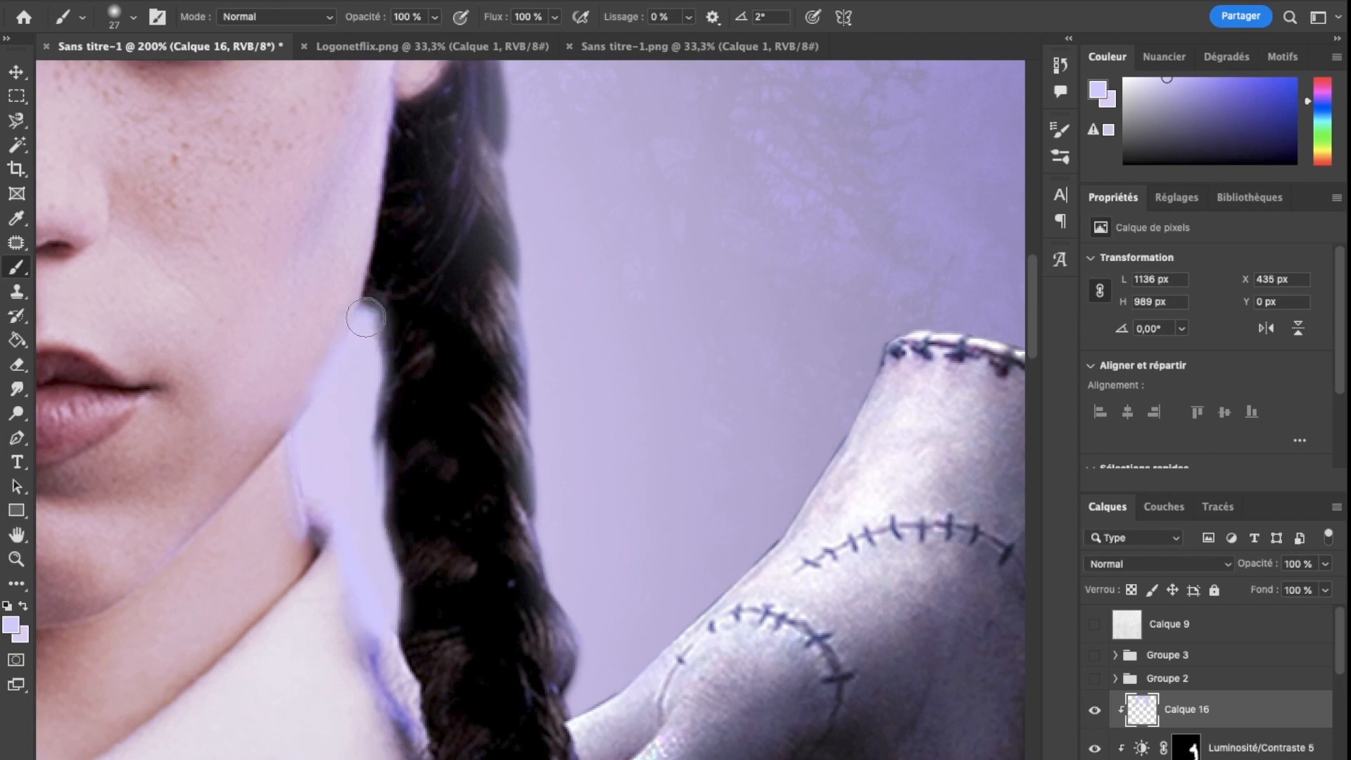
key("ctrl+z")
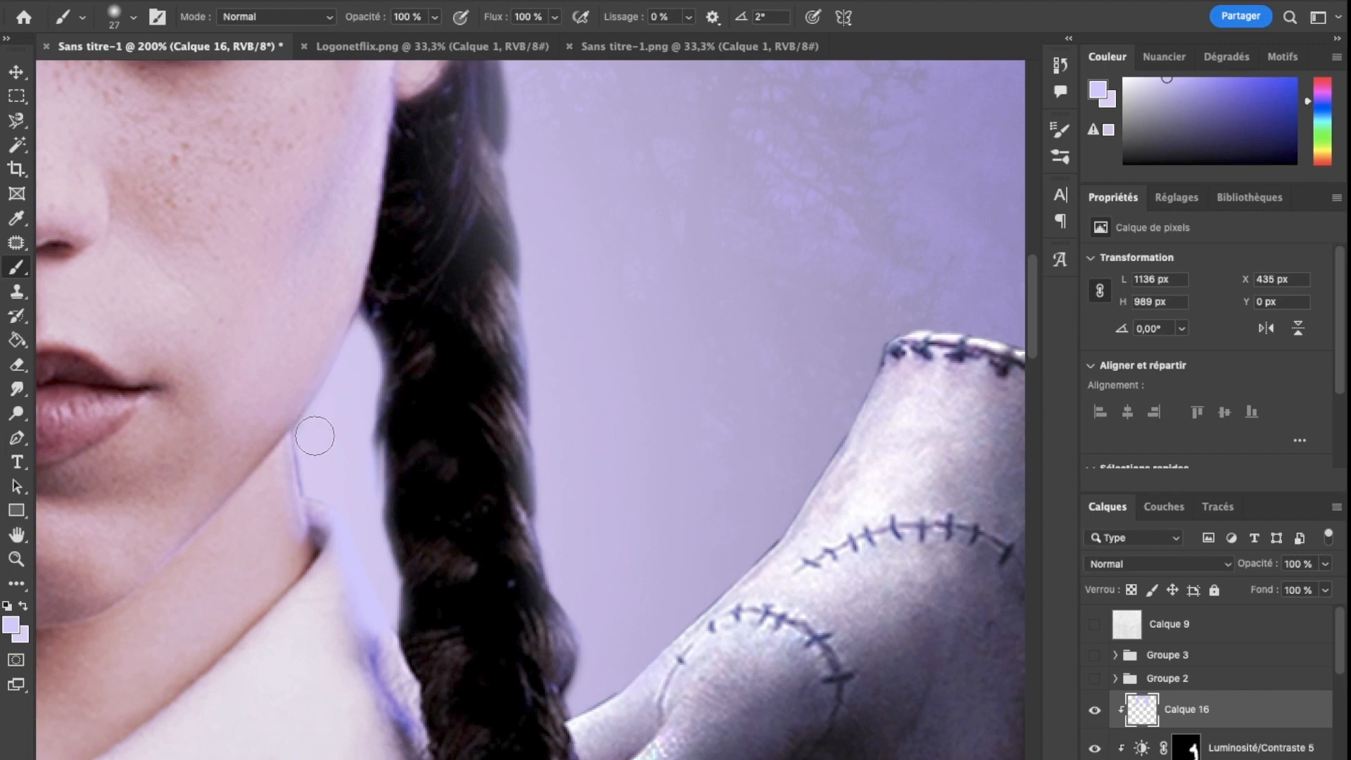
left_click_drag(351, 489, 473, 413)
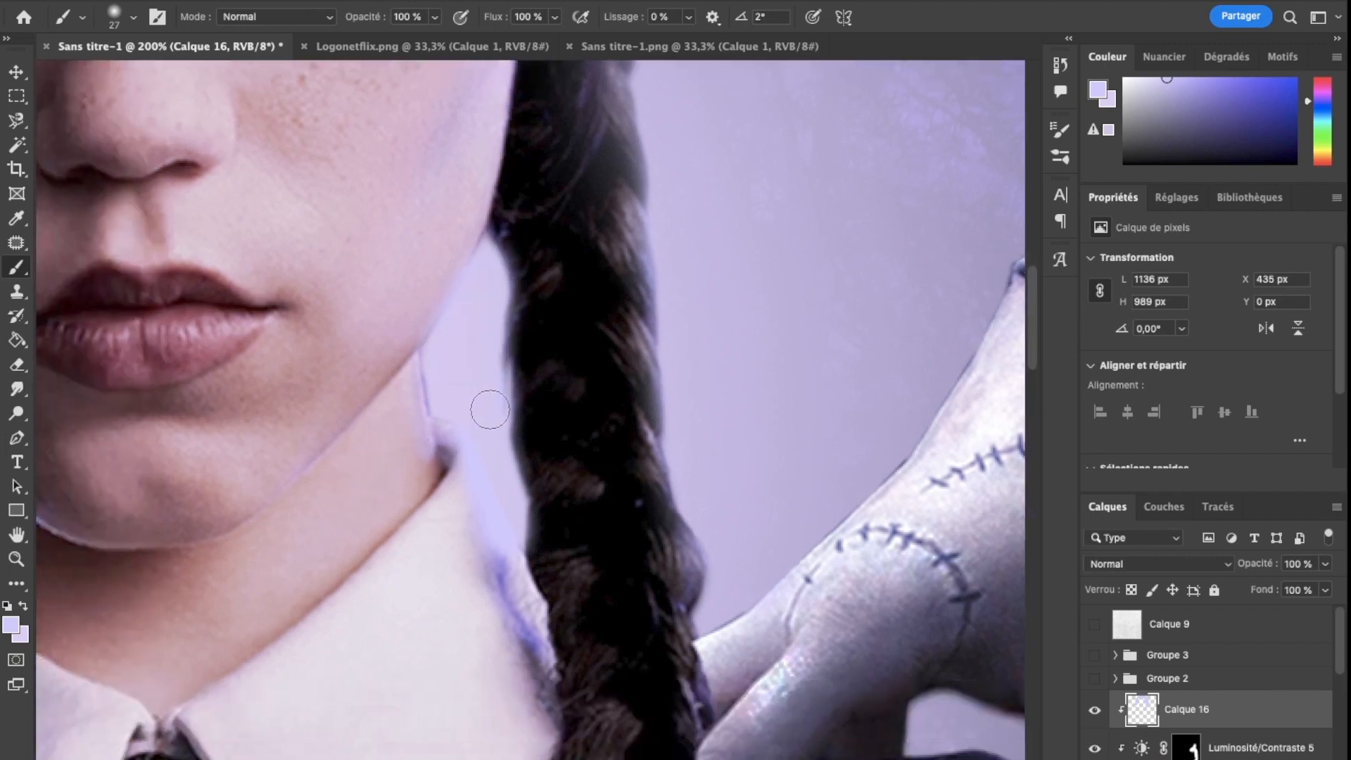
left_click_drag(501, 509, 515, 591)
key("ctrl+z")
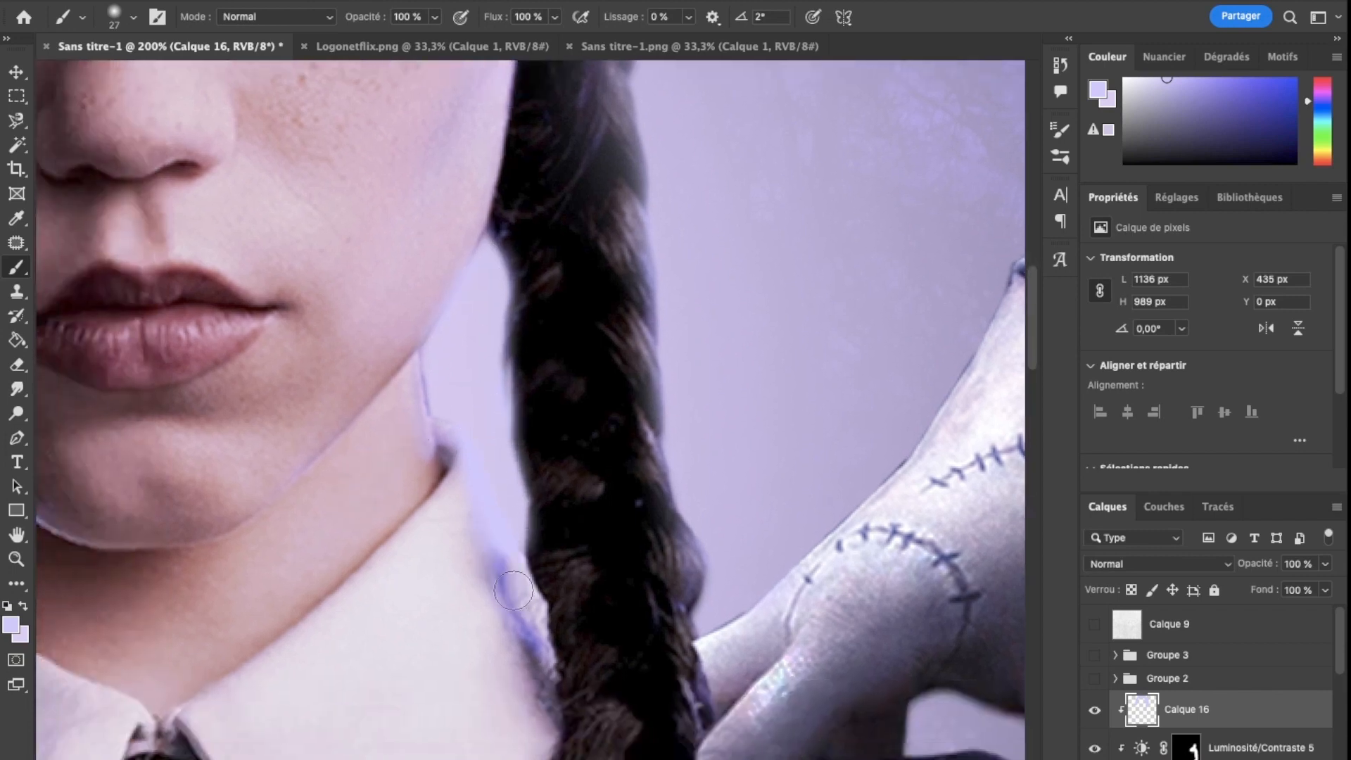
Paint lavender in the gap between the jaw and the opposite braid with a soft 39 px brush at 40% opacity.
key("super+minus")
scroll(499, 477, "left", 5)
key("super+plus")
scroll(499, 477, "left", 10)
key("super+plus")
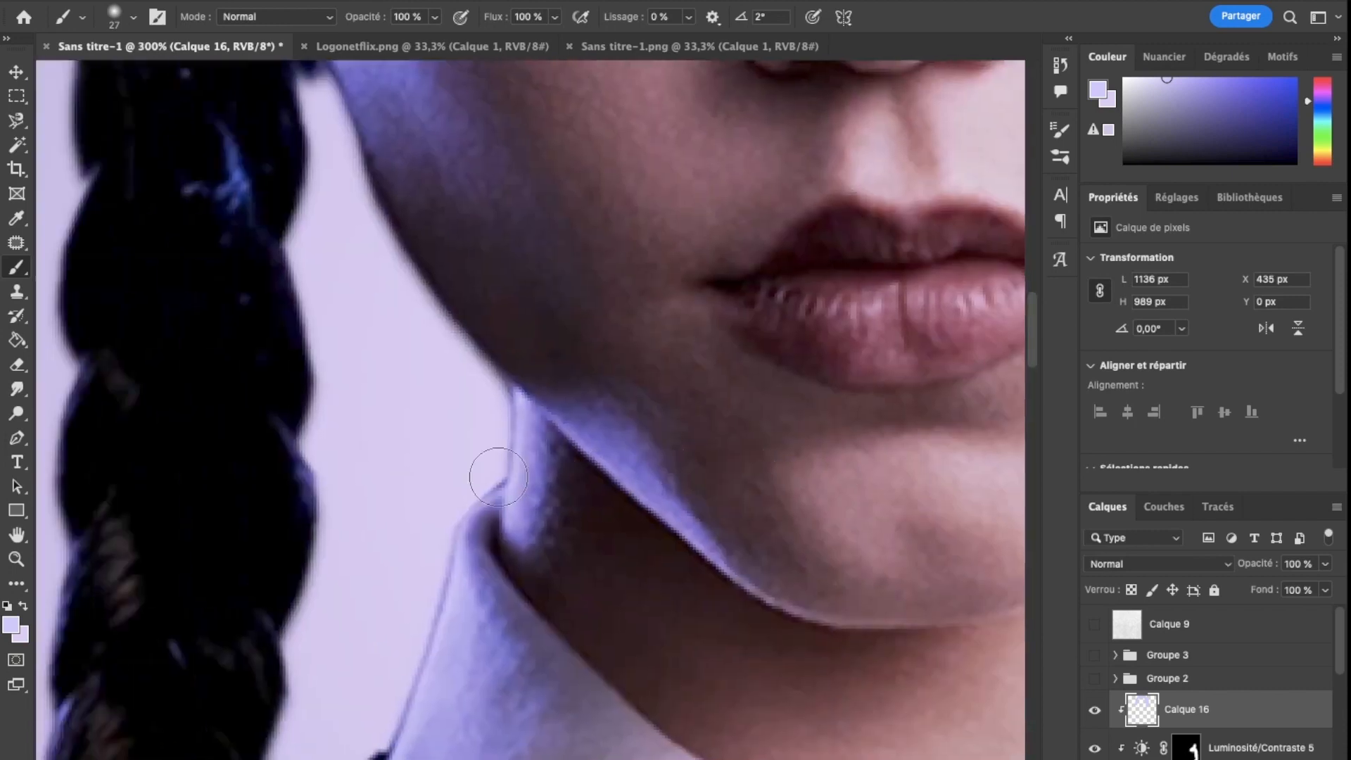
mouse_move(464, 394)
left_mouse_down()
mouse_move(340, 226)
mouse_move(322, 157)
mouse_move(361, 250)
left_mouse_up()
scroll(387, 317, "up", 2)
right_click(362, 285)
left_click_drag(484, 328, 505, 329)
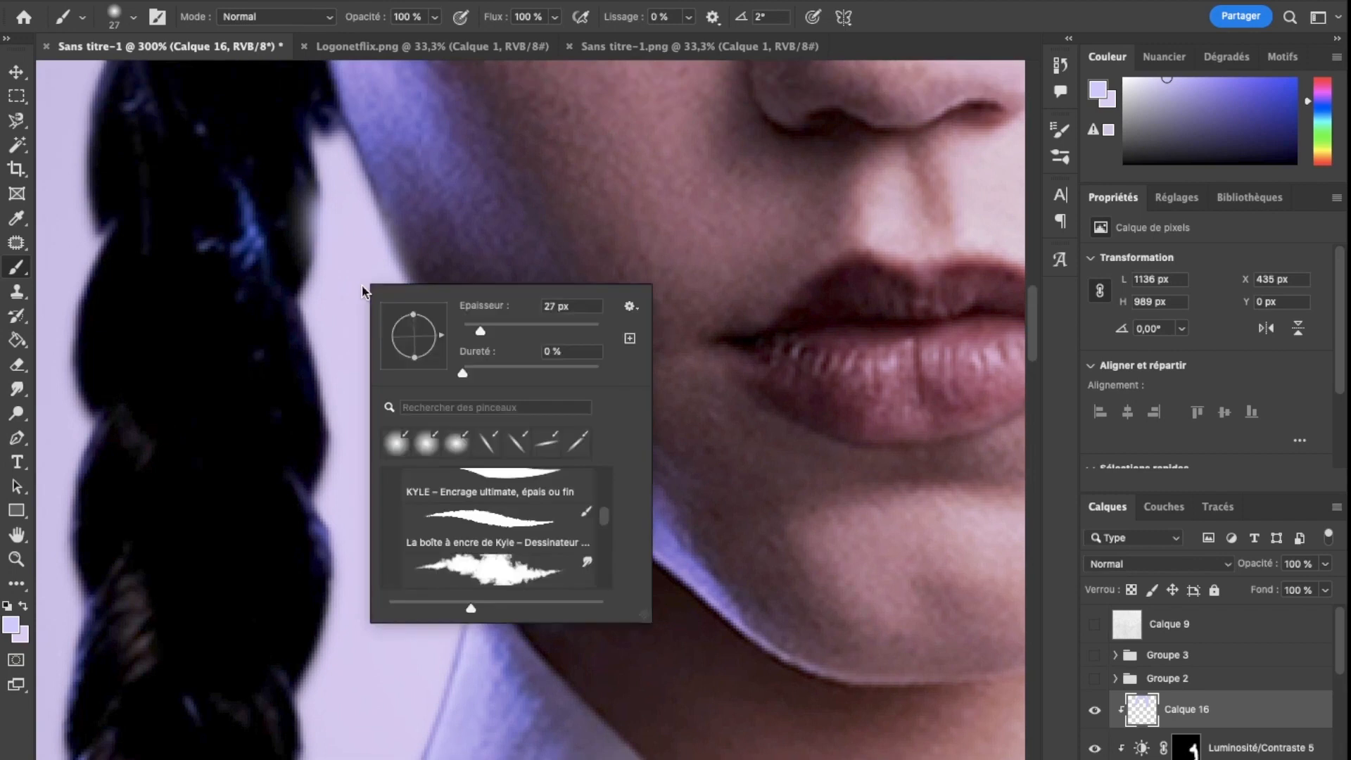
left_click(406, 16)
type("40")
right_click(357, 313)
mouse_move(346, 285)
left_mouse_down()
mouse_move(337, 257)
mouse_move(364, 449)
mouse_move(350, 337)
mouse_move(365, 364)
mouse_move(342, 716)
mouse_move(320, 531)
mouse_move(323, 596)
mouse_move(299, 663)
mouse_move(303, 591)
mouse_move(336, 625)
mouse_move(387, 525)
mouse_move(359, 608)
mouse_move(478, 329)
mouse_move(428, 202)
mouse_move(356, 79)
left_mouse_up()
Refine the lavender light between the cheek and the opposite braid's inner edge with a soft 23 px brush.
scroll(352, 655, "down", 5)
scroll(356, 79, "up", 4)
scroll(356, 78, "up", 3)
right_click(407, 243)
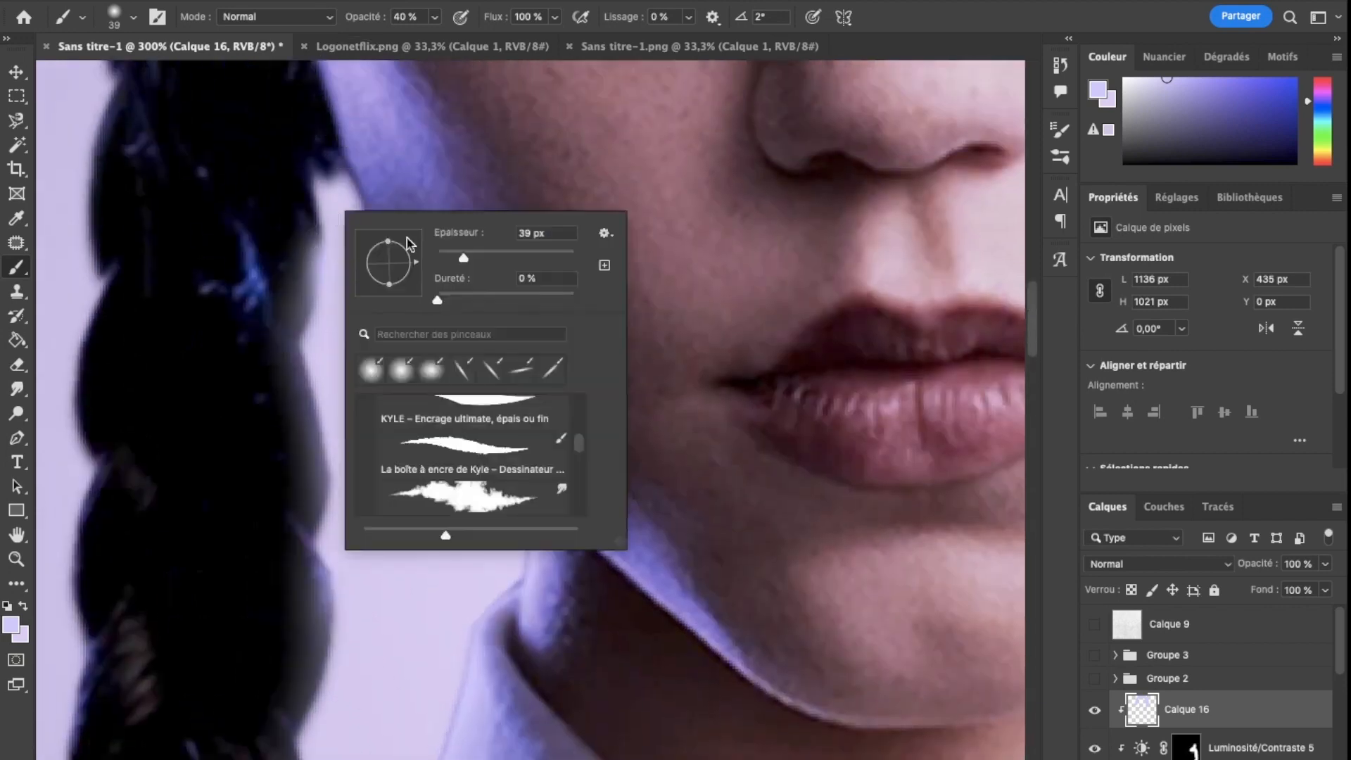
left_click_drag(328, 190, 369, 303)
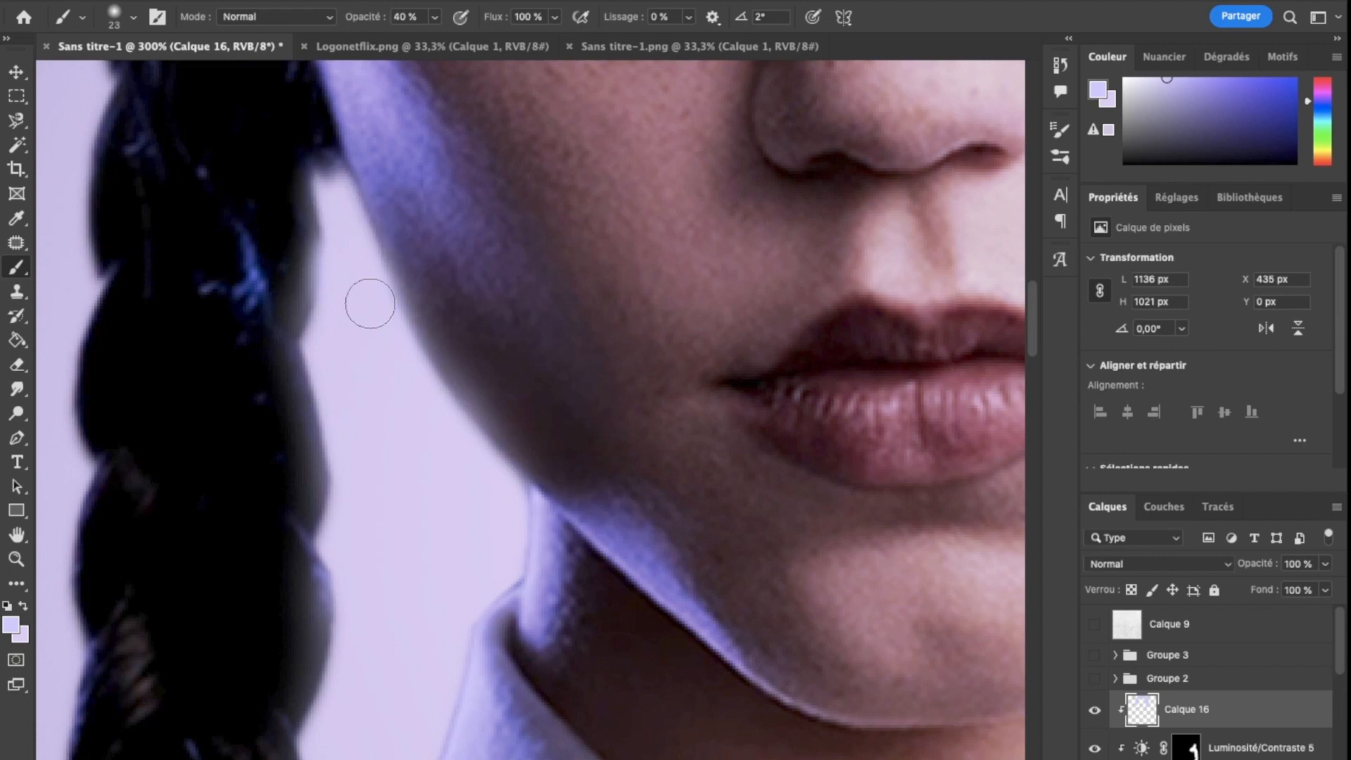
Paint a lavender haze over the shoulder beside the opposite braid with a soft 76 px brush, undoing and redoing the shoulder stroke.
key("super+minus")
key("super+minus")
key("super+minus")
key("super+plus")
key("super+plus")
key("super+plus")
right_click(370, 306)
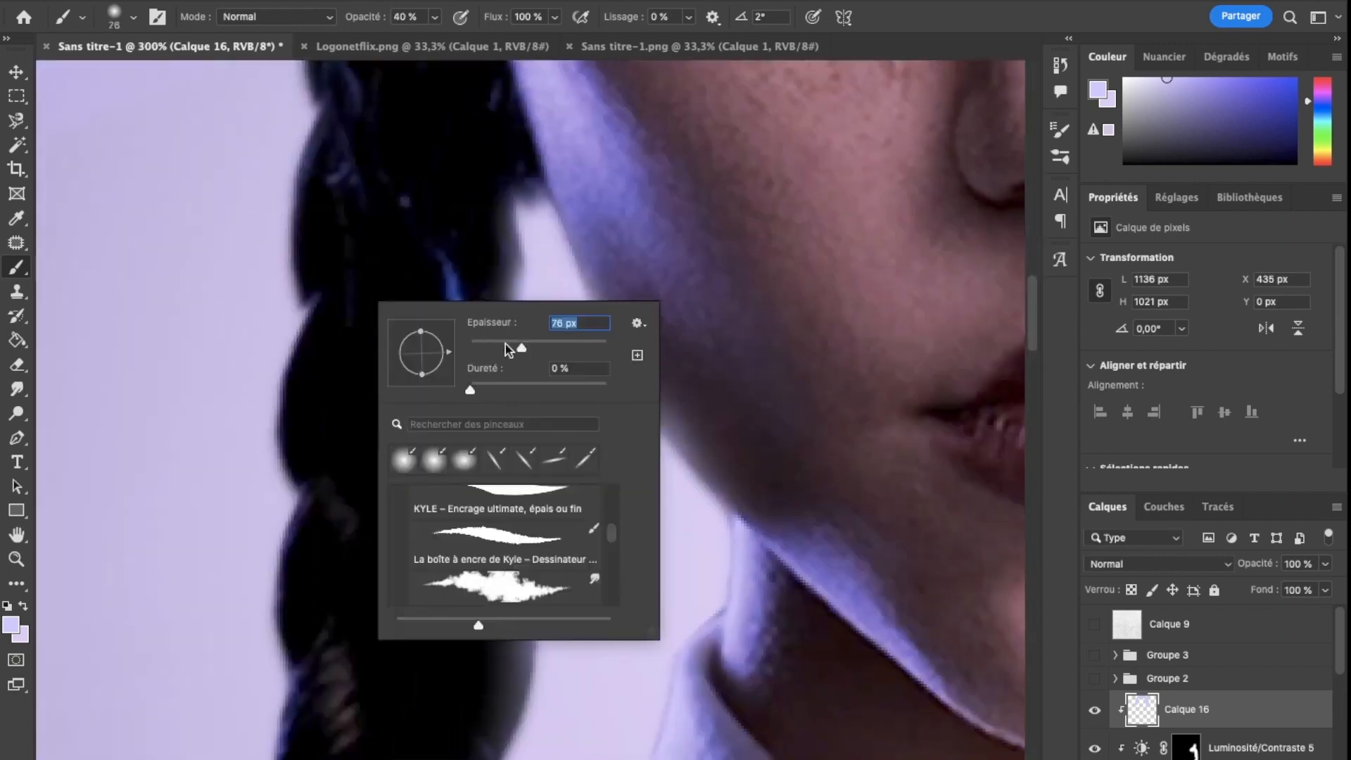
scroll(263, 208, "up", 10)
key("super+minus")
key("super+minus")
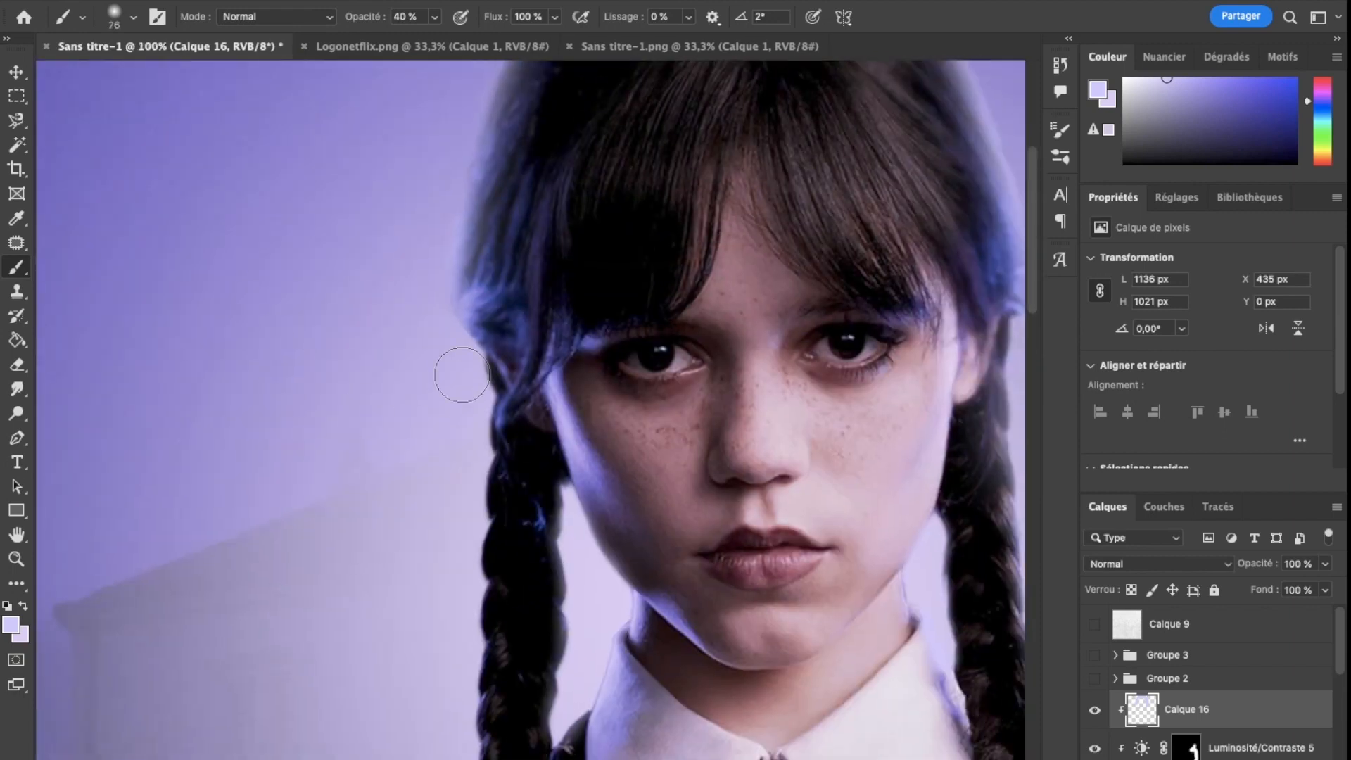
scroll(437, 588, "down", 3)
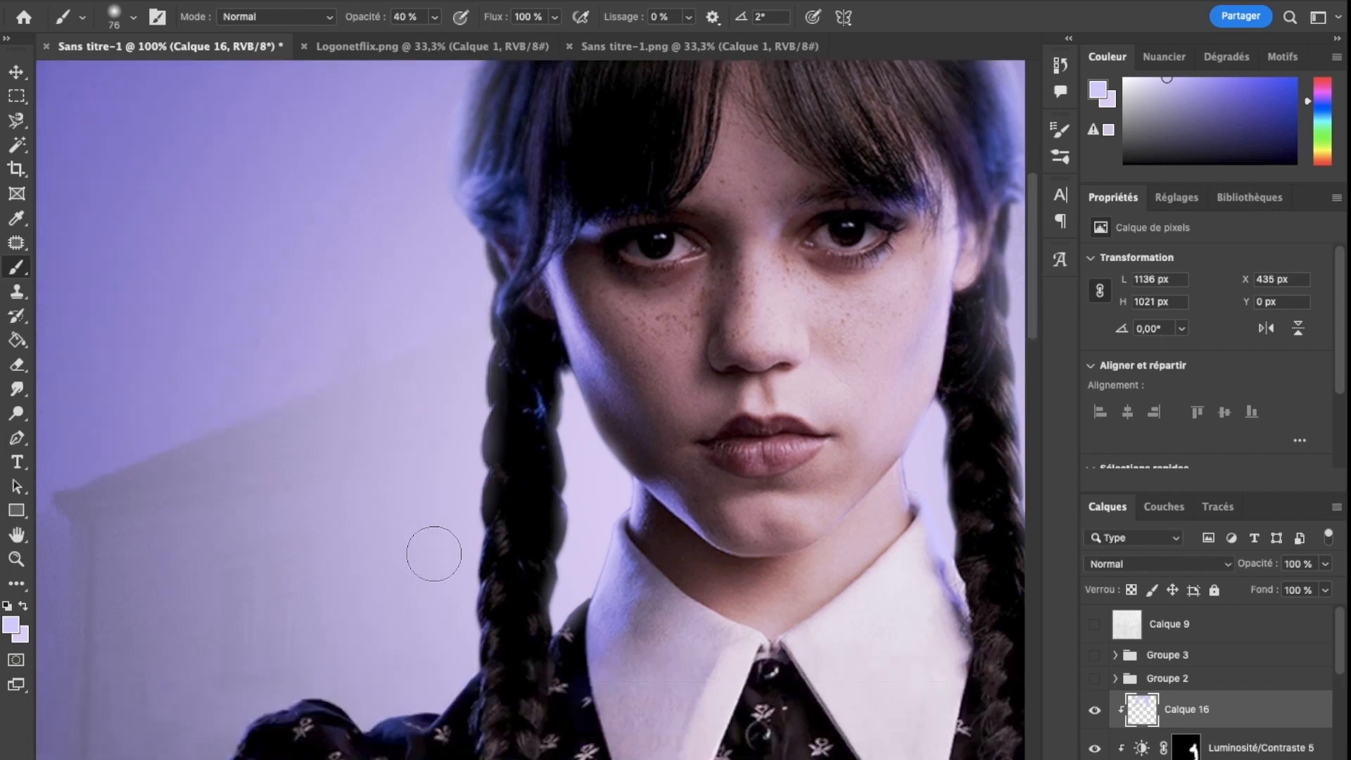
mouse_move(444, 669)
left_mouse_down()
mouse_move(357, 702)
mouse_move(294, 685)
left_mouse_up()
key("super+z")
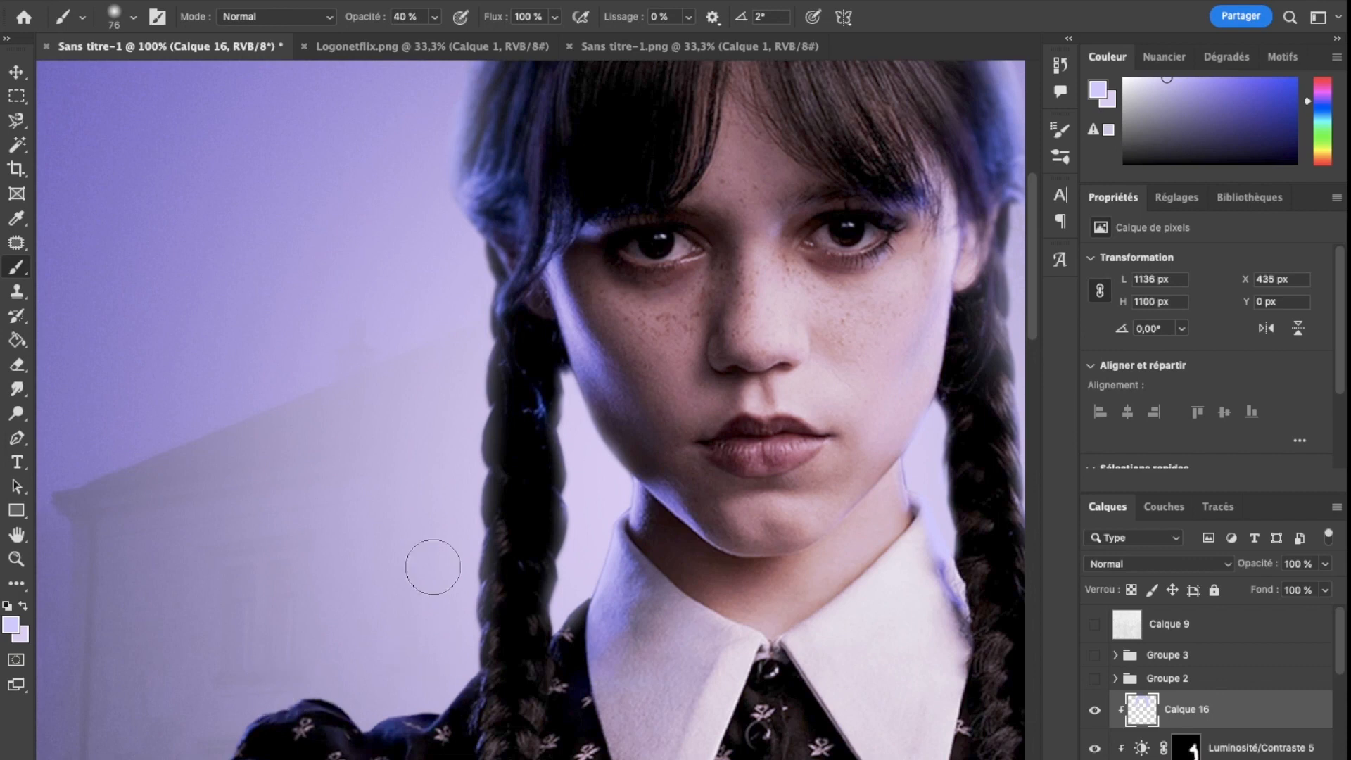
mouse_move(441, 670)
left_mouse_down()
mouse_move(384, 697)
mouse_move(343, 689)
left_mouse_up()
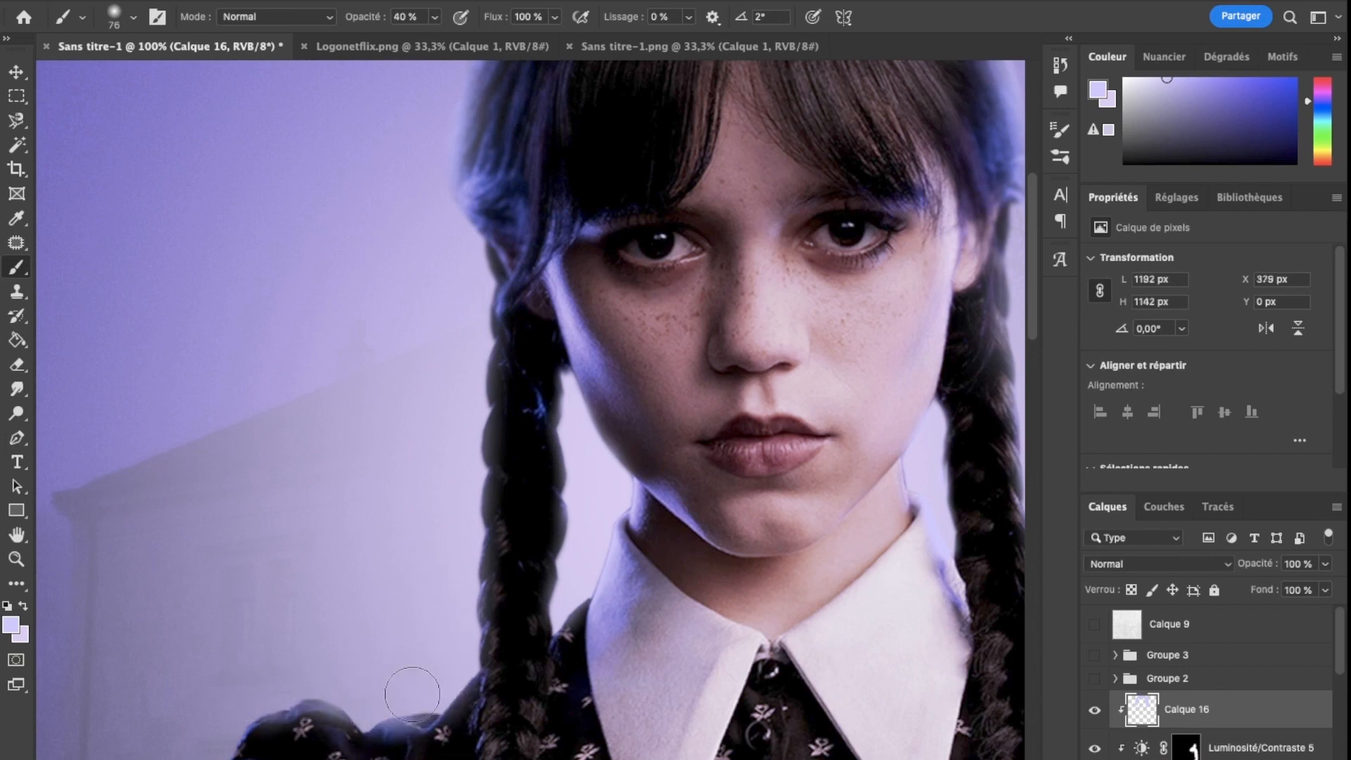
Paint faint lavender light over the severed hand's edges with the soft 76 px brush at 40% opacity.
key("super+minus")
key("super+minus")
scroll(802, 537, "right", 7)
key("super+plus")
key("super+plus")
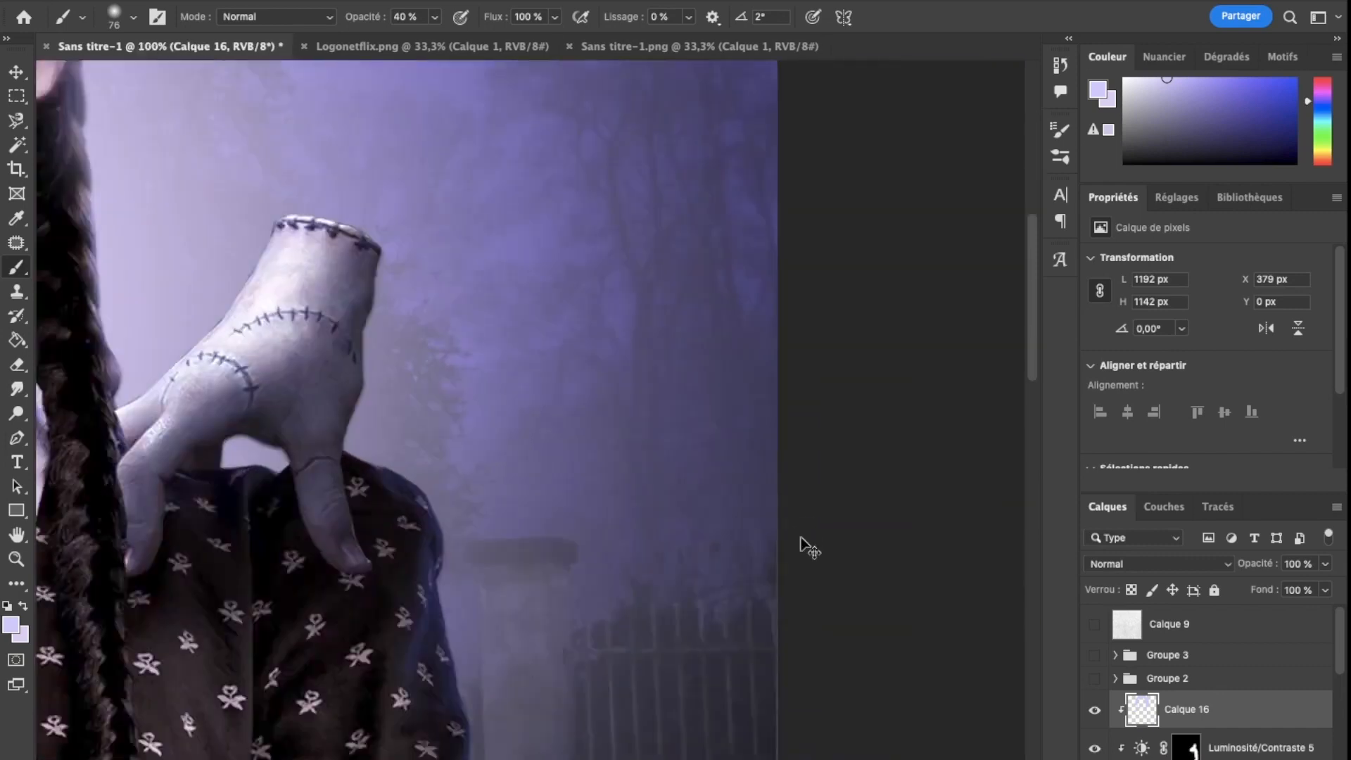
key("super+plus")
scroll(305, 431, "left", 4)
scroll(373, 331, "up", 5)
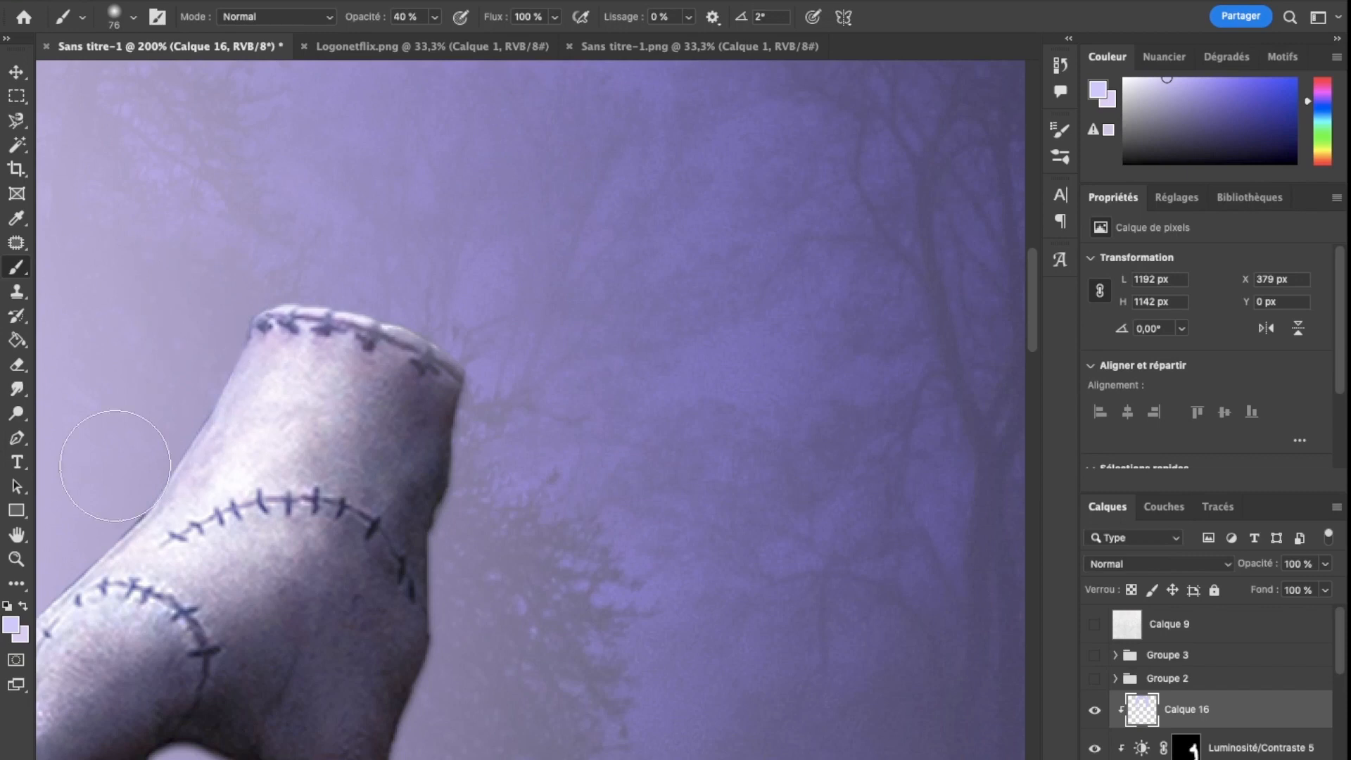
scroll(216, 366, "left", 5)
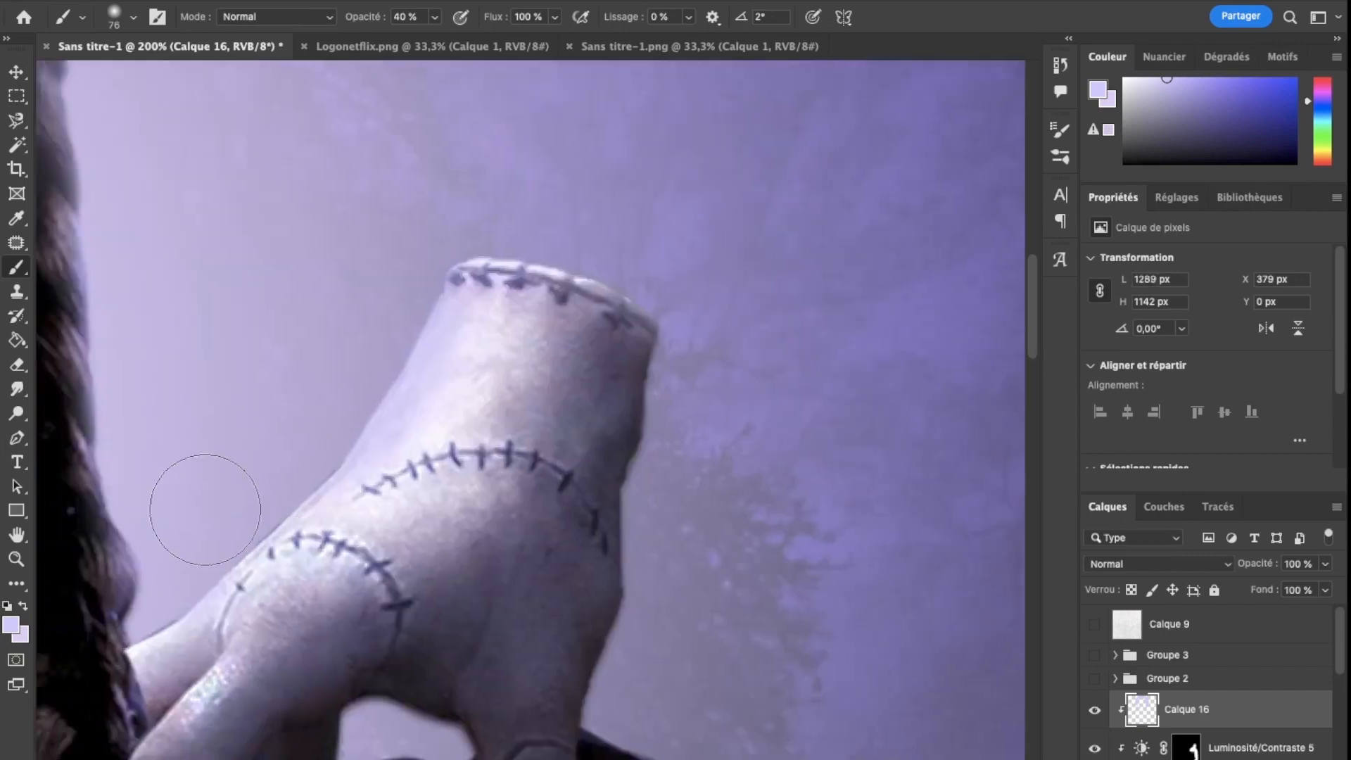
Flatten the soft brush into a 45 px ellipse angled at 132° and add a new clipped layer.
key("super+minus")
key("super+minus")
key("super+plus")
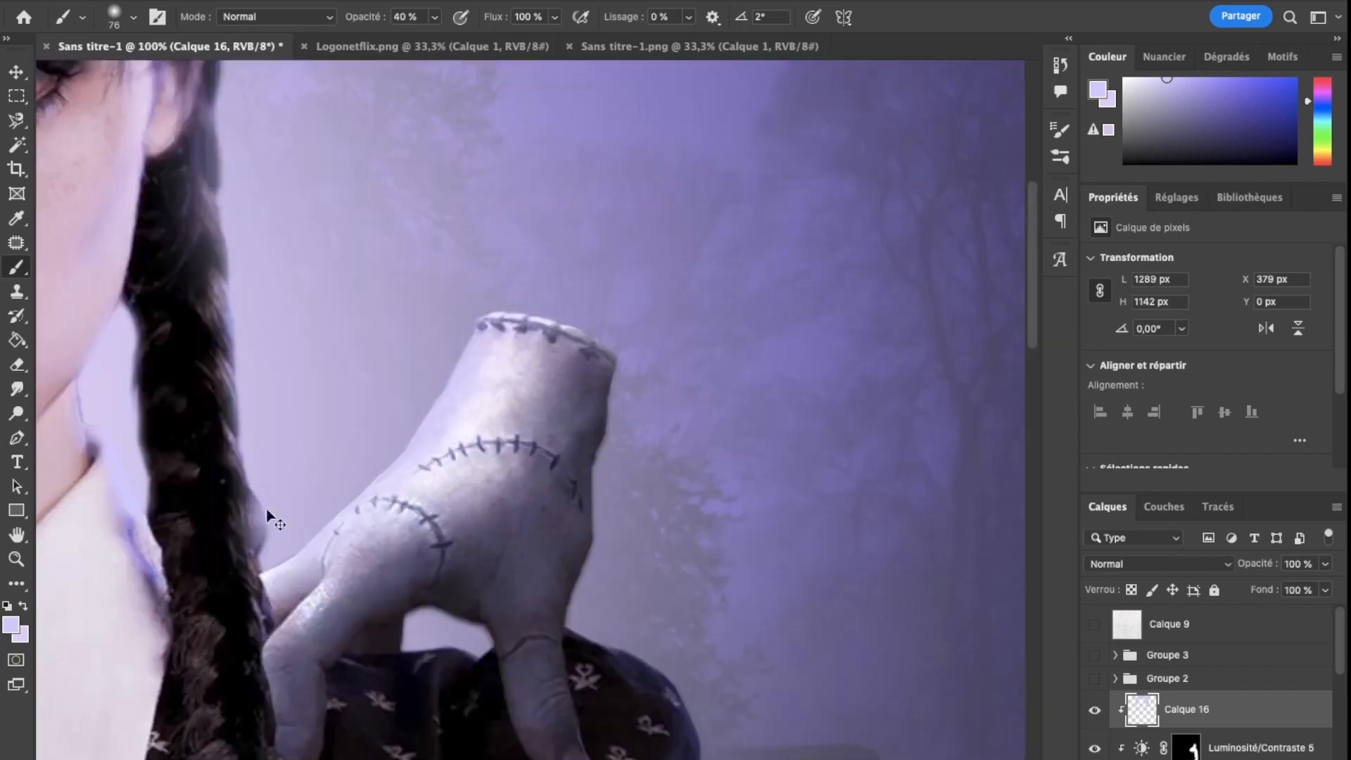
key("super+plus")
scroll(266, 509, "left", 8)
right_click(266, 509)
left_click_drag(398, 504, 318, 514)
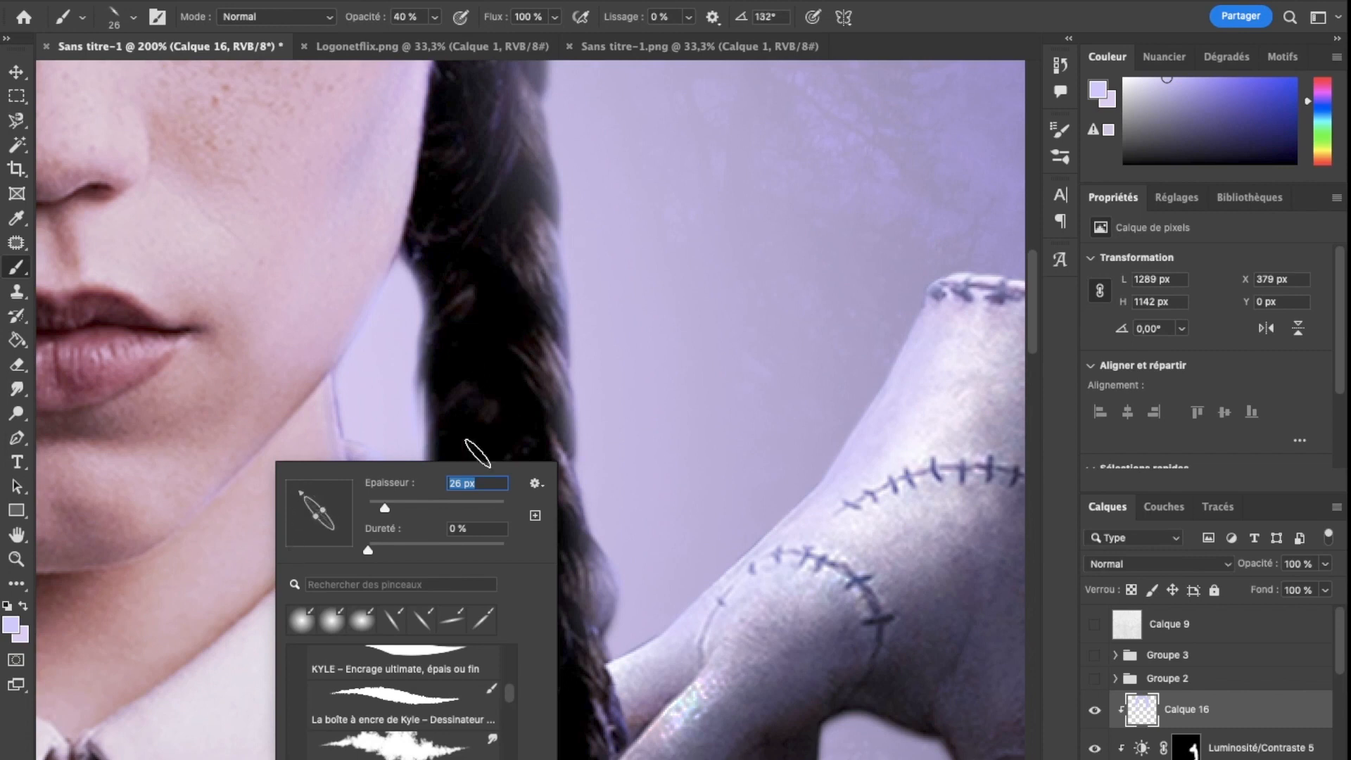
left_click(529, 283)
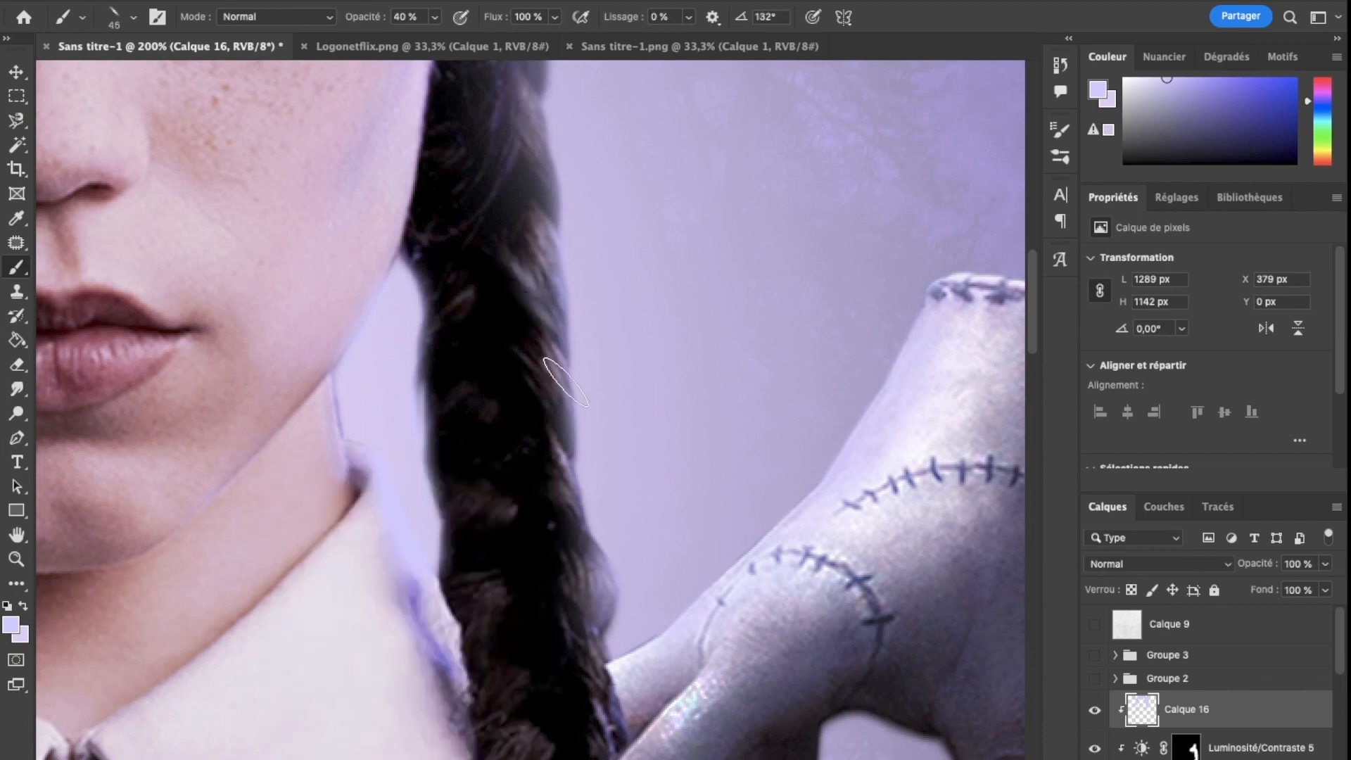
key("alt+shift+super+n")
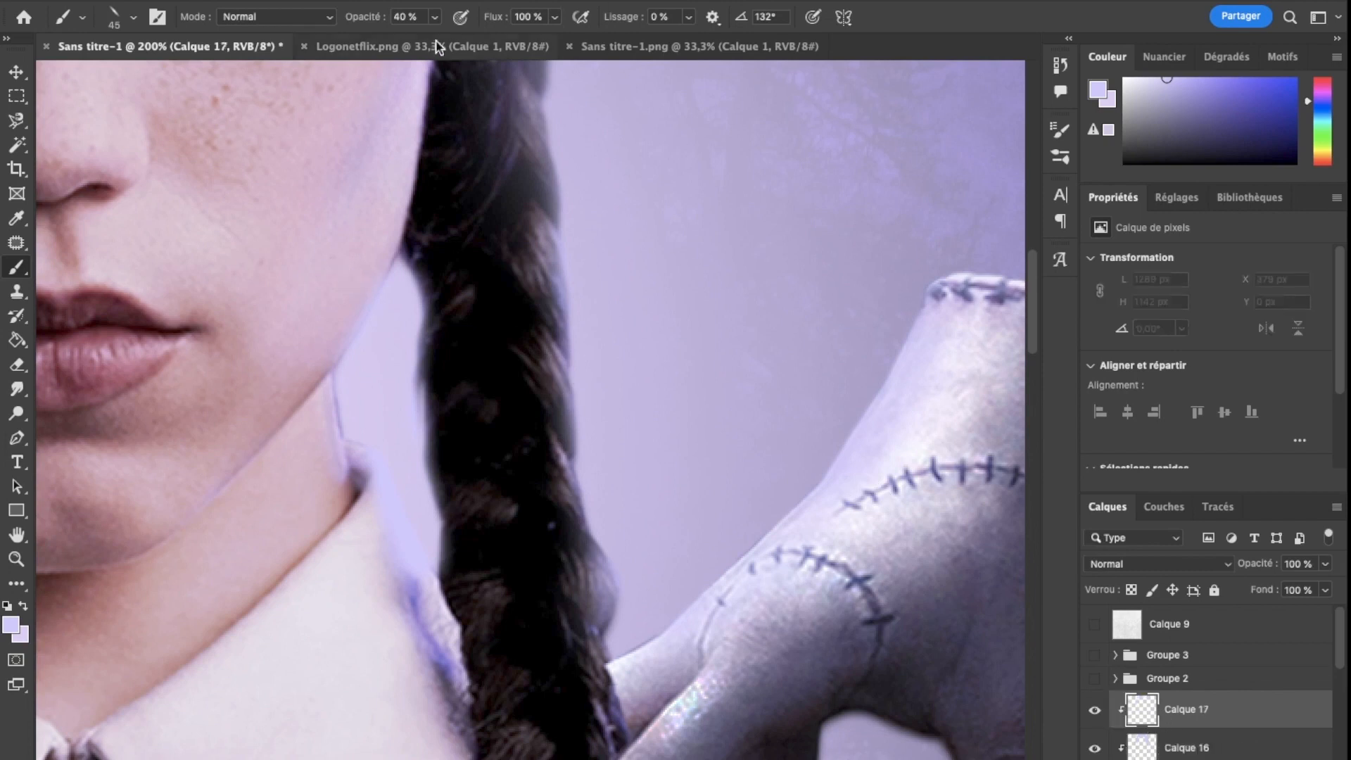
Stamp lavender highlights at 100% opacity on the outer strands of the braid beside the severed hand.
left_click(536, 297)
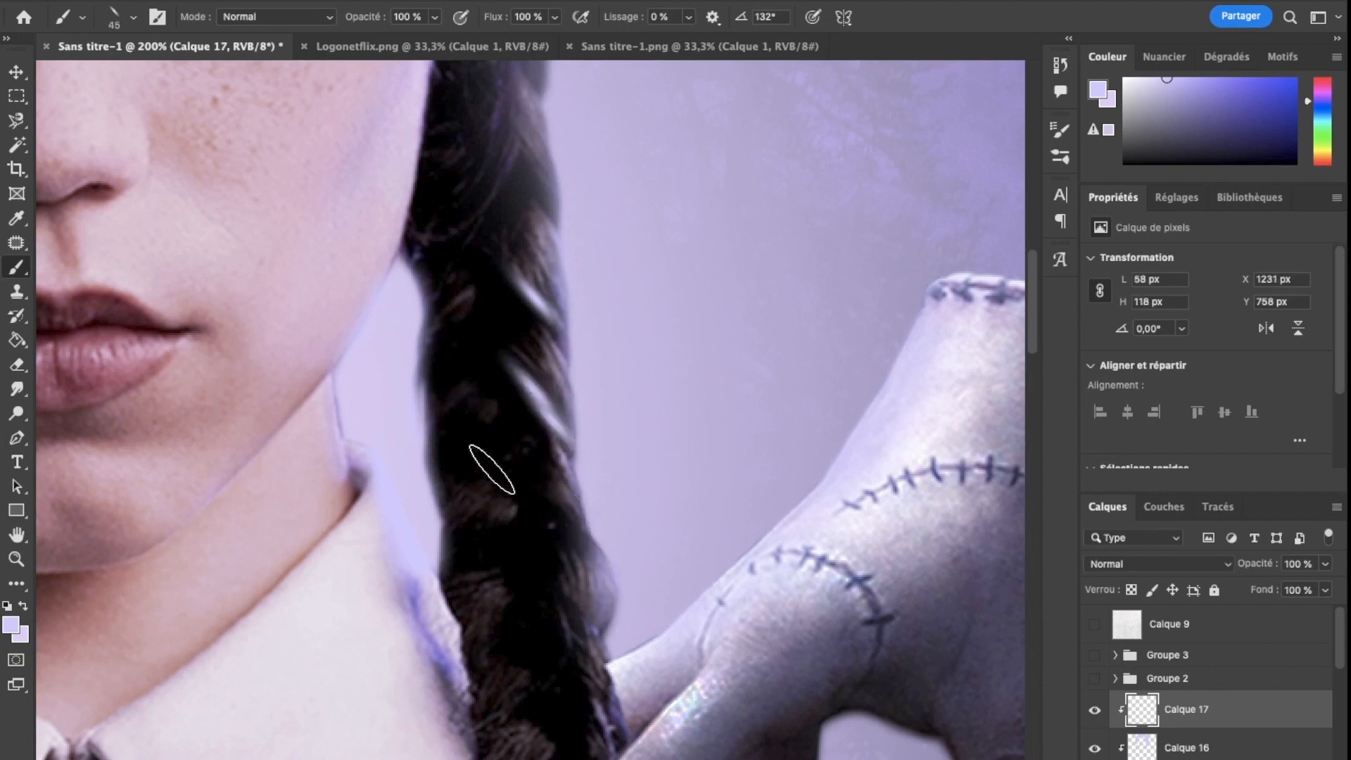
left_click(555, 517)
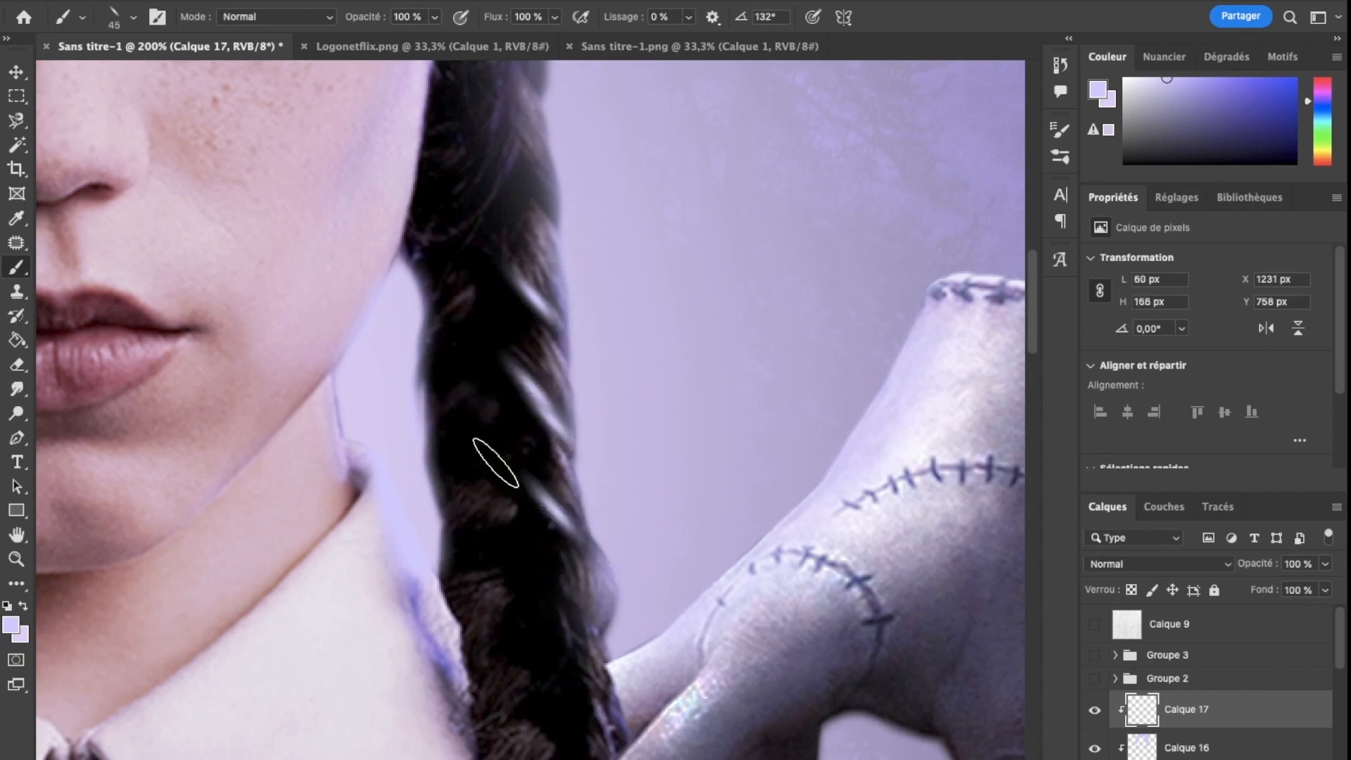
scroll(582, 603, "down", 1)
left_click(540, 556)
Rotate the elliptical brush to 59° and stamp highlights on the face-side strands of the same braid.
right_click(482, 570)
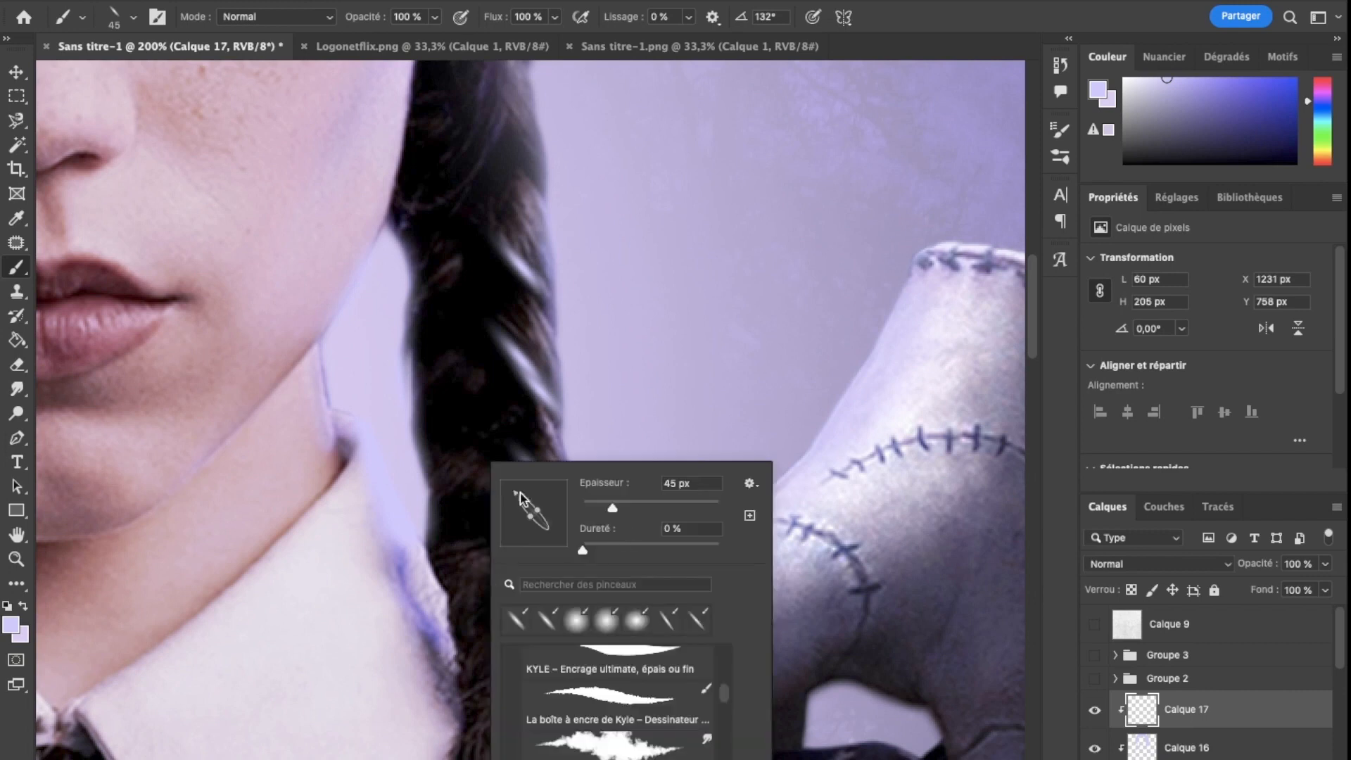
left_click(461, 443)
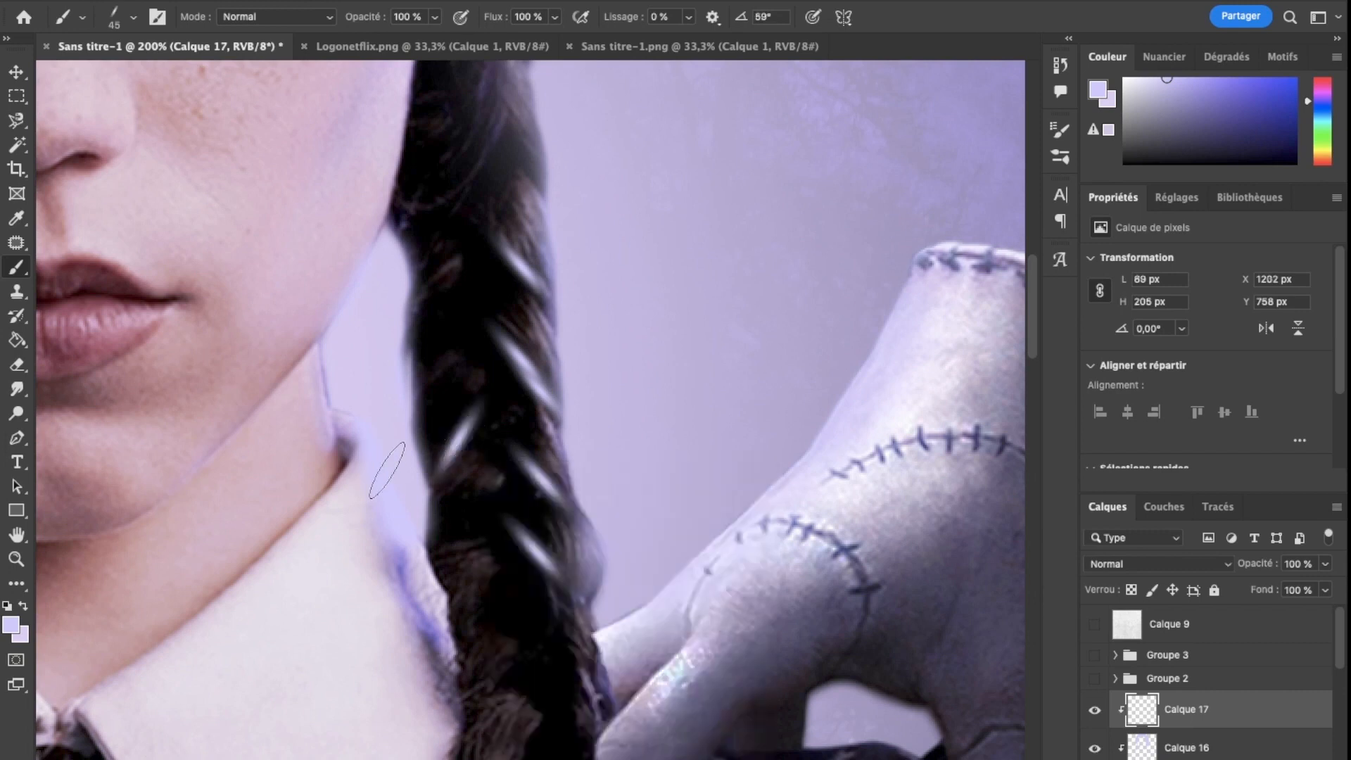
left_click(455, 550)
left_click(437, 342)
scroll(399, 476, "down", 3)
left_click(474, 492)
Rotate the elliptical brush to 125° and stamp another highlight near the top of the hand-side braid.
key("super+minus")
key("super+minus")
key("super+minus")
key("super+plus")
key("super+plus")
key("super+plus")
key("super+plus")
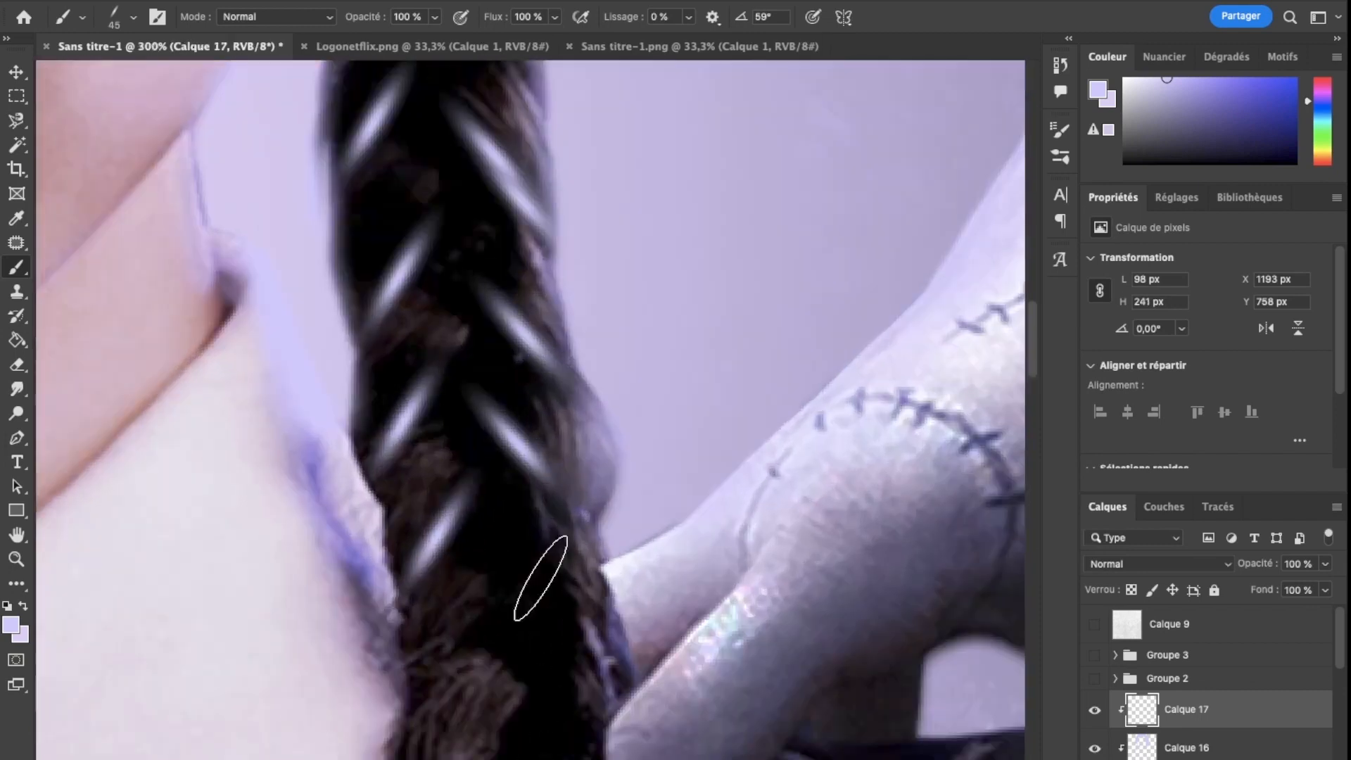
scroll(540, 579, "up", 5)
right_click(495, 280)
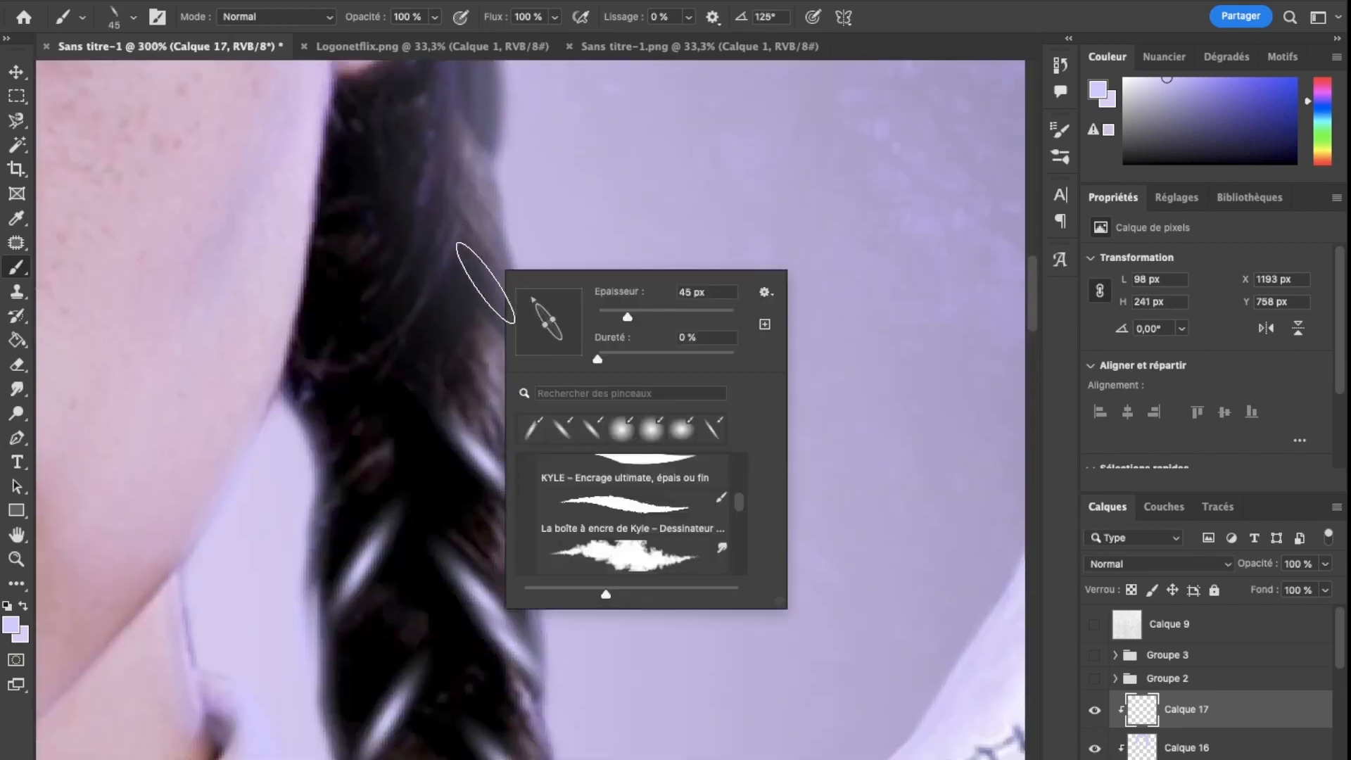
left_click(485, 283)
Rotate the elliptical brush to 65° and stamp lavender highlights on the outer strands of the braid opposite the severed hand.
key("super+minus")
key("super+minus")
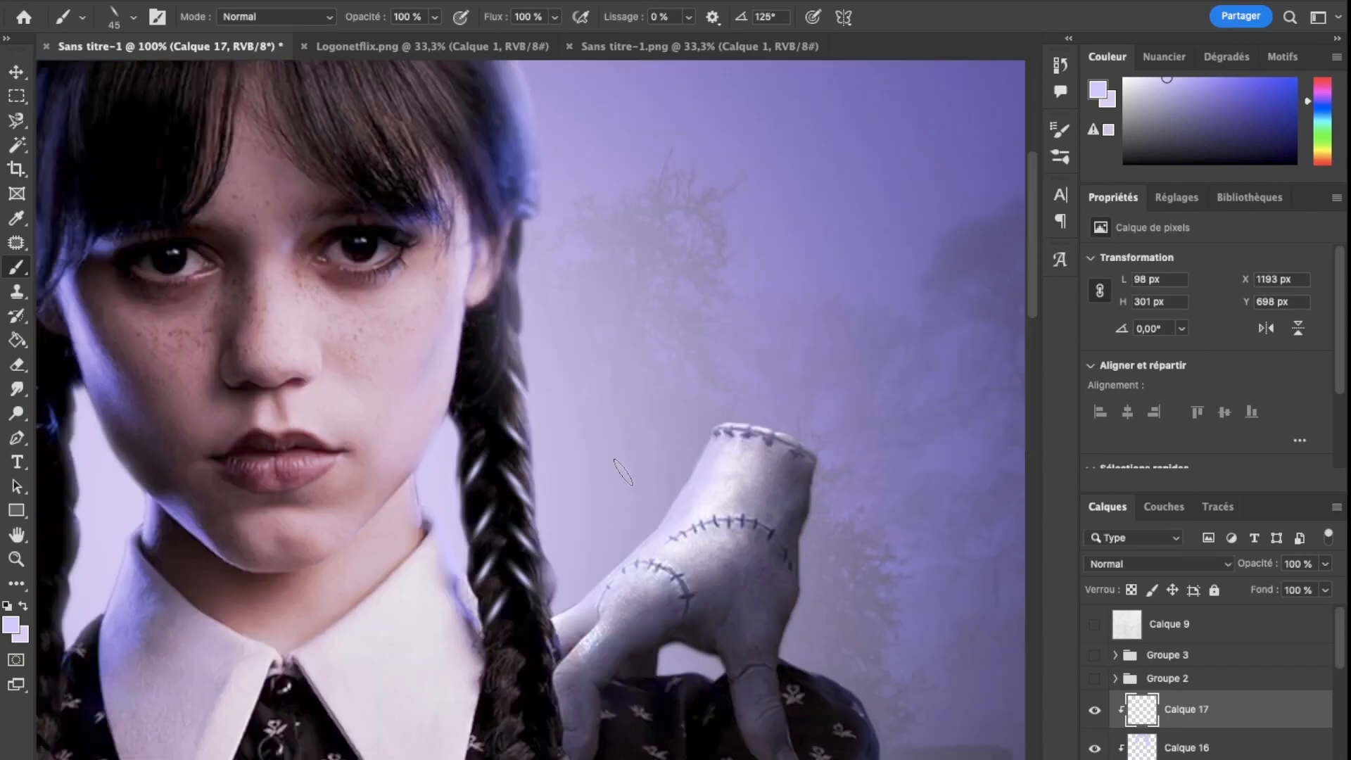
scroll(619, 470, "left", 5)
right_click(327, 469)
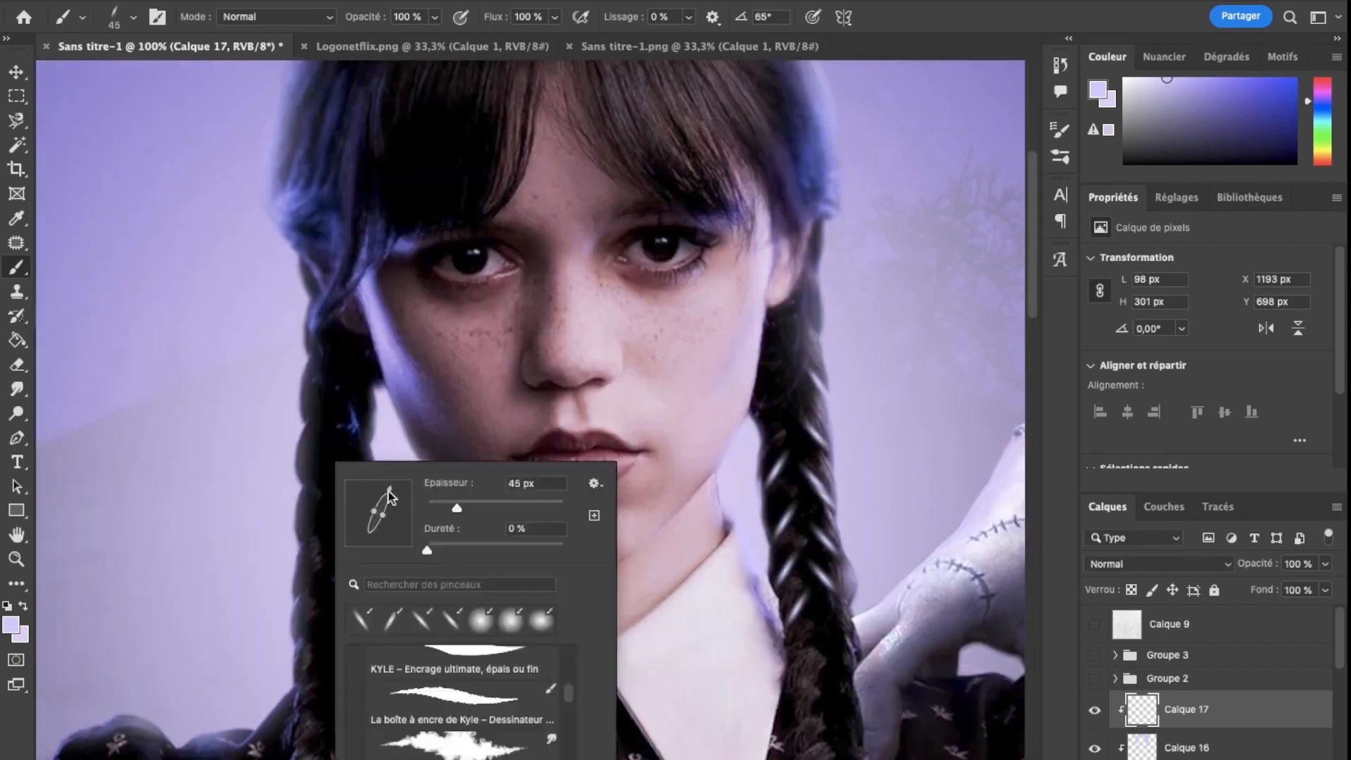
left_click(308, 432)
key("super+plus")
key("super+plus")
scroll(287, 410, "left", 5)
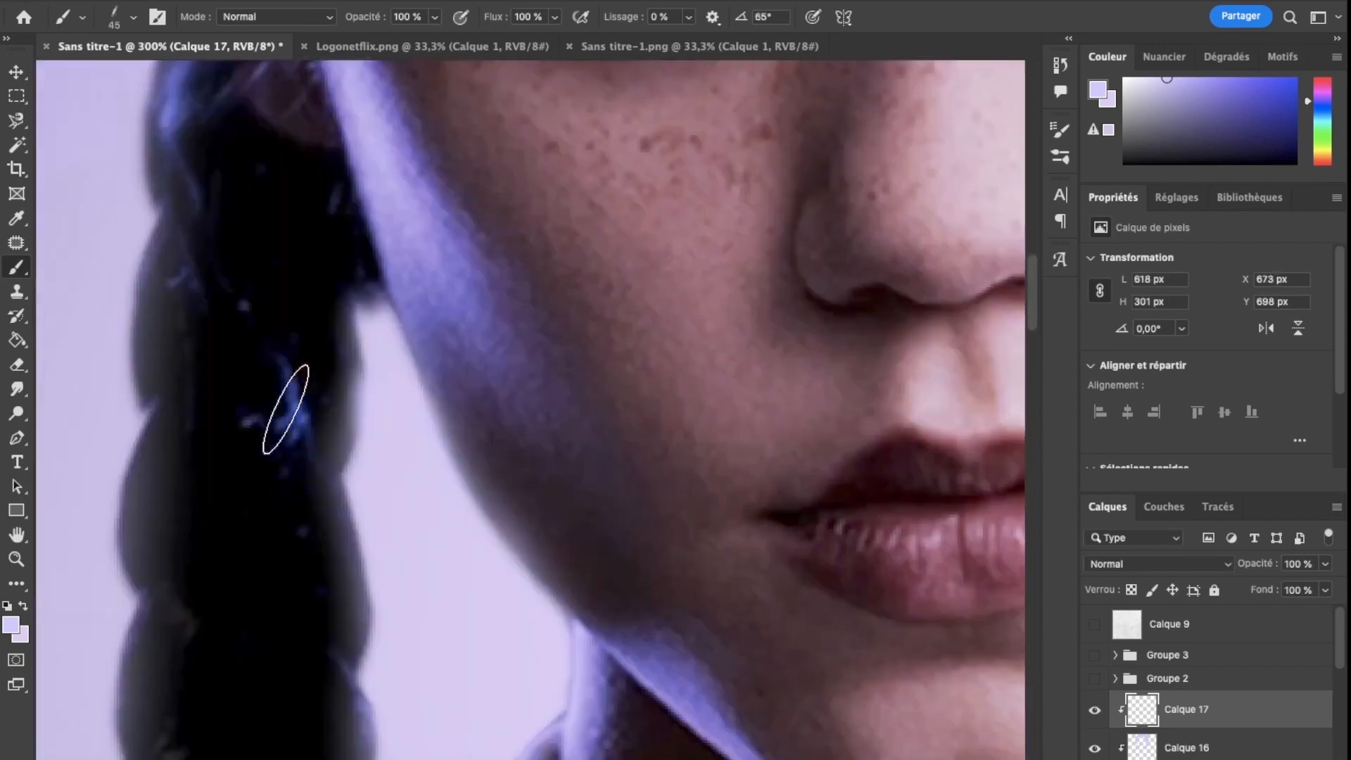
scroll(205, 542, "down", 5)
scroll(205, 542, "left", 3)
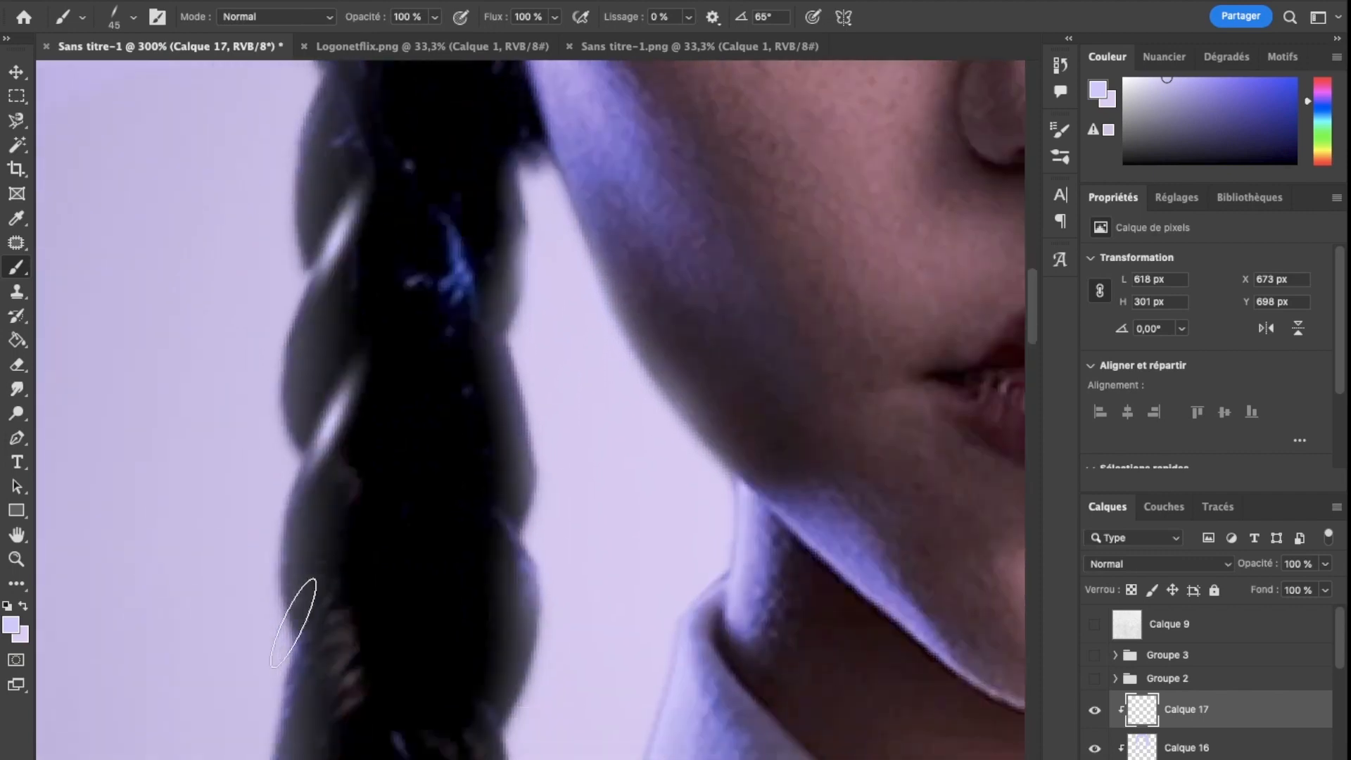
scroll(290, 725, "down", 5)
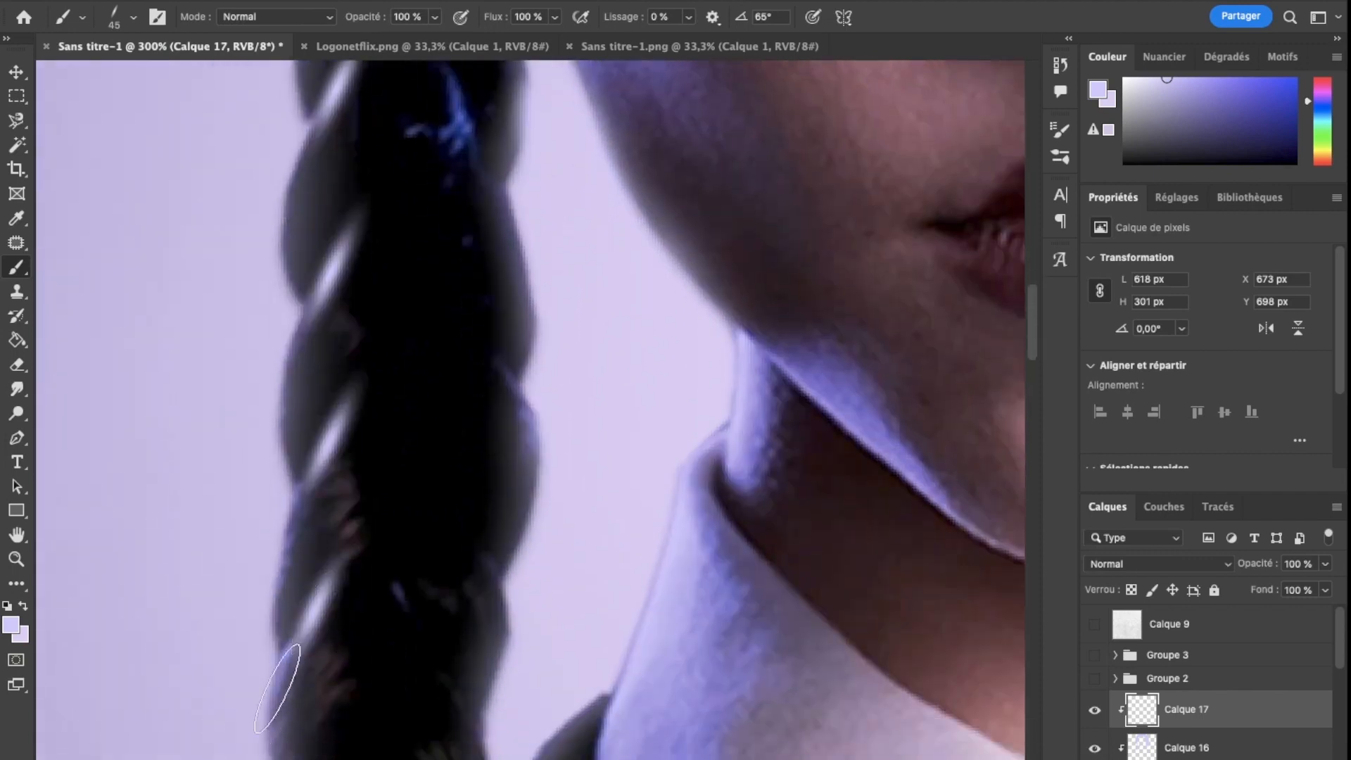
Try stamping a highlight on the lower outer strand of the same braid, and undo it.
scroll(302, 618, "down", 5)
left_click(292, 622)
mouse_move(308, 607)
left_mouse_down()
mouse_move(285, 640)
mouse_move(302, 642)
mouse_move(275, 658)
left_mouse_up()
key("super+z")
key("super+z")
key("super+z")
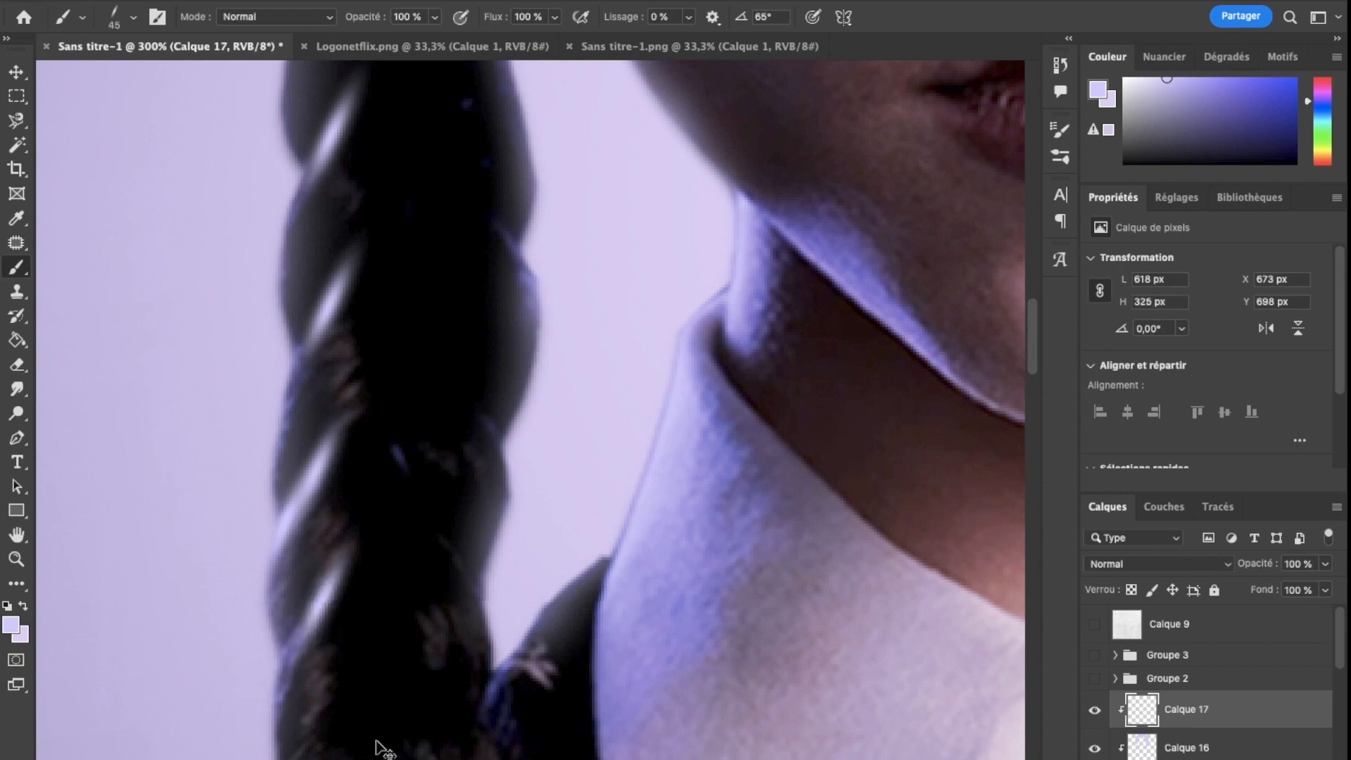
Flatten the 45 px elliptical brush further, rotate it to 55°, and stamp a thin highlight on the lower outer strand.
right_click(367, 520)
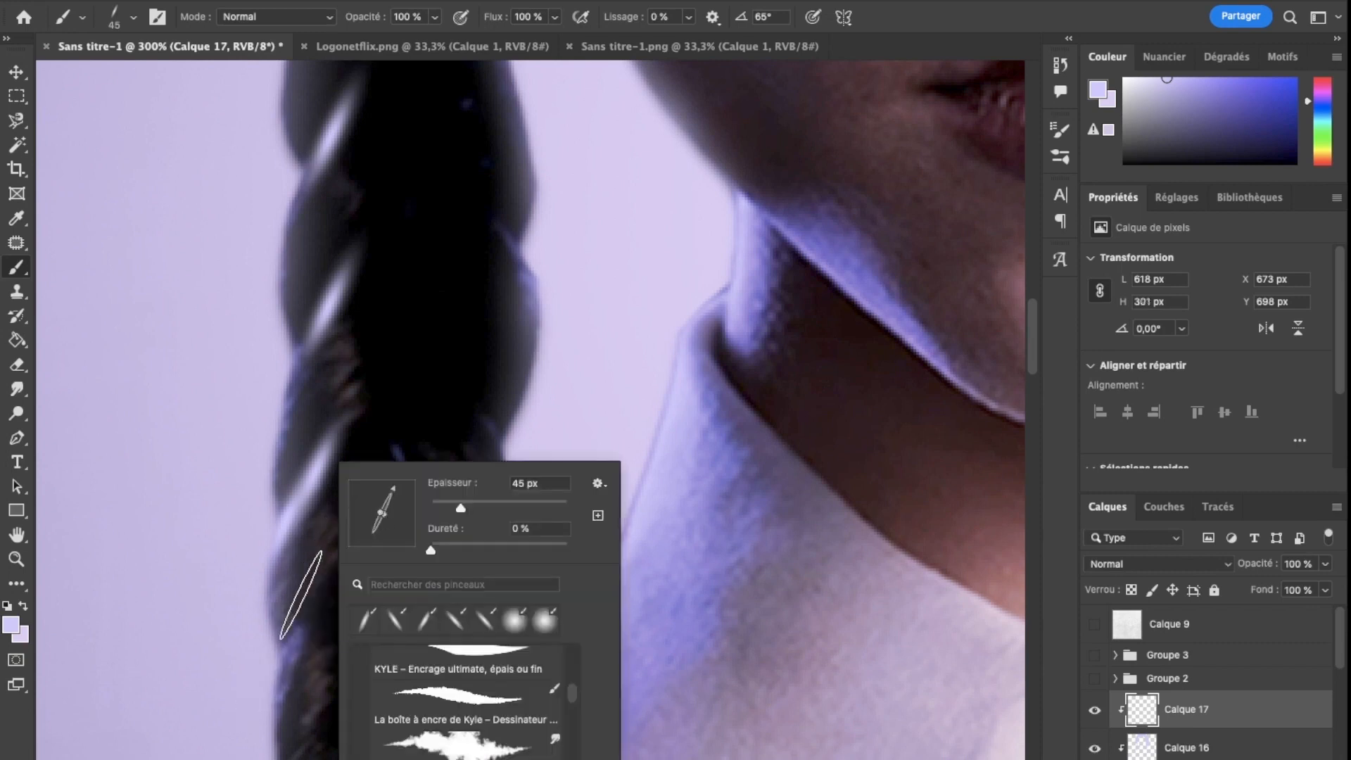
left_click(302, 630)
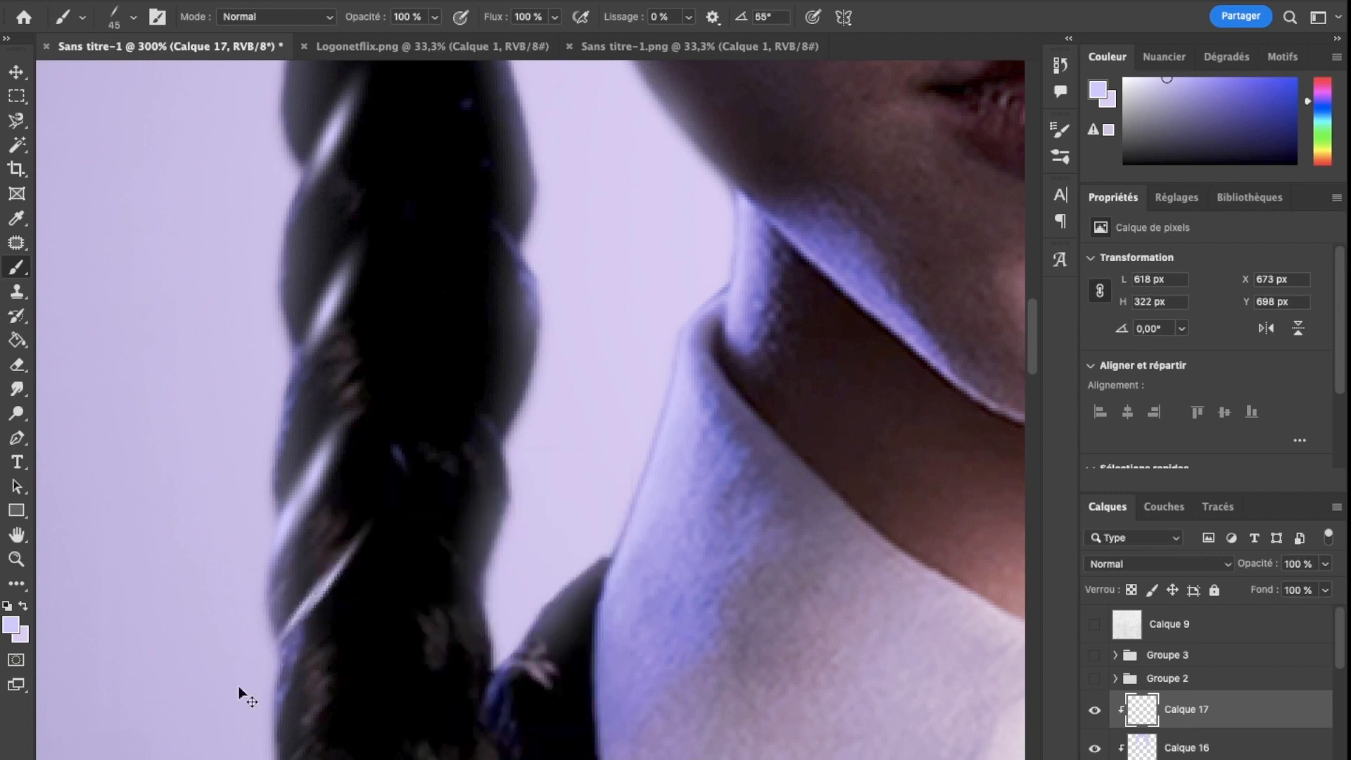
key("super+z")
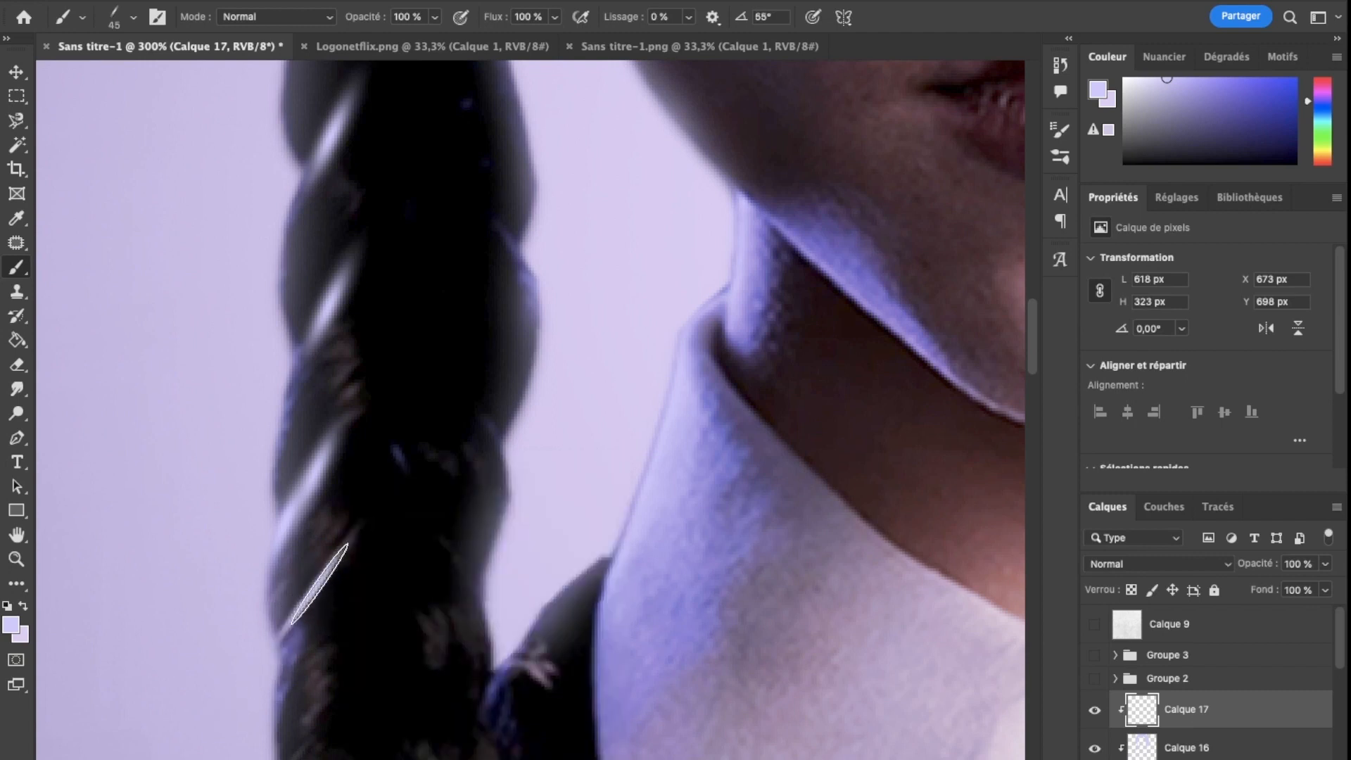
Stamp thin highlights on the face-side strands of that braid, with the brush rotated to 115° and 126°.
right_click(380, 664)
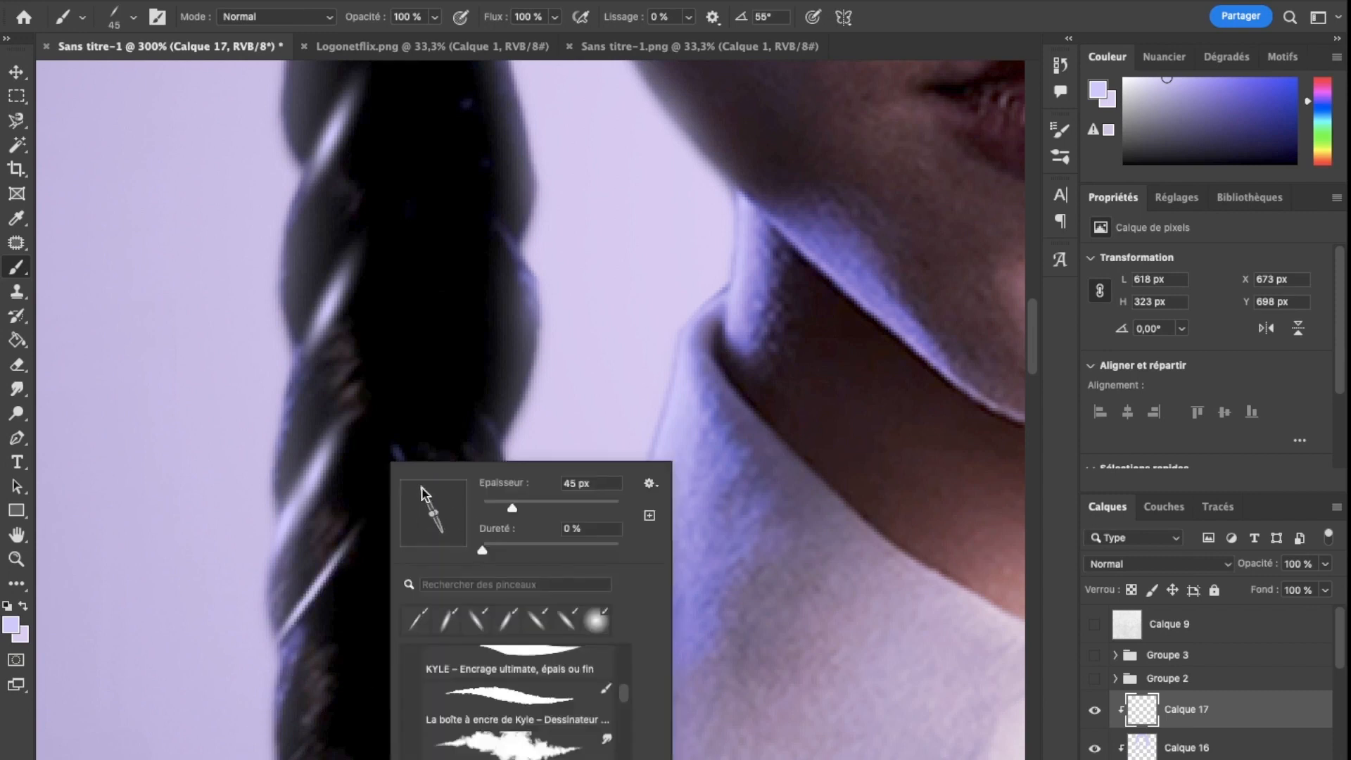
left_click(471, 401)
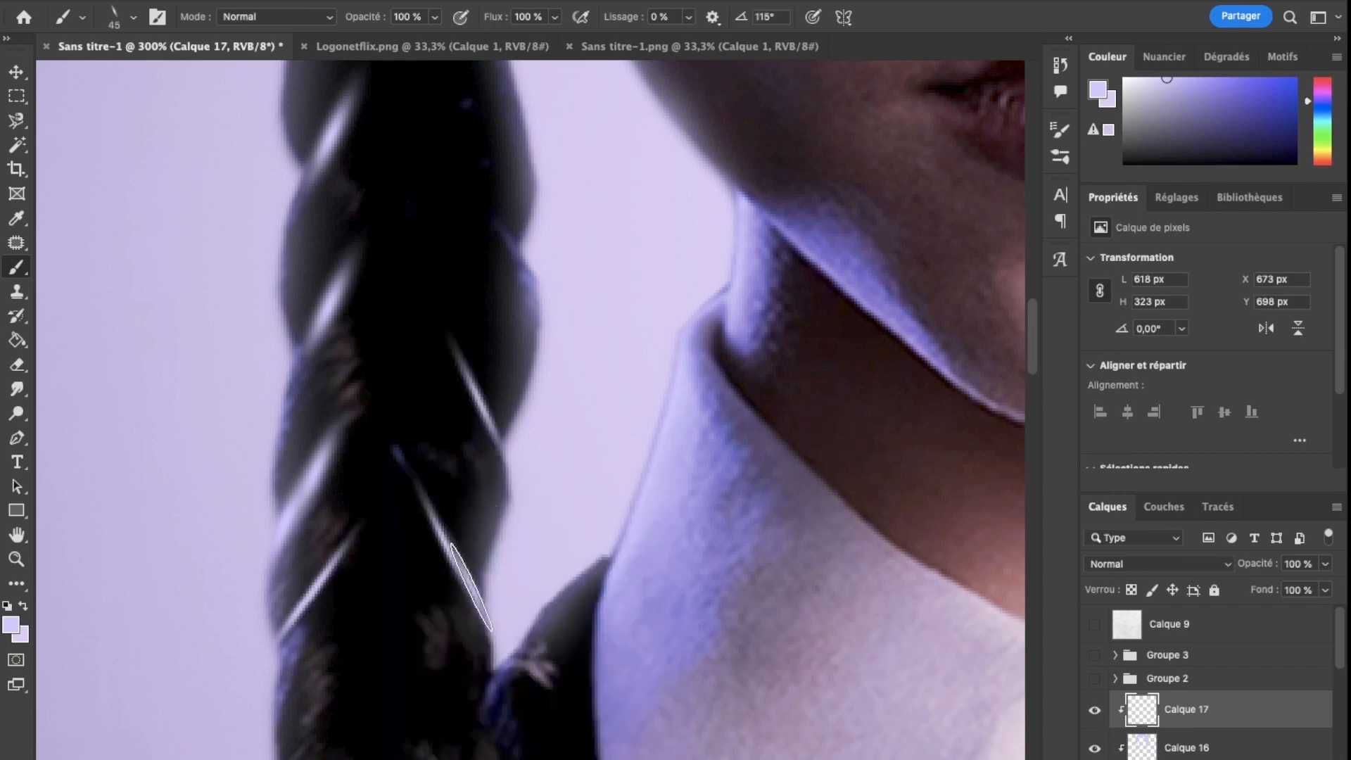
scroll(471, 587, "up", 3)
right_click(467, 310)
left_click_drag(508, 335, 503, 339)
left_click(447, 320)
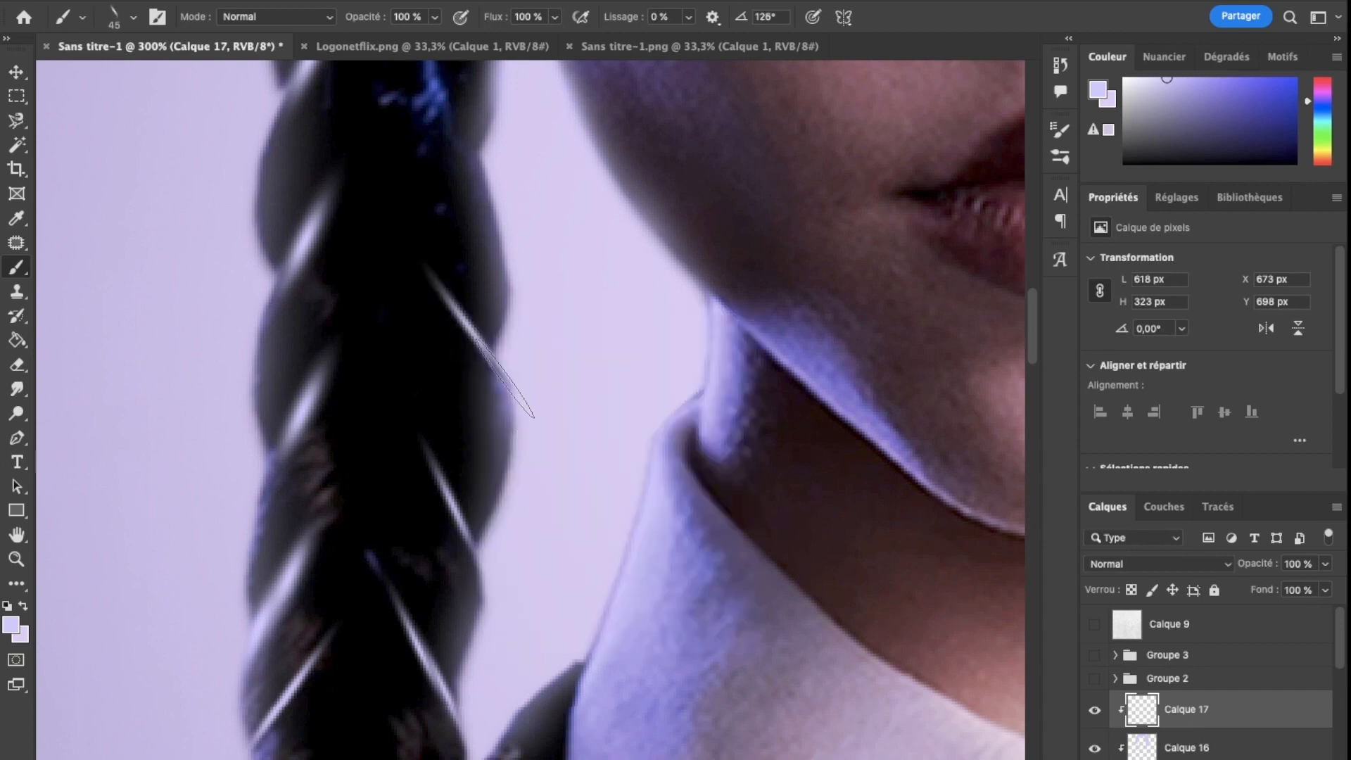
Make Groupe 2, Groupe 3 and Calque 9 visible over the whole composition.
scroll(576, 446, "down", 5)
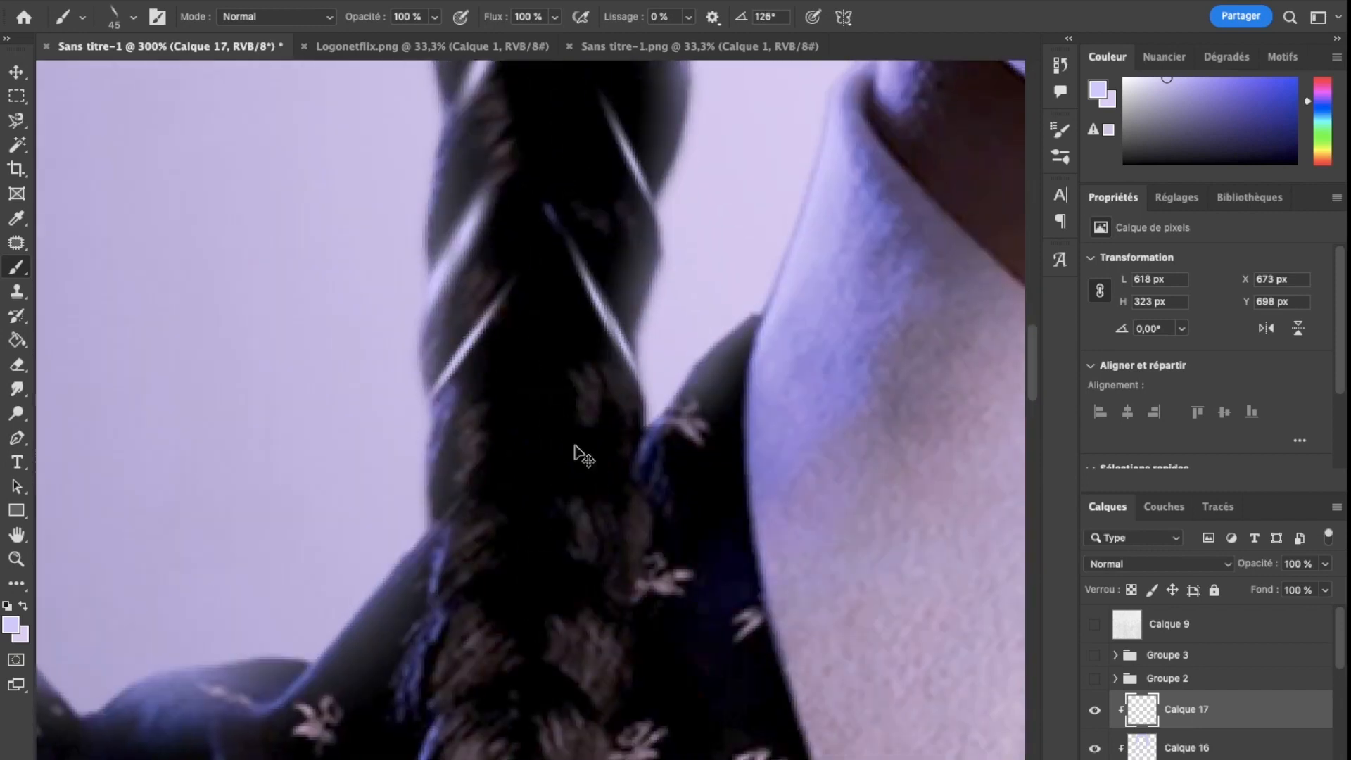
scroll(575, 446, "down", 2)
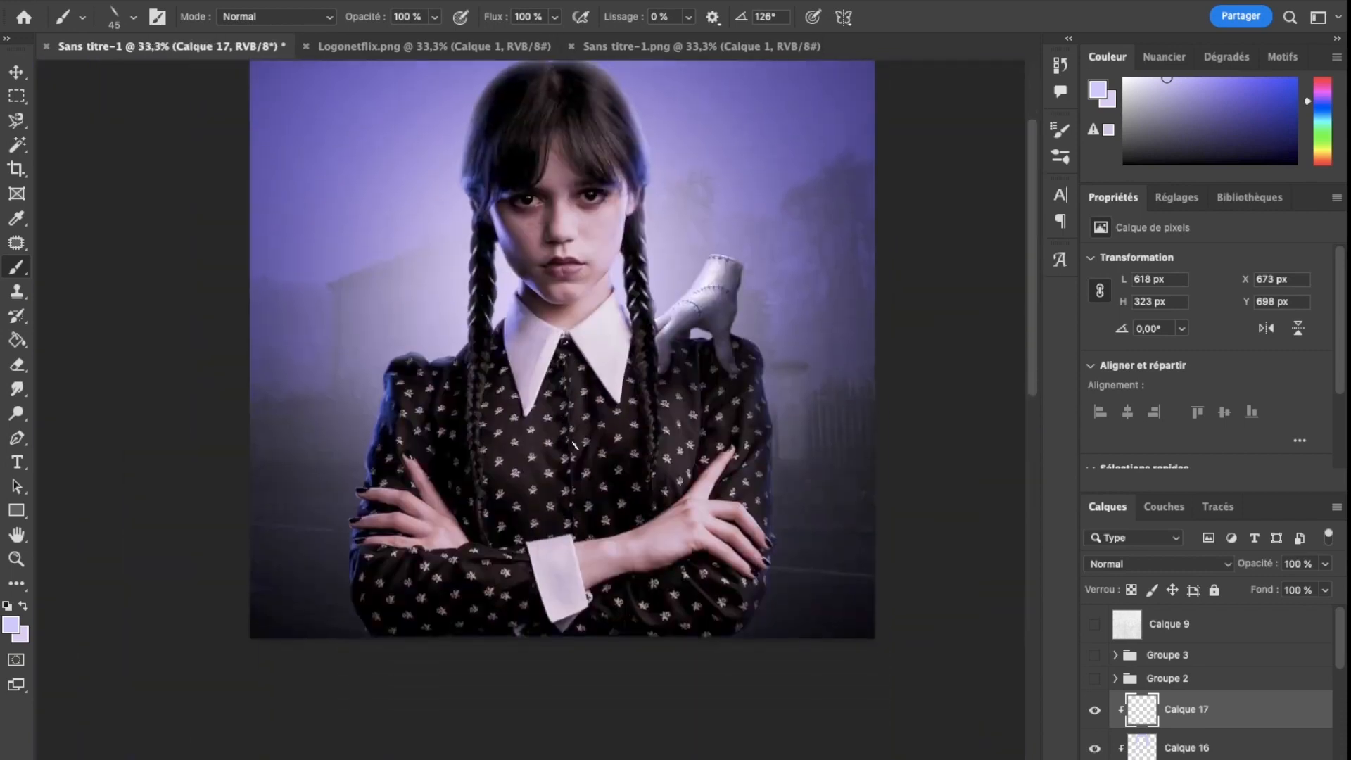
left_click(16, 73)
scroll(1262, 714, "down", 3)
scroll(1154, 681, "up", 3)
left_click(1095, 678)
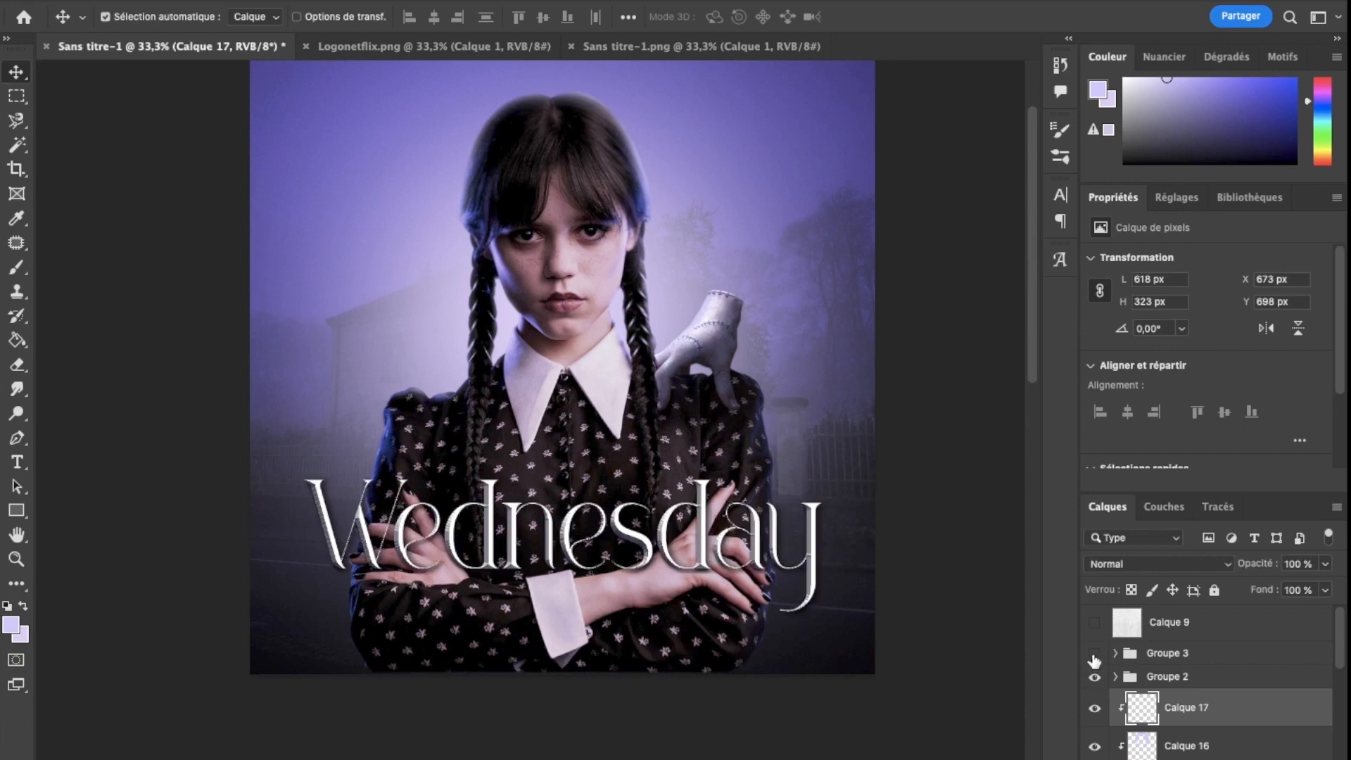
left_click(1094, 654)
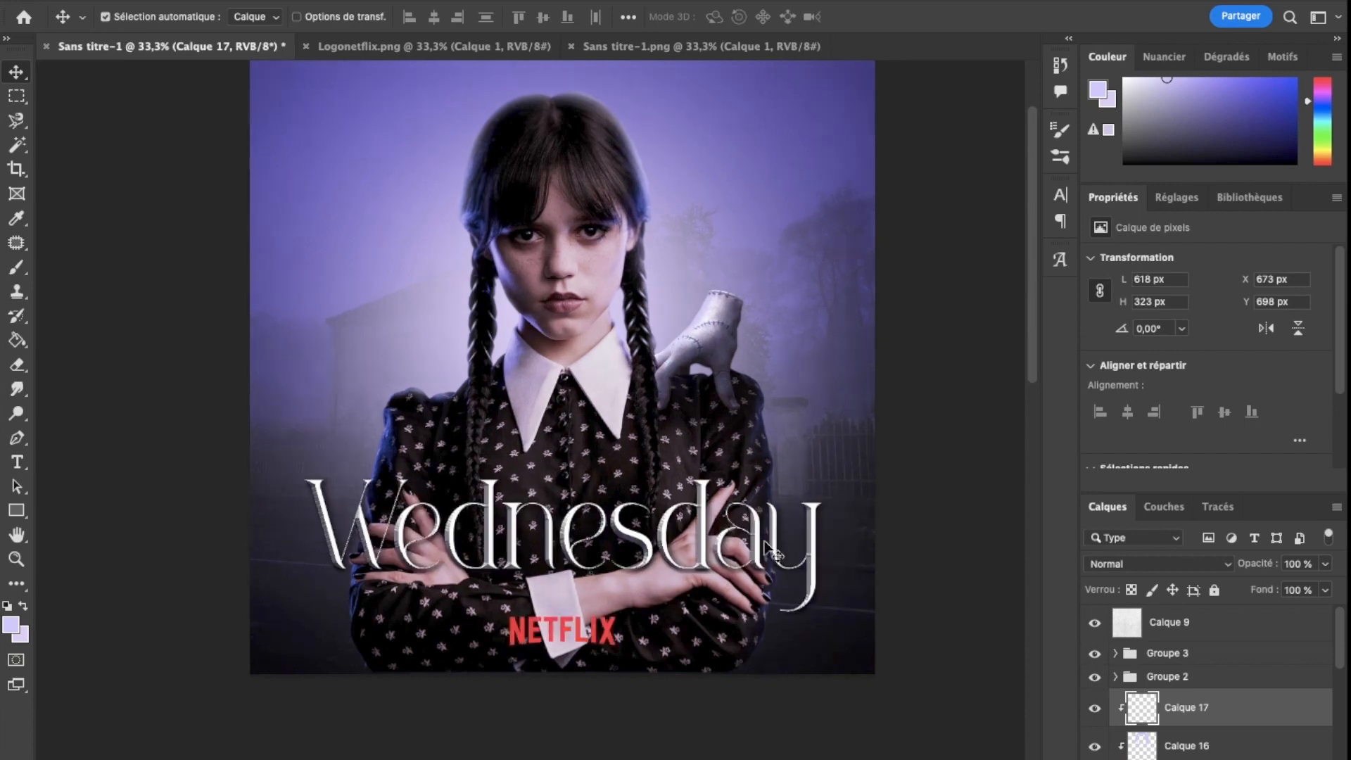
scroll(772, 553, "up", 3)
scroll(1196, 690, "down", 3)
scroll(1154, 662, "up", 3)
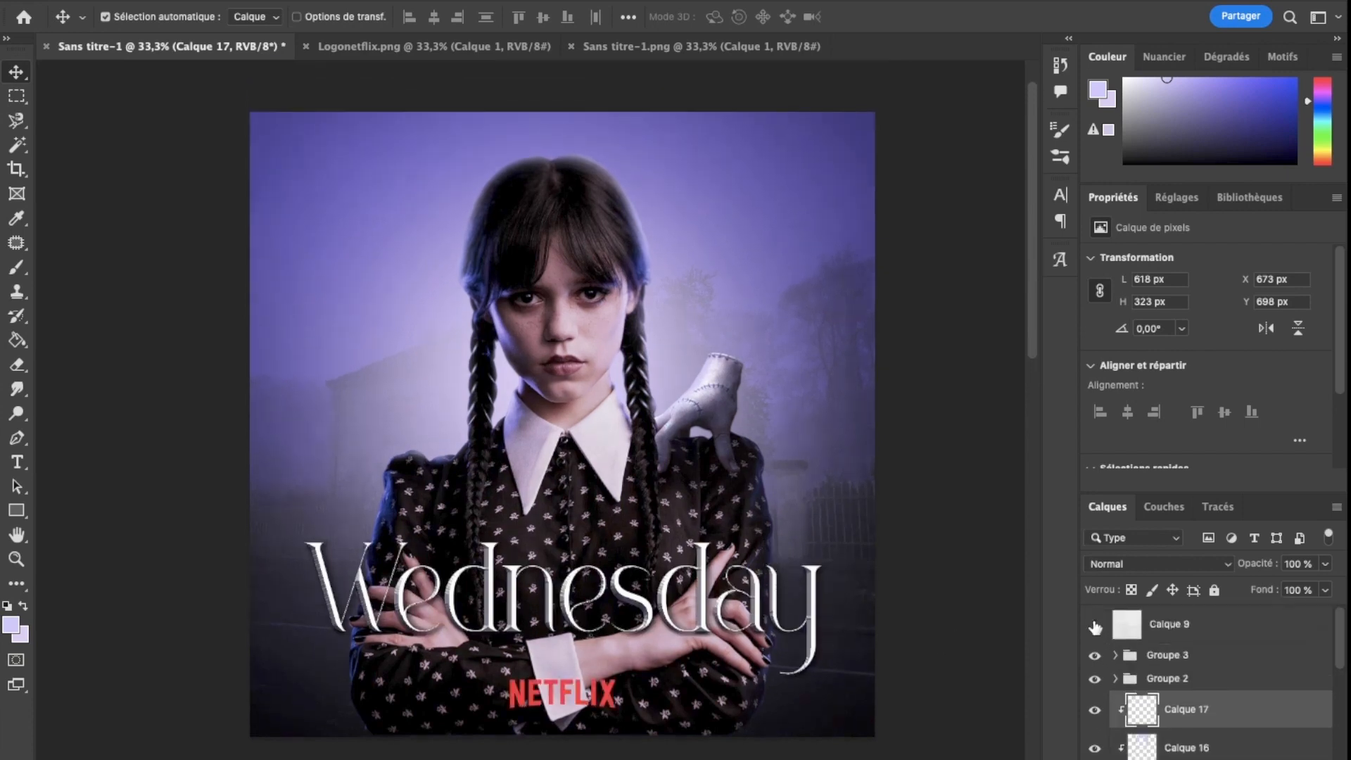
Add a new layer, move it beneath Groupe 1, and set the brush to a soft round 467 px.
scroll(1211, 703, "down", 2)
left_click(1231, 731)
left_click(1287, 758)
left_click(17, 266)
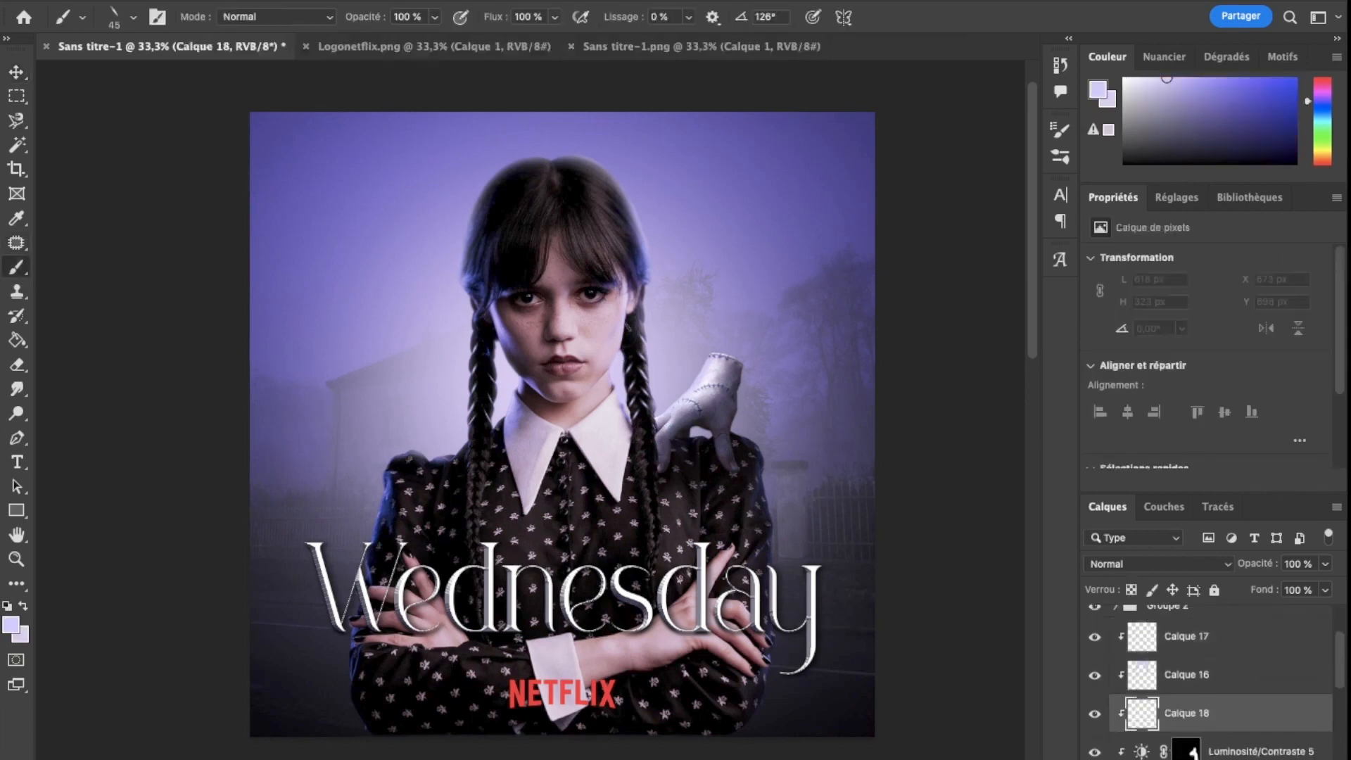
right_click(647, 335)
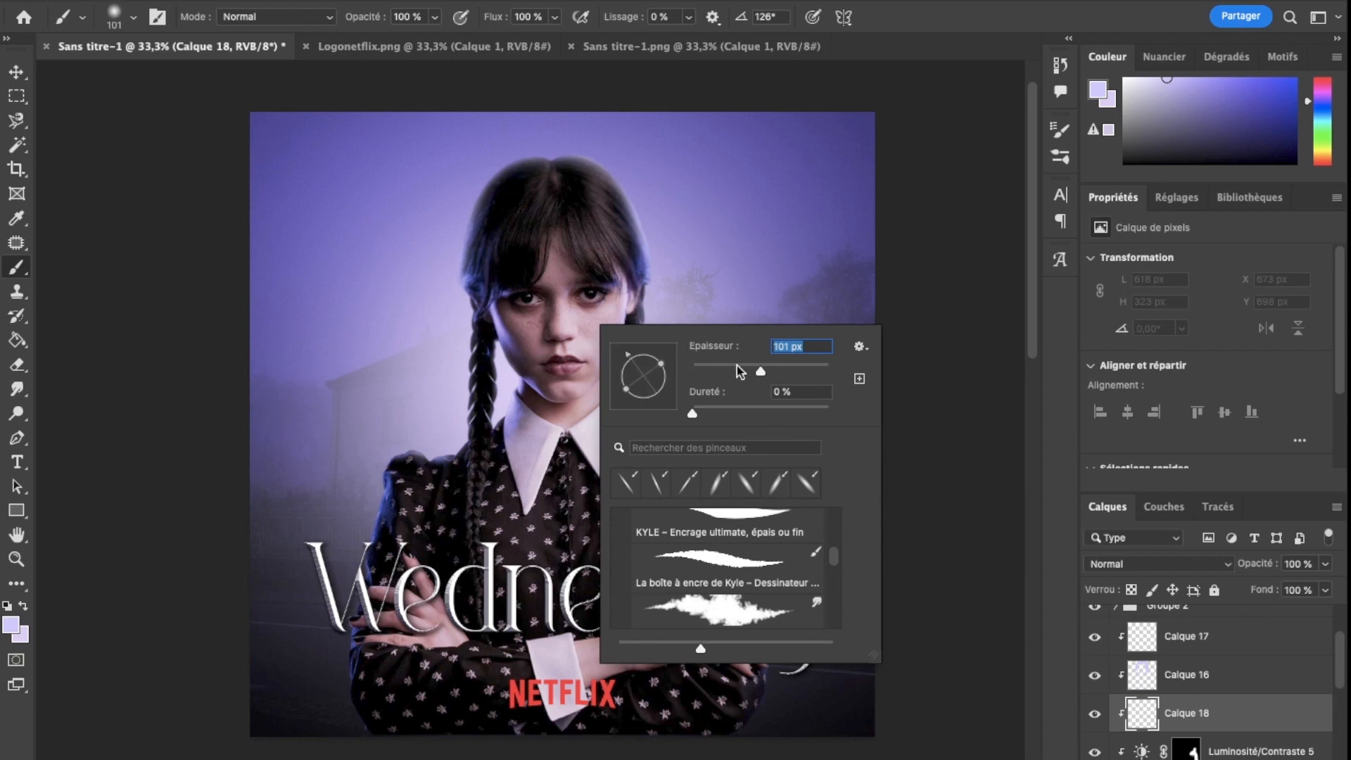
key("Return")
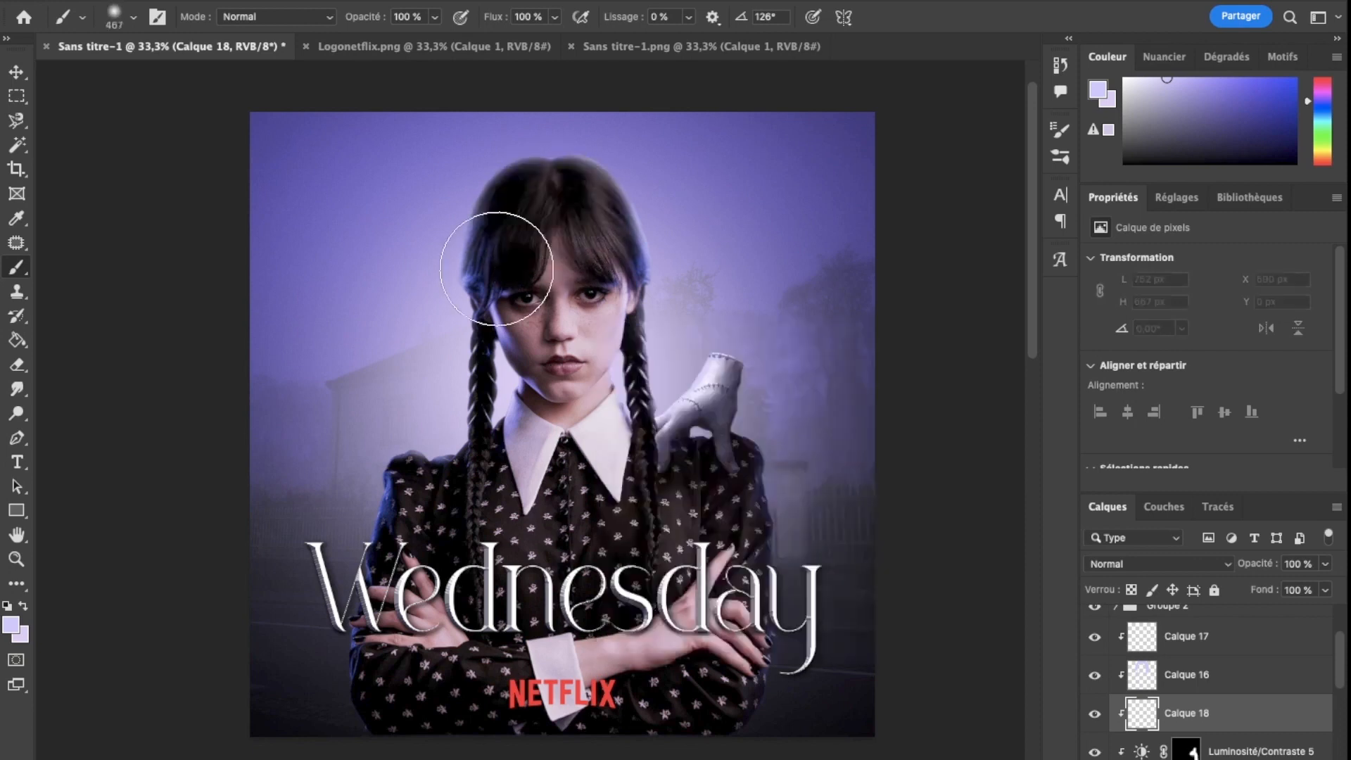
scroll(1205, 637, "up", 2)
left_click_drag(1205, 637, 1189, 751)
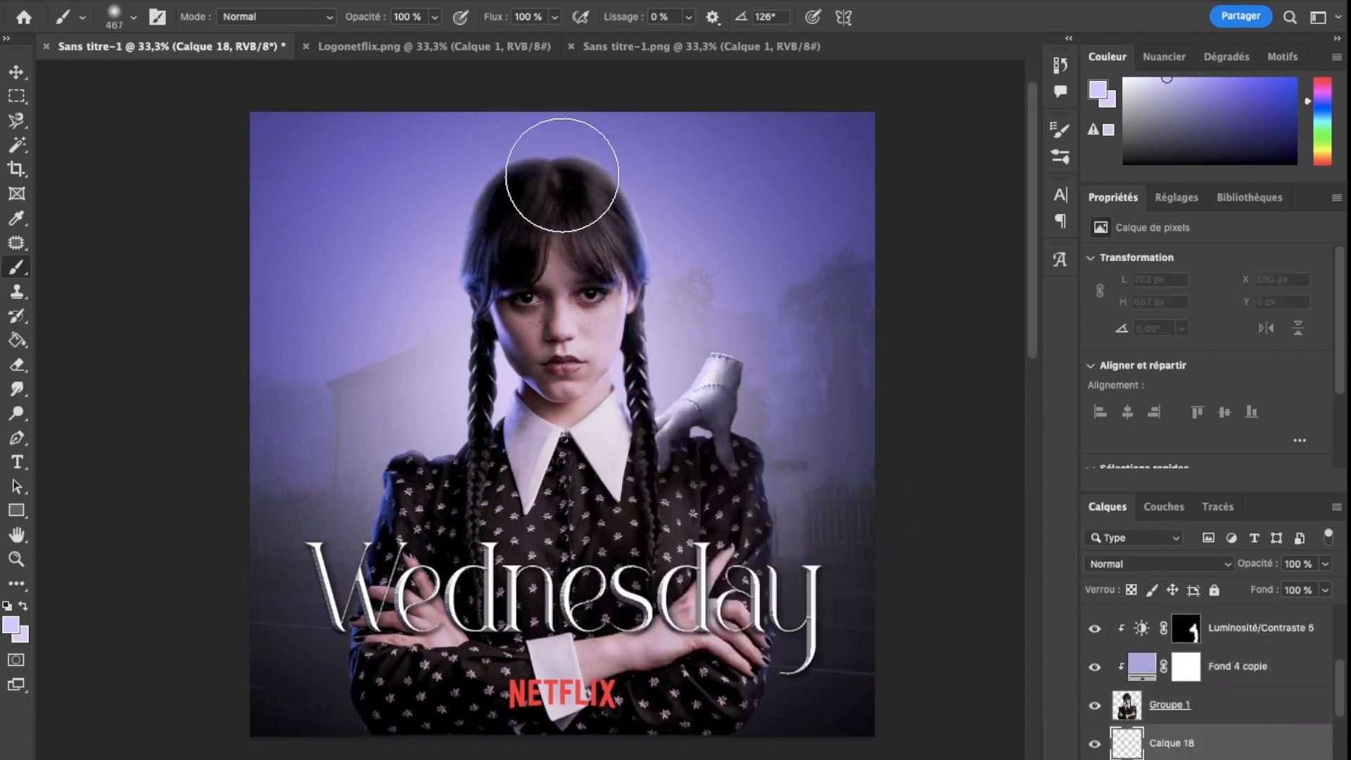
Enlarge the soft brush to 993 px and paint a lavender glow behind the girl's head and shoulders.
right_click(569, 188)
left_click_drag(786, 226, 790, 227)
left_click(565, 280)
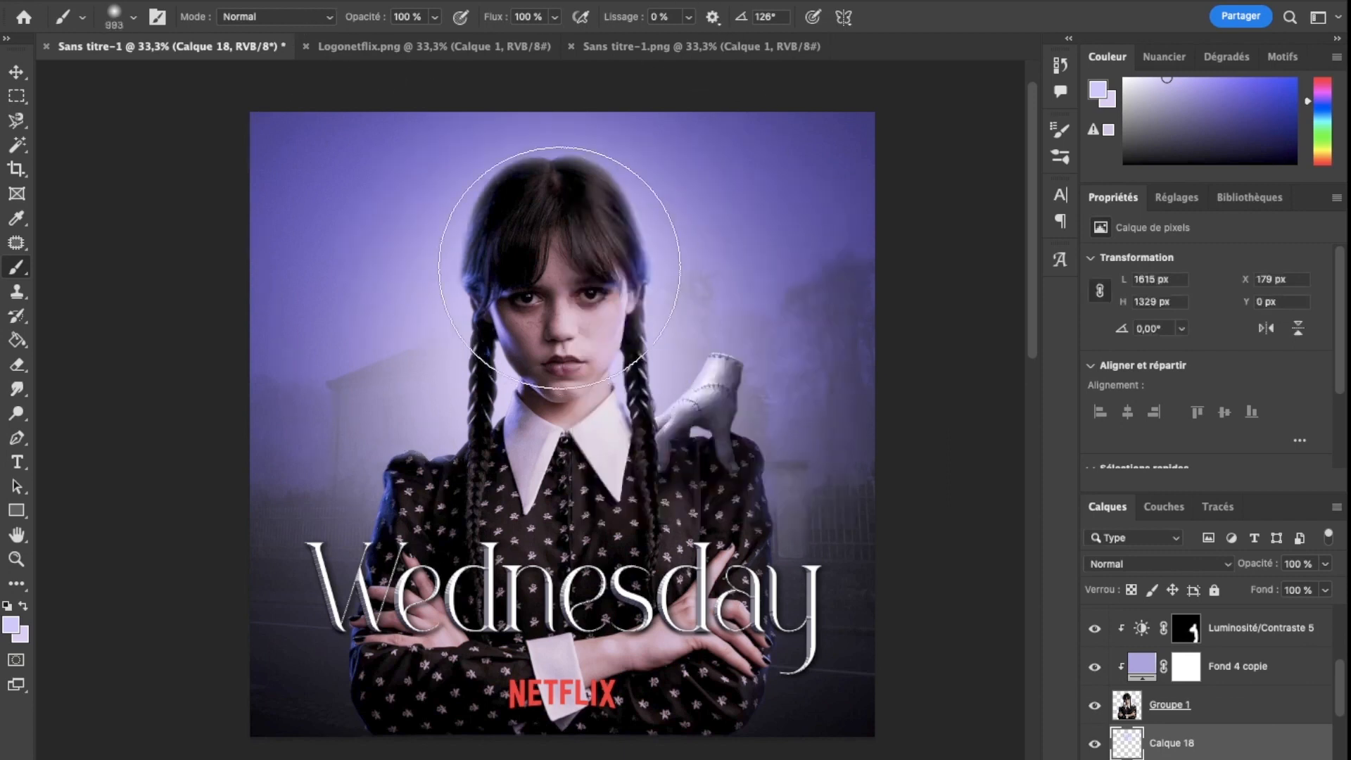
left_click(548, 266)
left_click(552, 342)
Add a new clipped layer above Calque 16 and reduce the soft brush to 426 px.
scroll(567, 520, "right", 2)
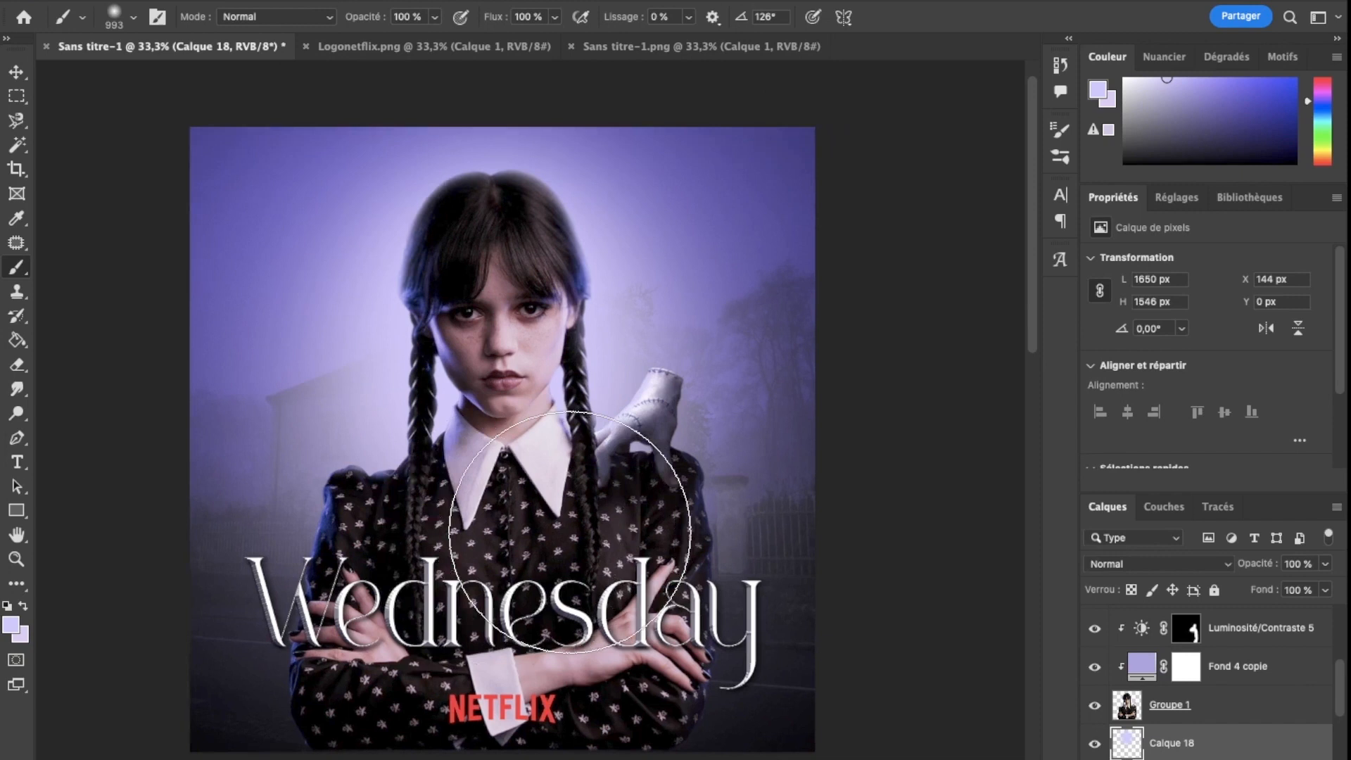
key("super+plus")
key("super+plus")
scroll(807, 479, "up", 4)
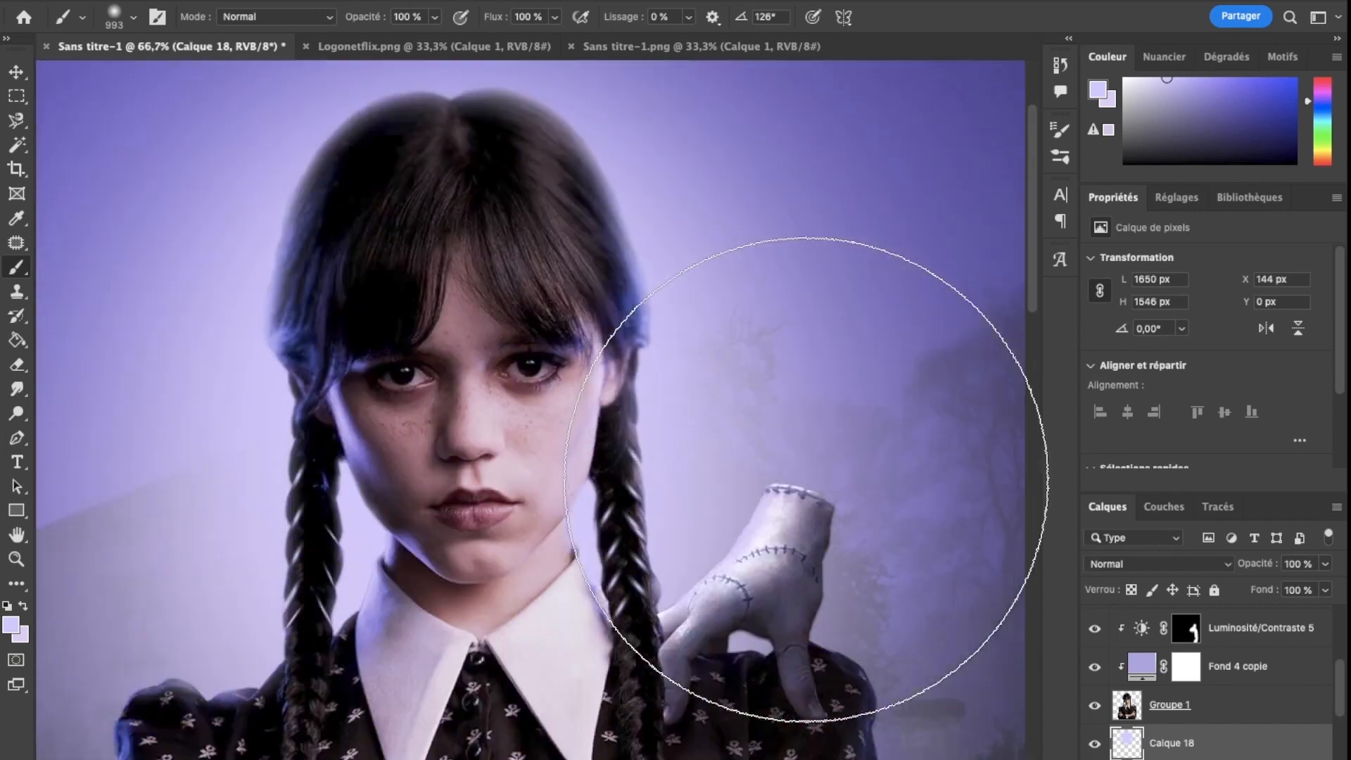
scroll(806, 480, "up", 2)
scroll(1293, 726, "up", 5)
left_click(1246, 716)
key("super+shift+alt+n")
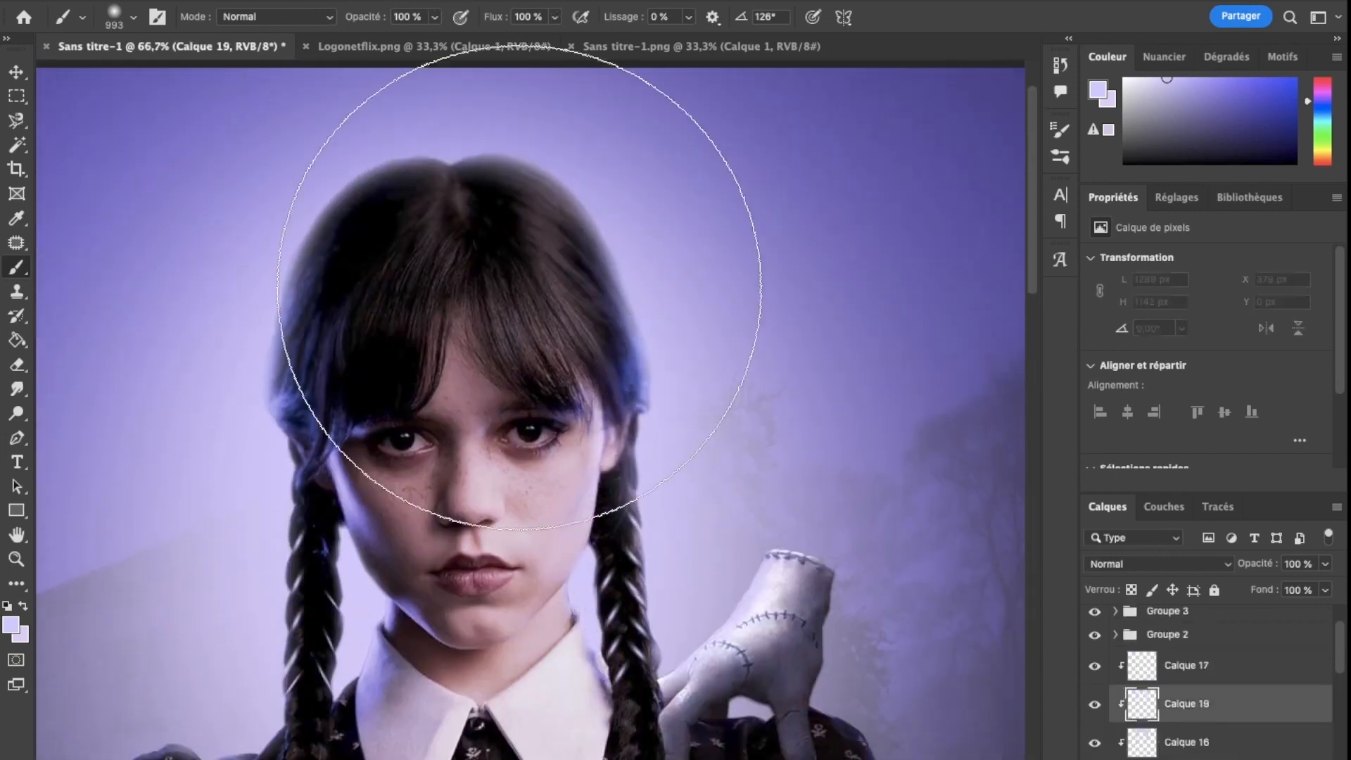
right_click(519, 287)
key("super+plus")
key("super+plus")
scroll(490, 385, "up", 8)
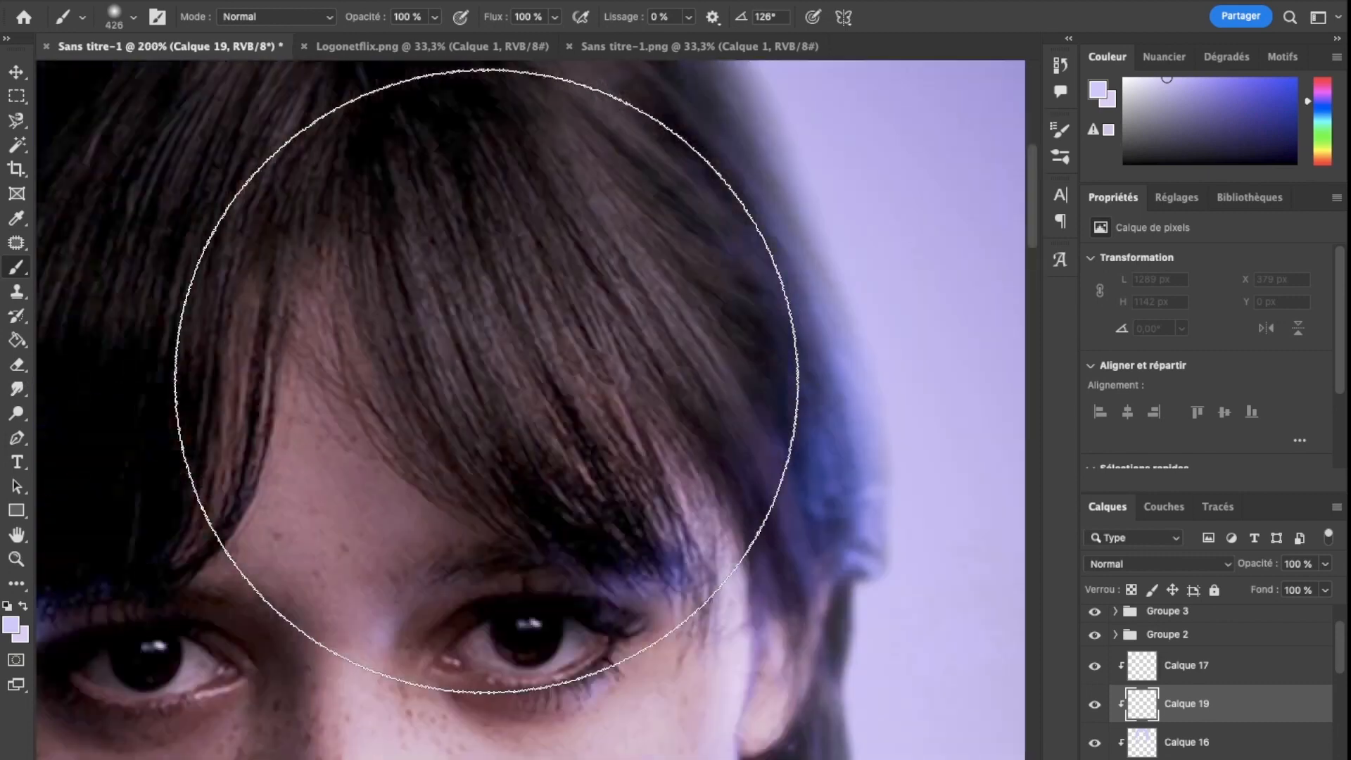
Brush soft lavender light along the top edge of the hair with a 171 px brush, redoing the first stroke.
right_click(608, 280)
mouse_move(454, 239)
left_mouse_down()
mouse_move(643, 274)
mouse_move(725, 310)
left_mouse_up()
key("super+z")
mouse_move(668, 235)
left_mouse_down()
mouse_move(758, 288)
mouse_move(325, 157)
mouse_move(254, 159)
left_mouse_up()
scroll(352, 152, "left", 3)
left_click_drag(368, 151, 175, 163)
scroll(183, 169, "left", 6)
mouse_move(432, 317)
left_mouse_down()
mouse_move(250, 346)
mouse_move(322, 301)
mouse_move(176, 504)
left_mouse_up()
scroll(243, 402, "down", 4)
scroll(243, 403, "left", 3)
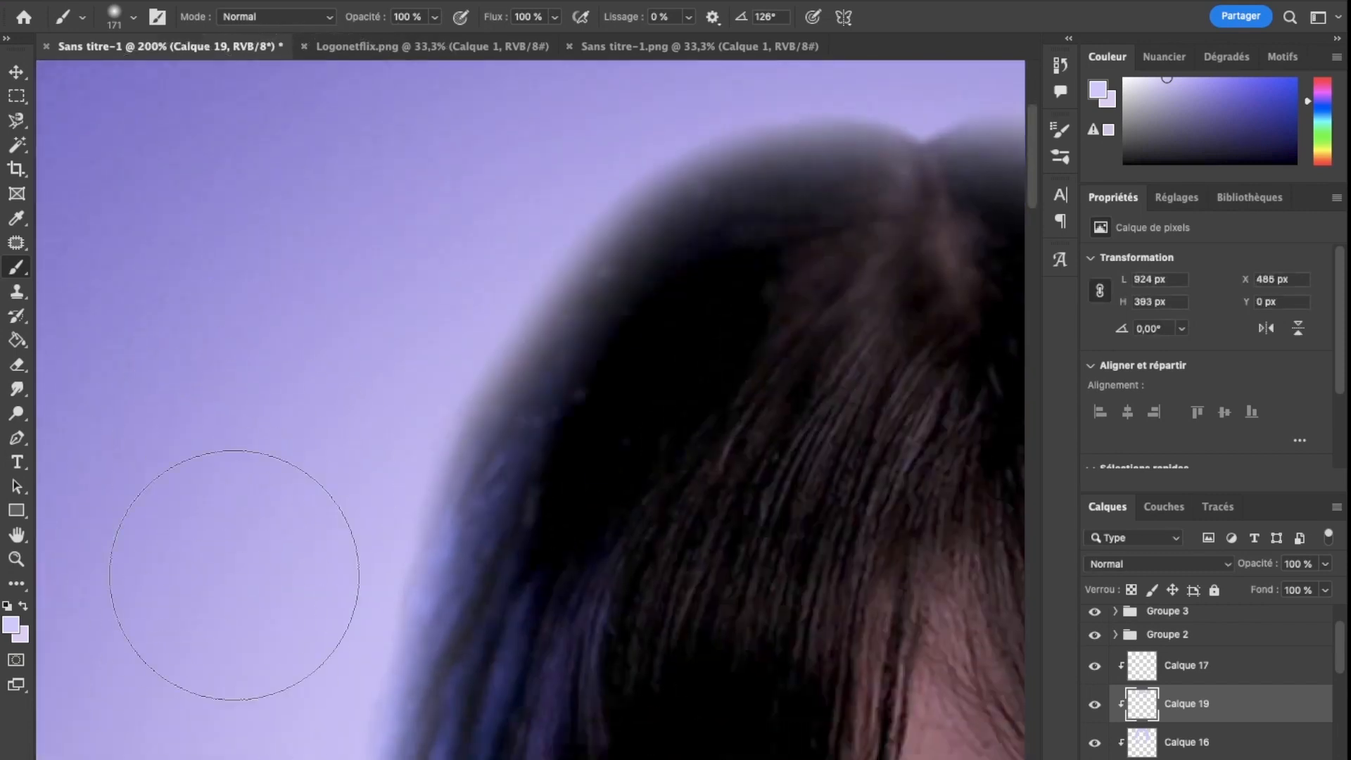
Reduce the brush to 49 px and paint lavender light down the side of the hair and along the braid opposite the hand.
scroll(221, 549, "down", 5)
right_click(268, 712)
left_click(403, 509)
left_click(296, 400)
mouse_move(358, 444)
left_mouse_down()
mouse_move(392, 546)
mouse_move(394, 633)
left_mouse_up()
scroll(385, 693, "down", 3)
left_click_drag(385, 584, 416, 648)
scroll(408, 633, "down", 6)
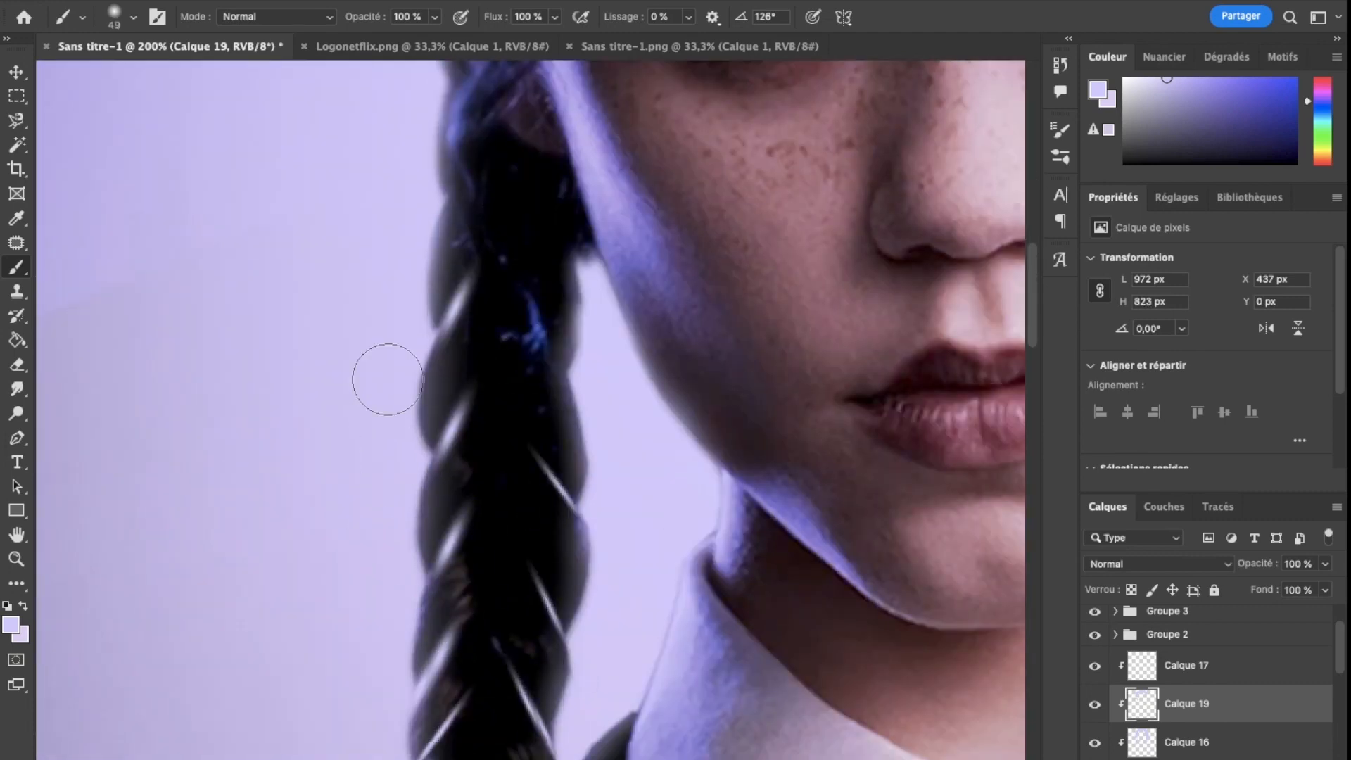
left_click_drag(383, 347, 374, 621)
scroll(374, 621, "down", 4)
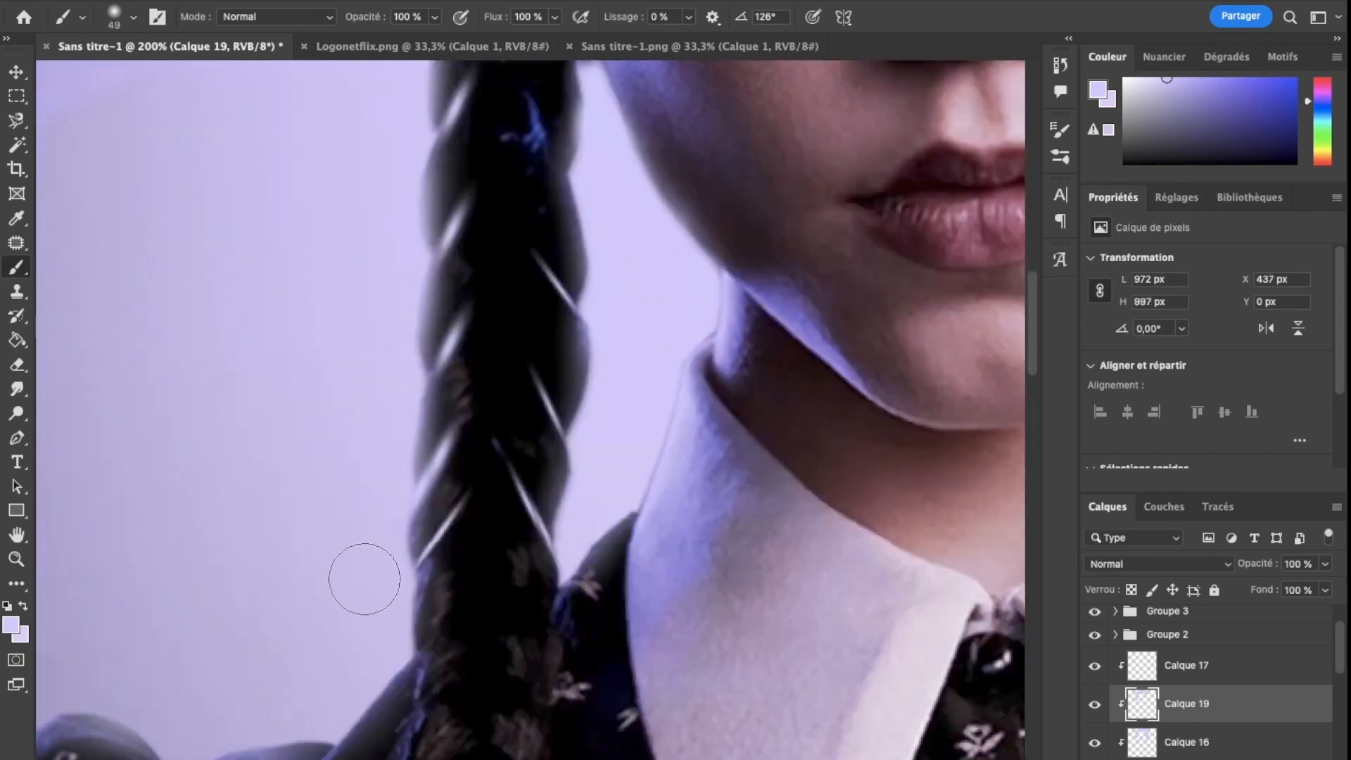
left_click_drag(632, 306, 631, 237)
Enlarge the soft brush to 144 px and add lavender light along the outer edges of the hair.
key("super+minus")
key("super+minus")
key("super+minus")
key("super+minus")
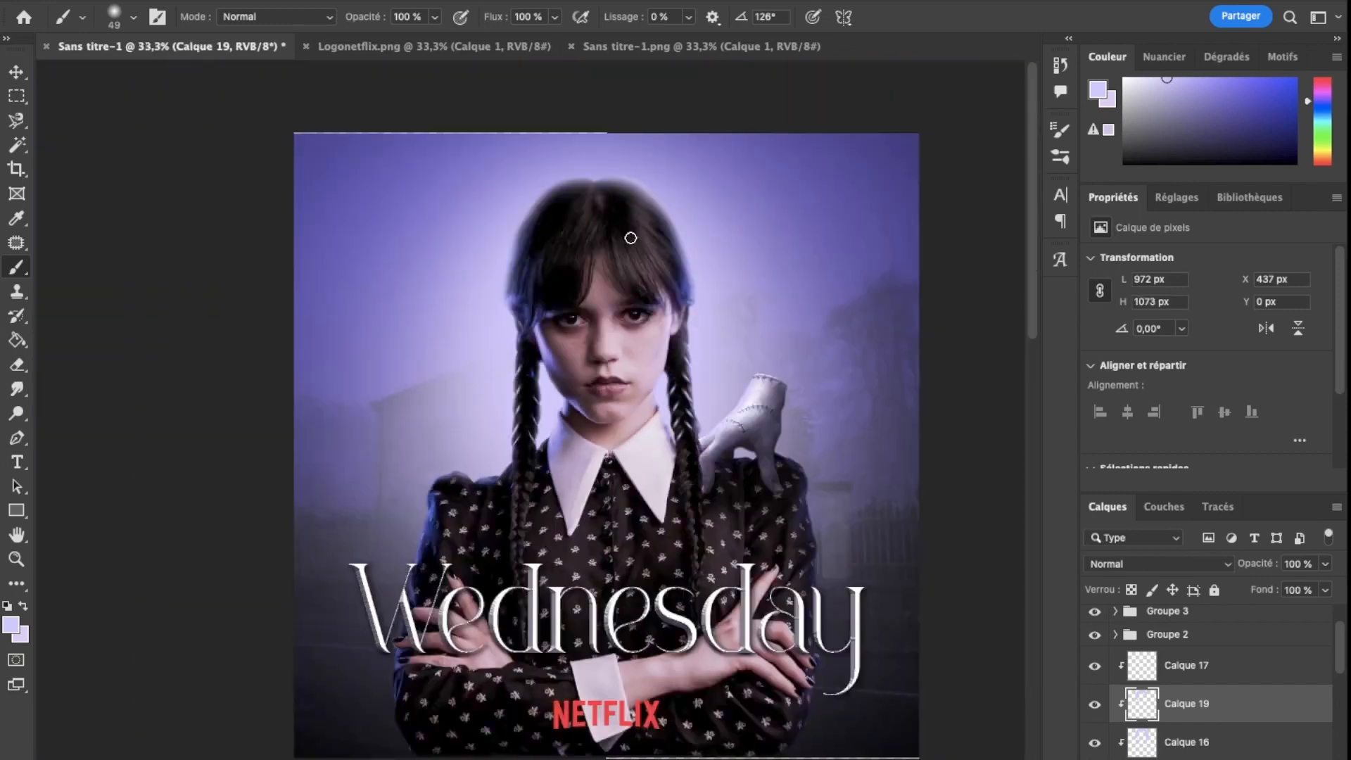
key("super+plus")
scroll(816, 271, "up", 3)
right_click(590, 151)
left_click_drag(691, 181, 710, 181)
left_click(524, 144)
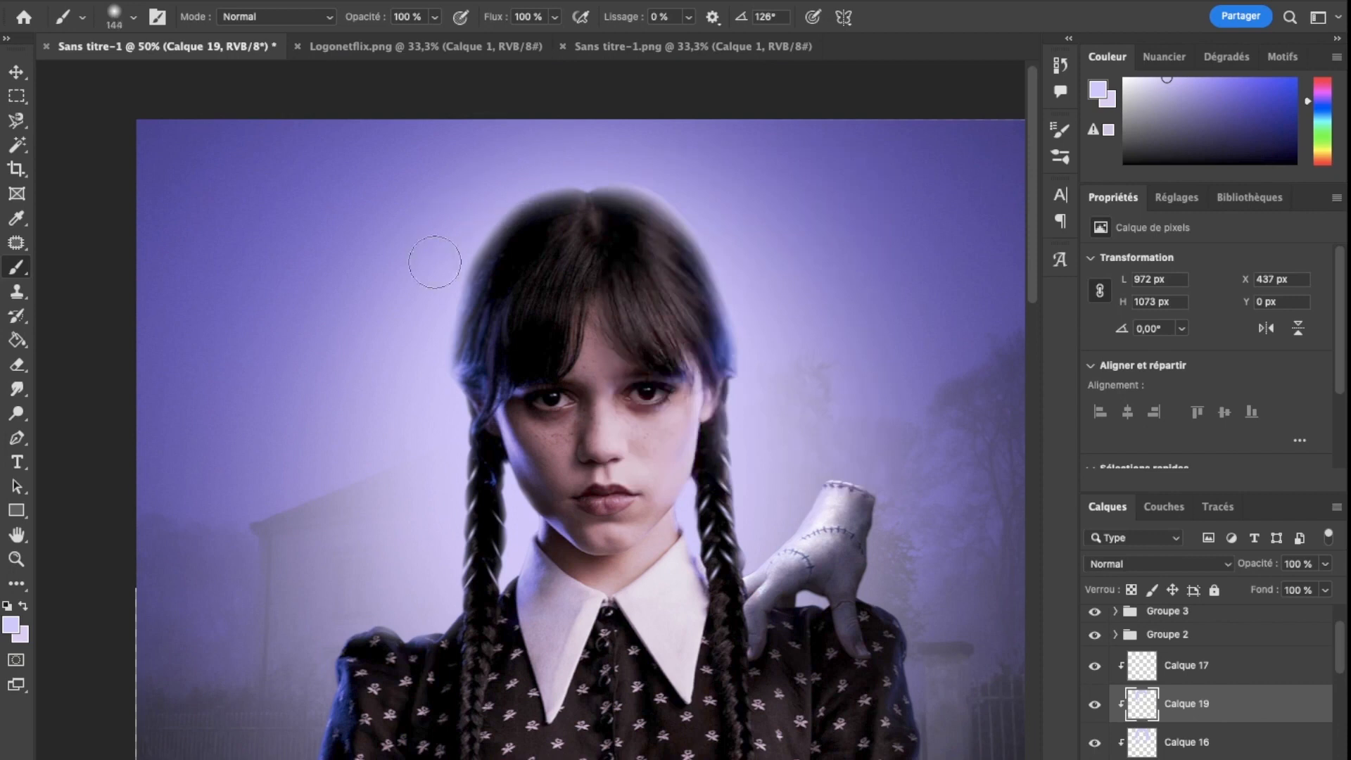
left_click_drag(761, 335, 746, 372)
Add a new clipped layer above Calque 19 for the light in the eyes.
scroll(790, 383, "down", 2)
key("super+plus")
key("super+plus")
key("super+plus")
key("super+plus")
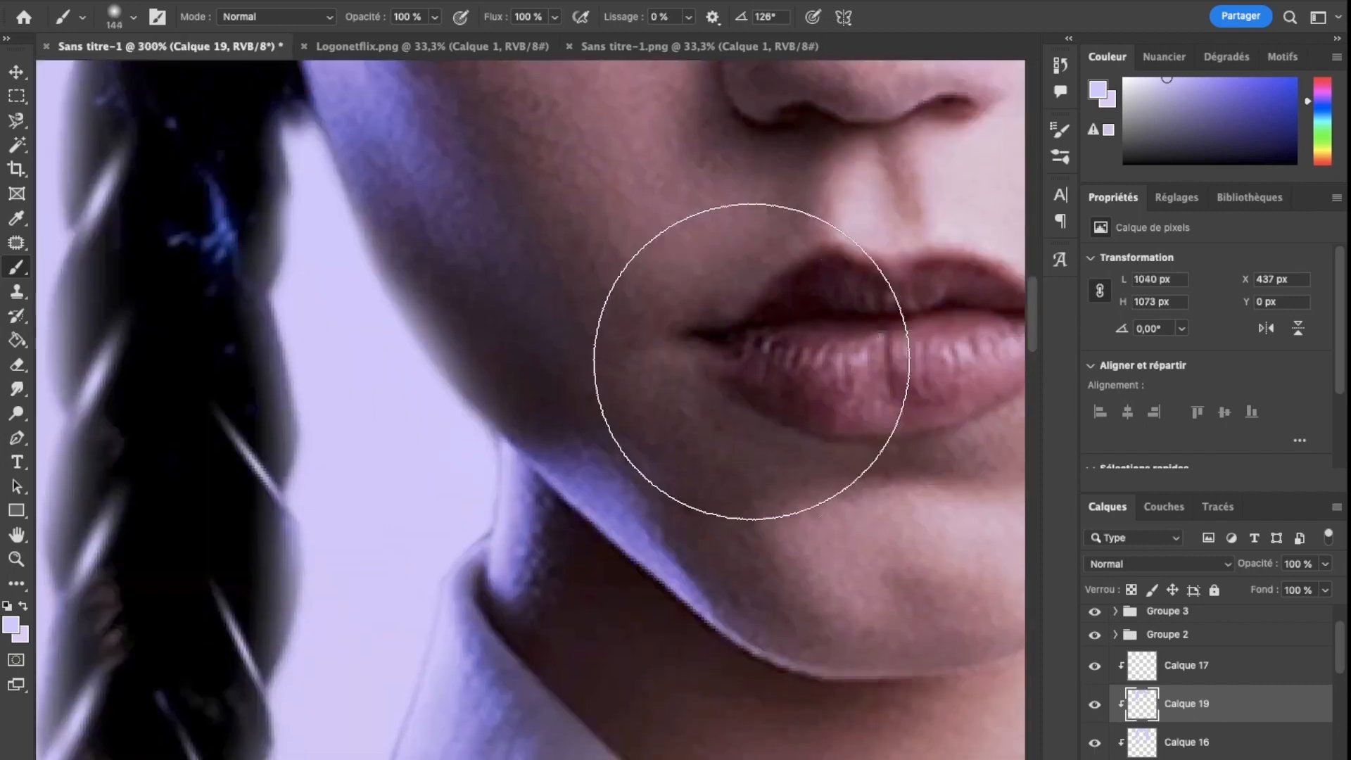
scroll(750, 362, "up", 12)
scroll(751, 362, "right", 8)
left_click(1285, 755)
Try stamping a soft lavender spot on each iris, and undo both spots.
right_click(742, 403)
left_click(706, 343)
left_click(131, 382)
key("super+z")
key("super+z")
Set the soft brush to 23 px and stamp one lavender spot on each iris.
right_click(724, 361)
left_click_drag(826, 393, 810, 394)
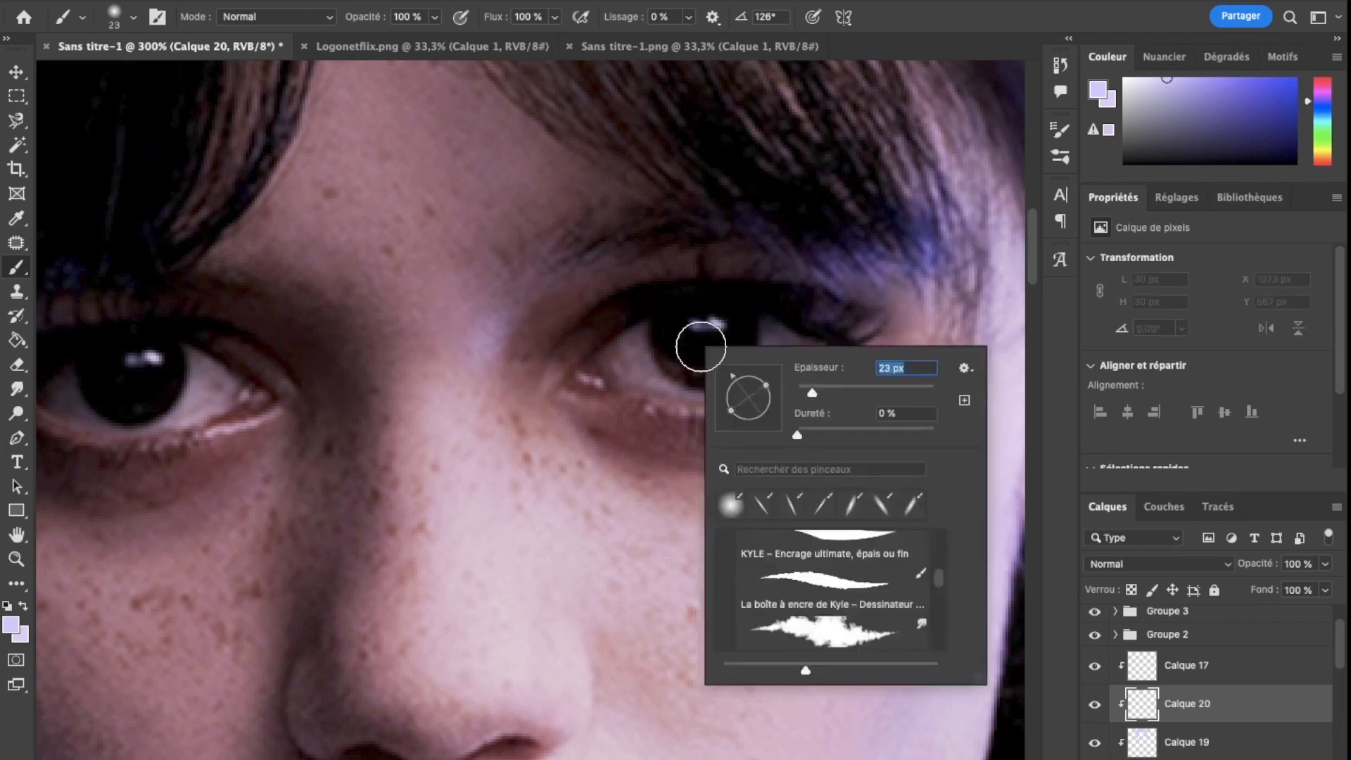
left_click(701, 347)
left_click(133, 380)
Set the eye layer's blend mode to Lumière ponctuelle and apply a Gaussian blur with a 3.2 px radius.
left_click(1183, 563)
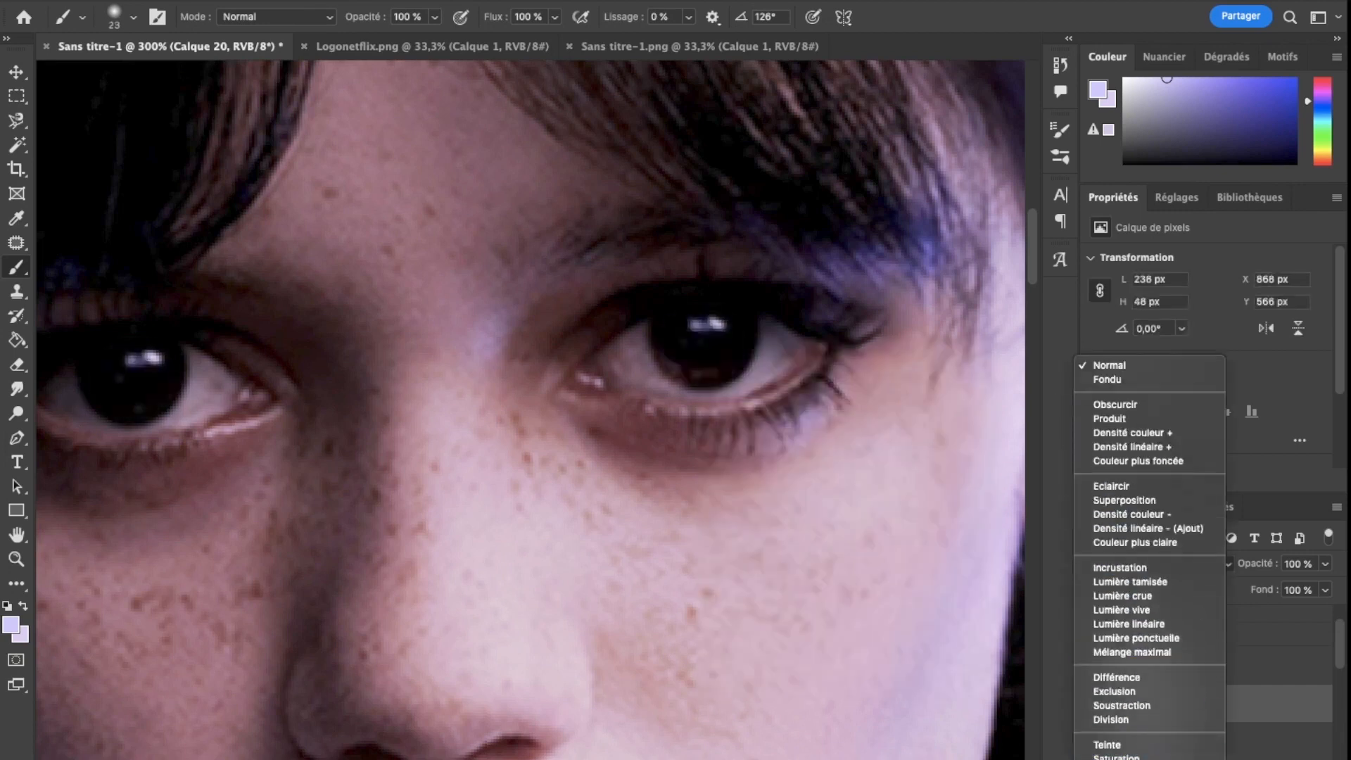
left_click(1136, 638)
left_click(504, 1)
mouse_move(765, 281)
left_click(875, 363)
left_click_drag(935, 478, 903, 477)
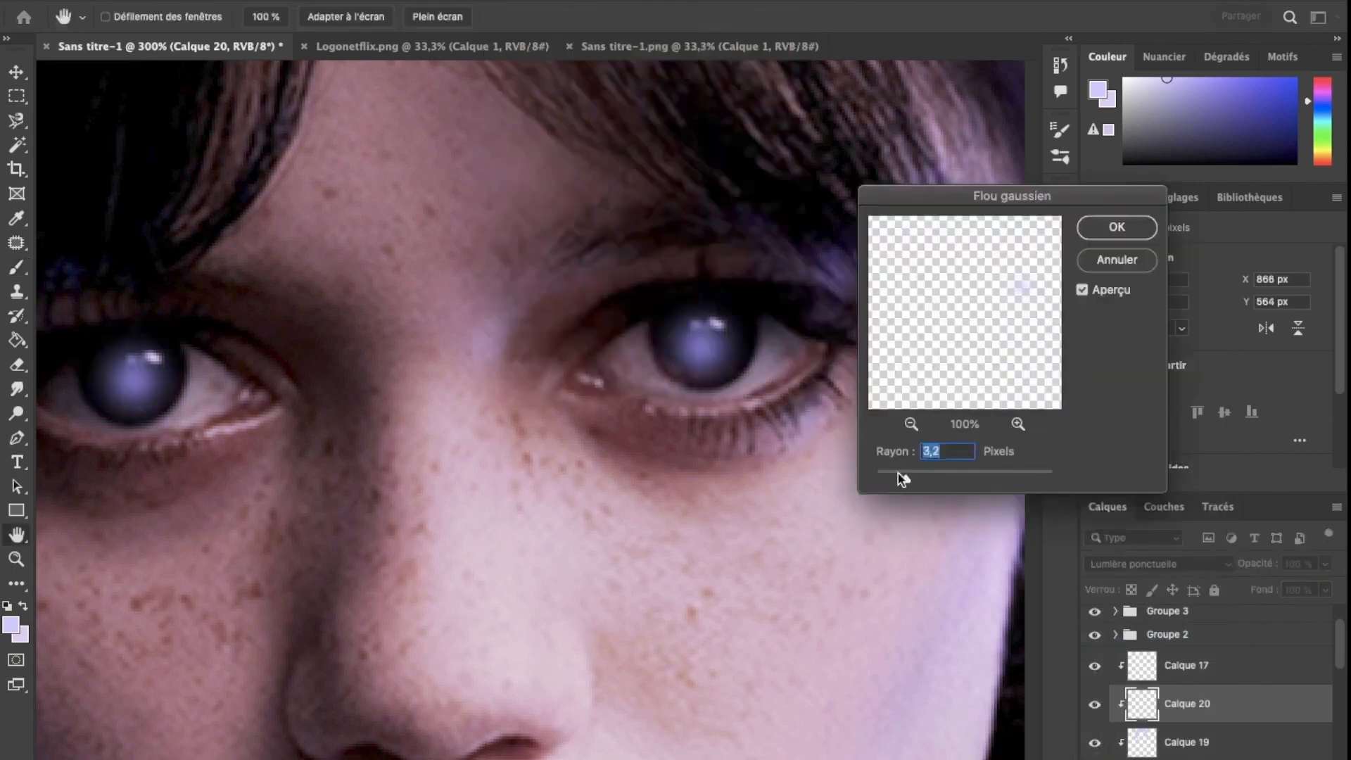
left_click(1102, 229)
Lower the eye layer's opacity to 18%.
left_click(1297, 564)
type("30")
key("super+minus")
key("super+minus")
key("super+minus")
key("super+minus")
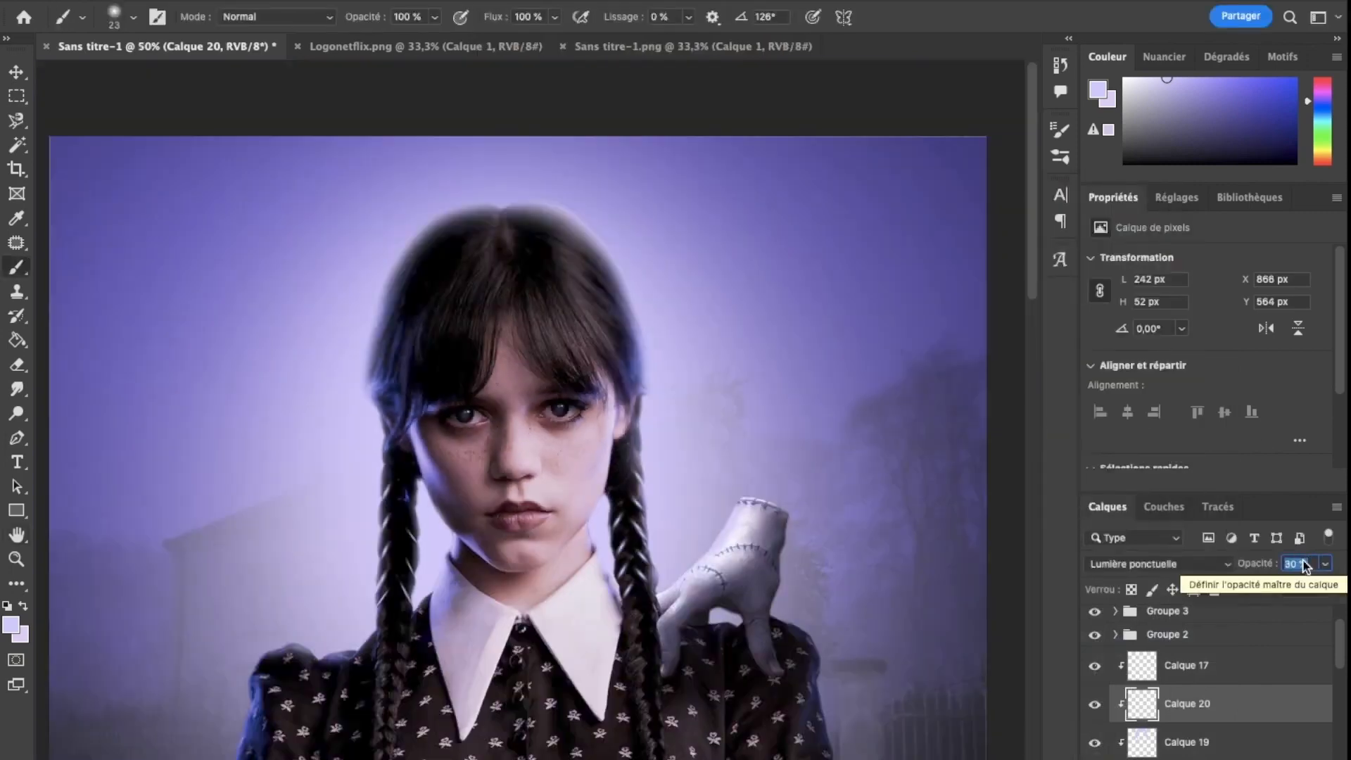
type("20")
key("Return")
key("super+minus")
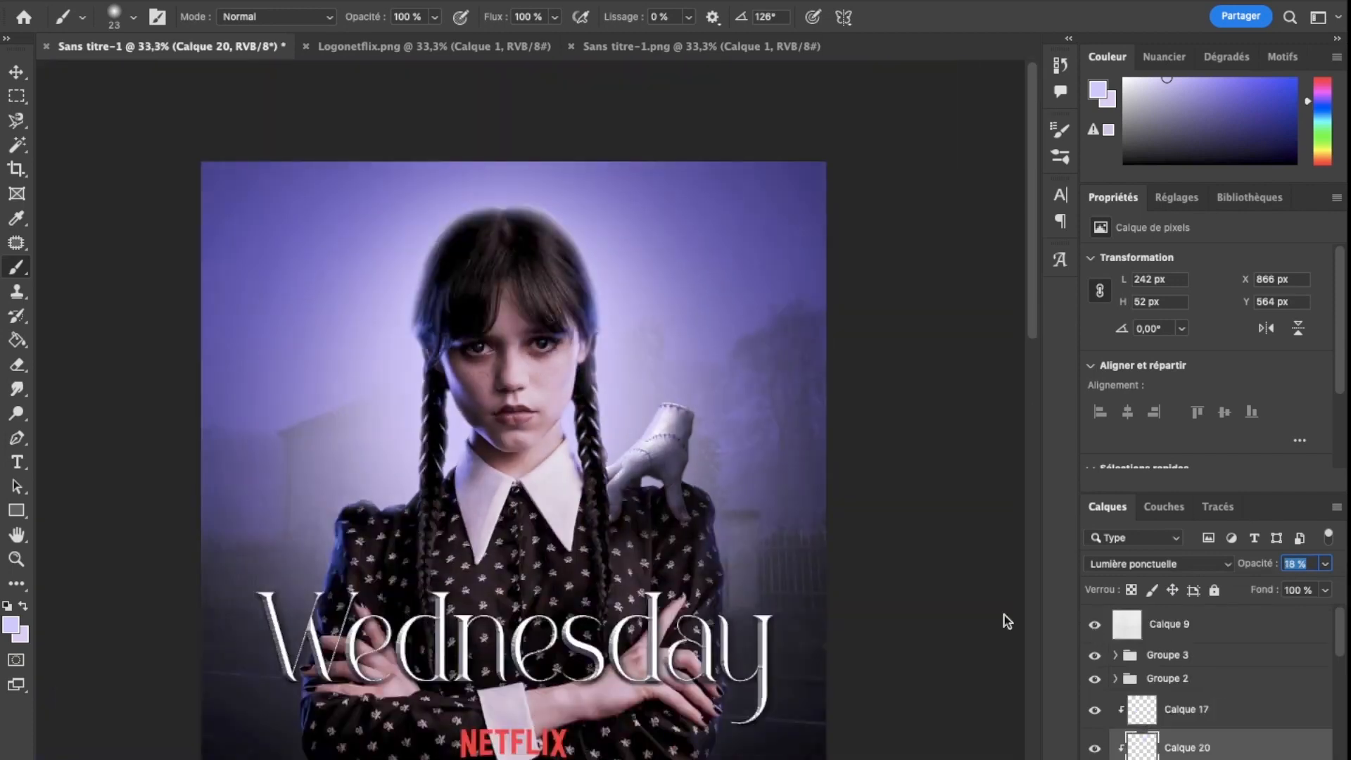